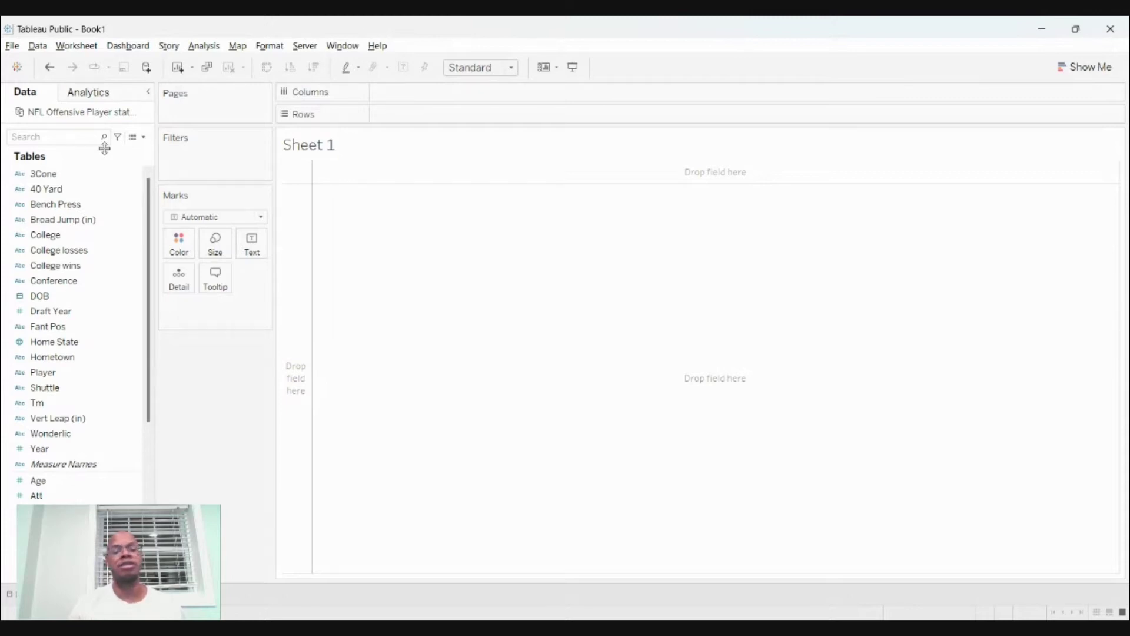
Filter the sheet by the Player field to keep only Adrian Peterson, and place Player on Rows
click(103, 142)
text(play)
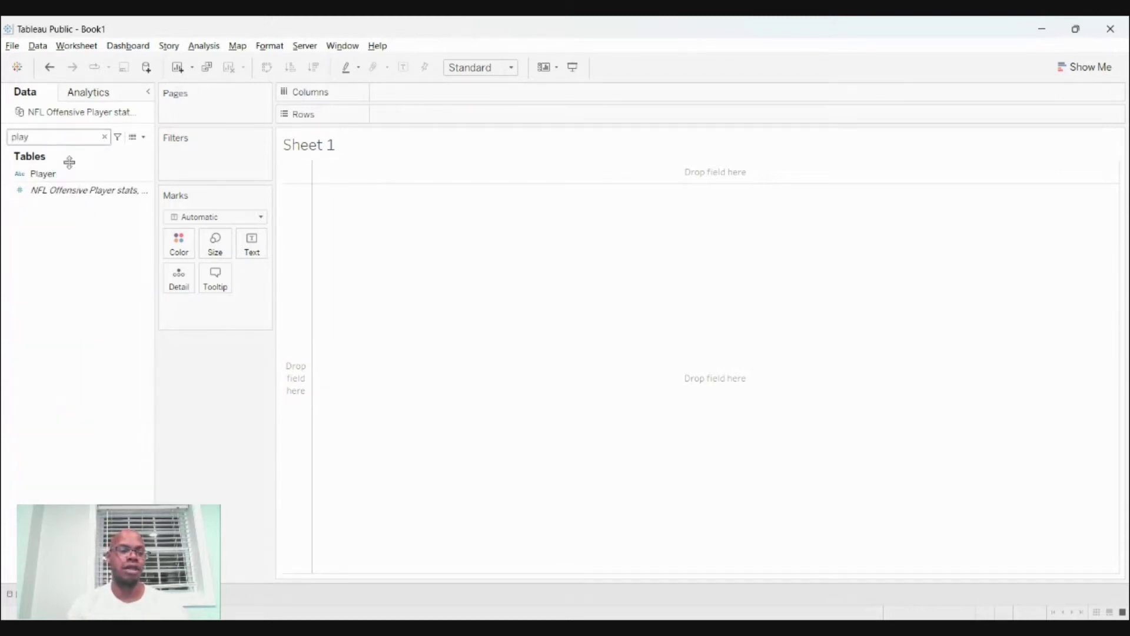
drag(65, 172, 194, 169)
click(438, 179)
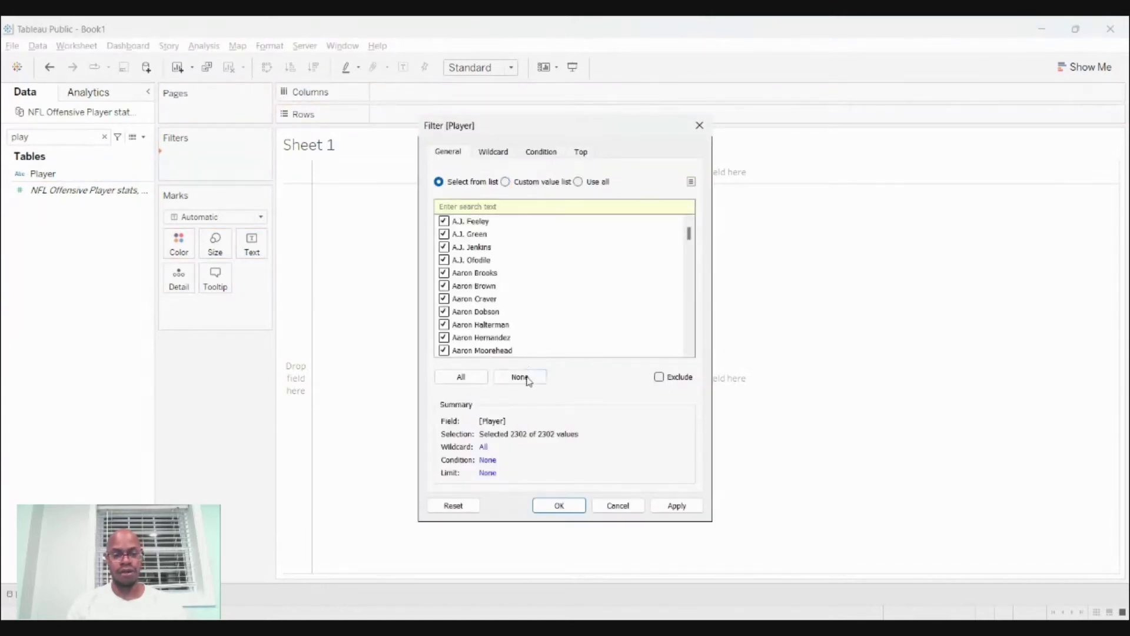
click(526, 379)
click(484, 207)
text(adrian)
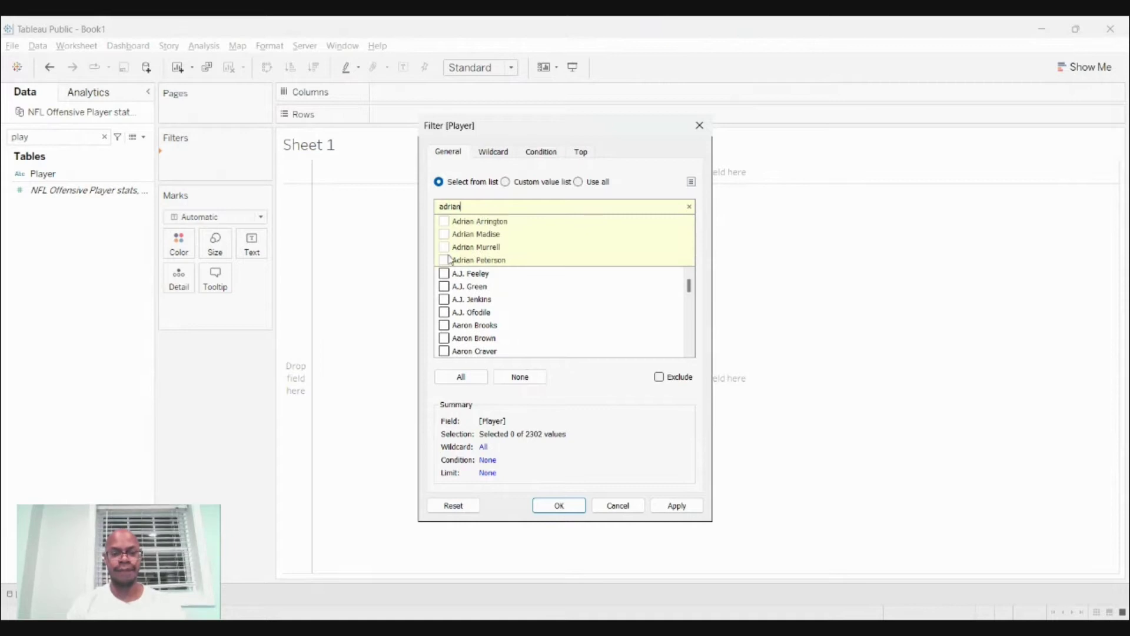
click(444, 260)
click(677, 506)
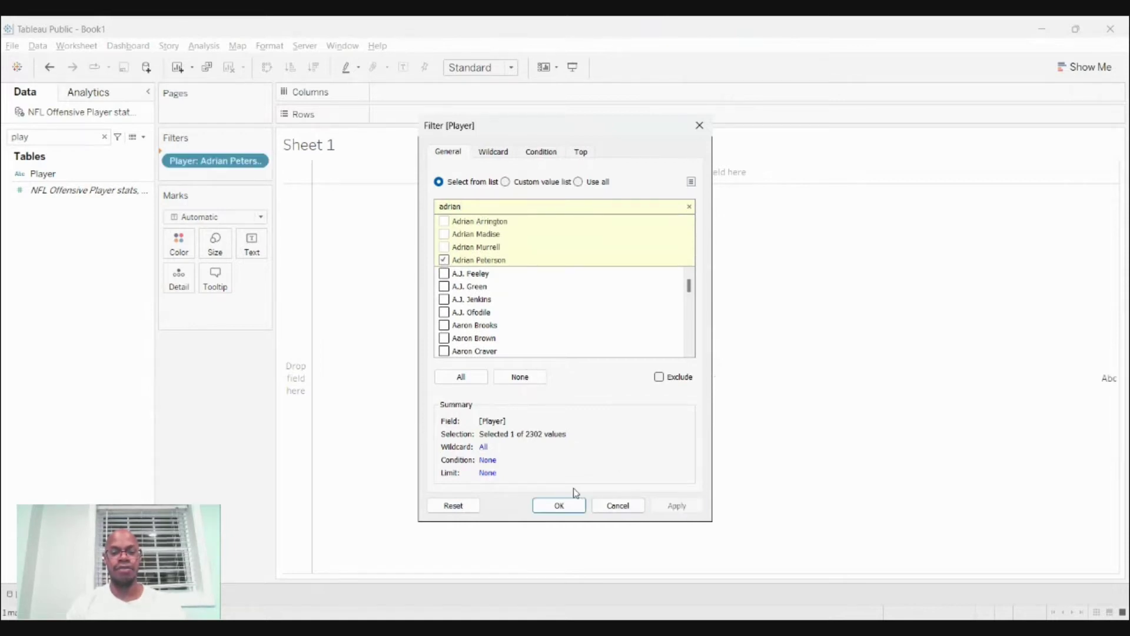
click(563, 506)
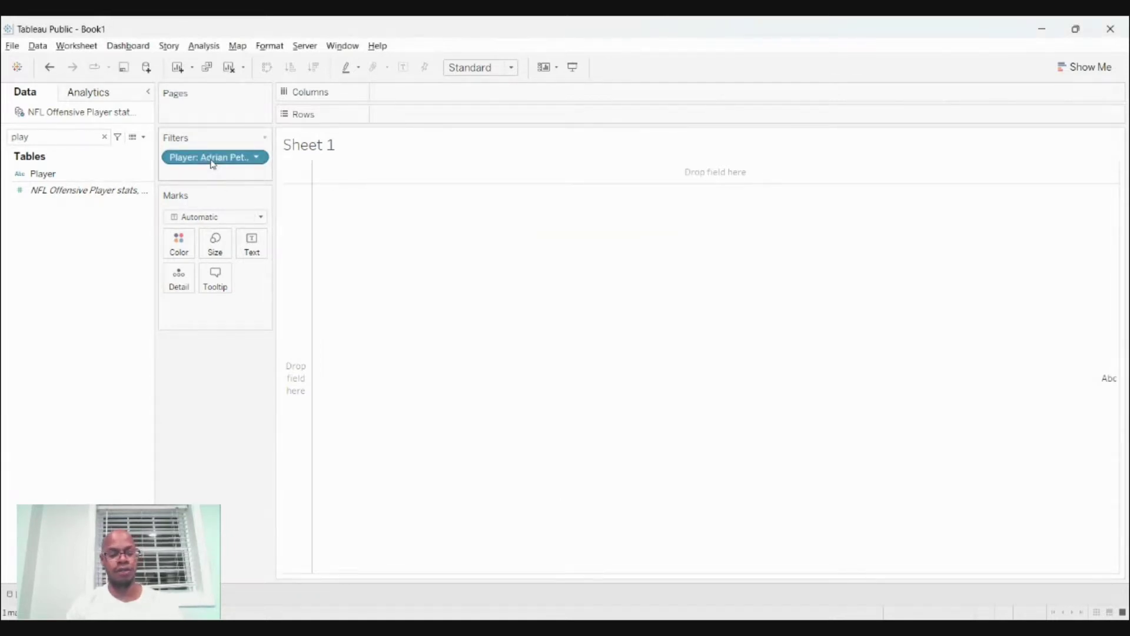
drag(213, 163, 452, 116)
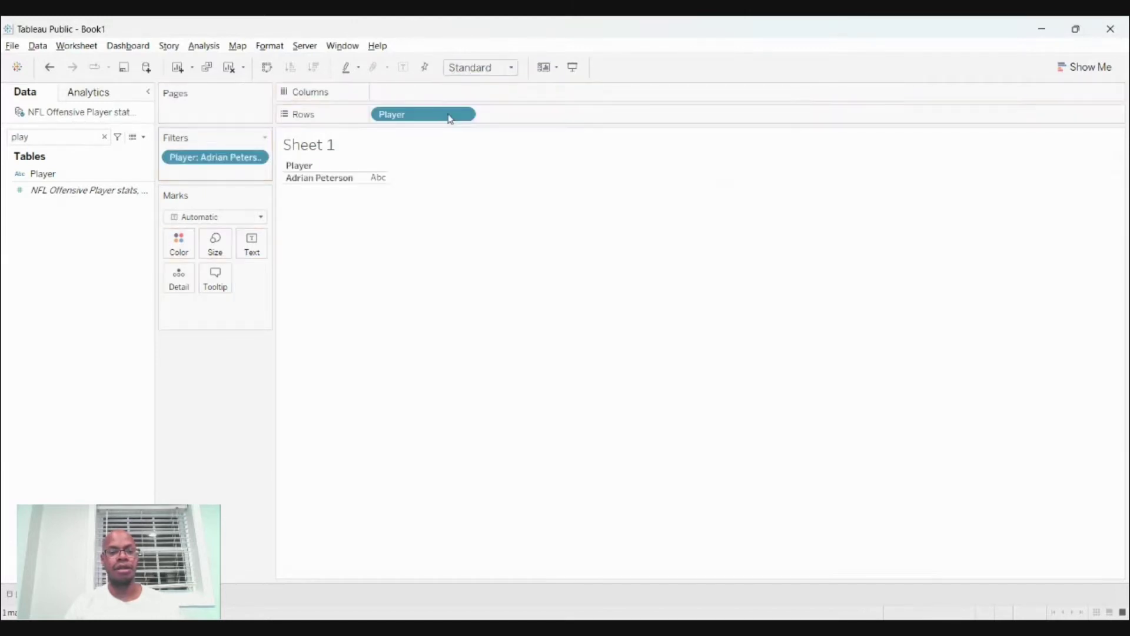
Find the College field and add it as a filter that keeps only Oklahoma
double_click(106, 141)
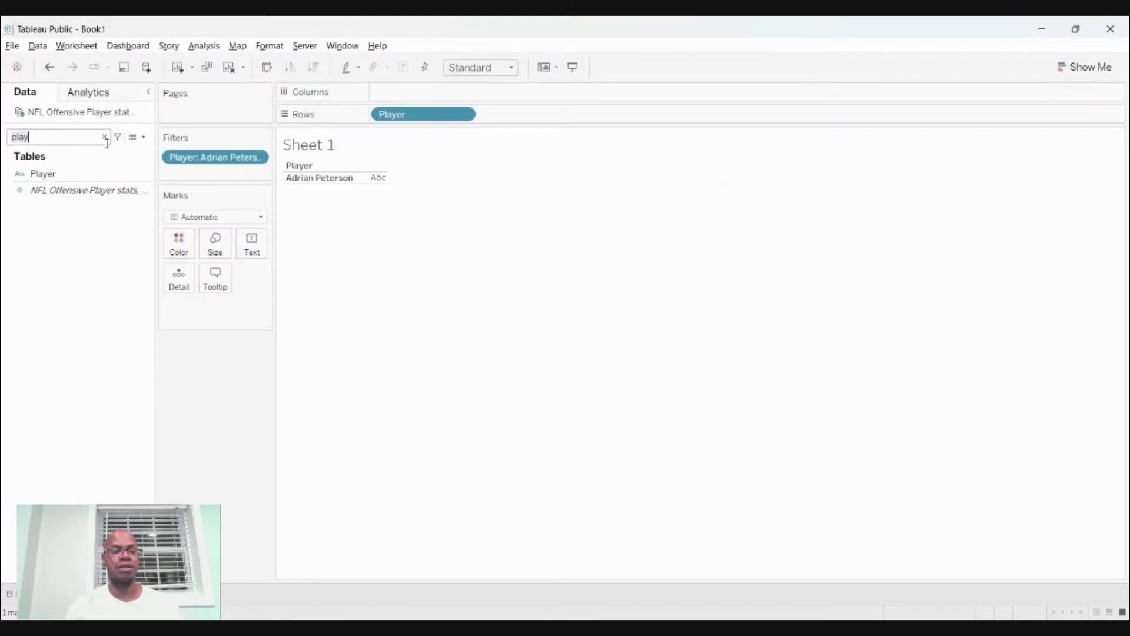
click(95, 140)
click(104, 136)
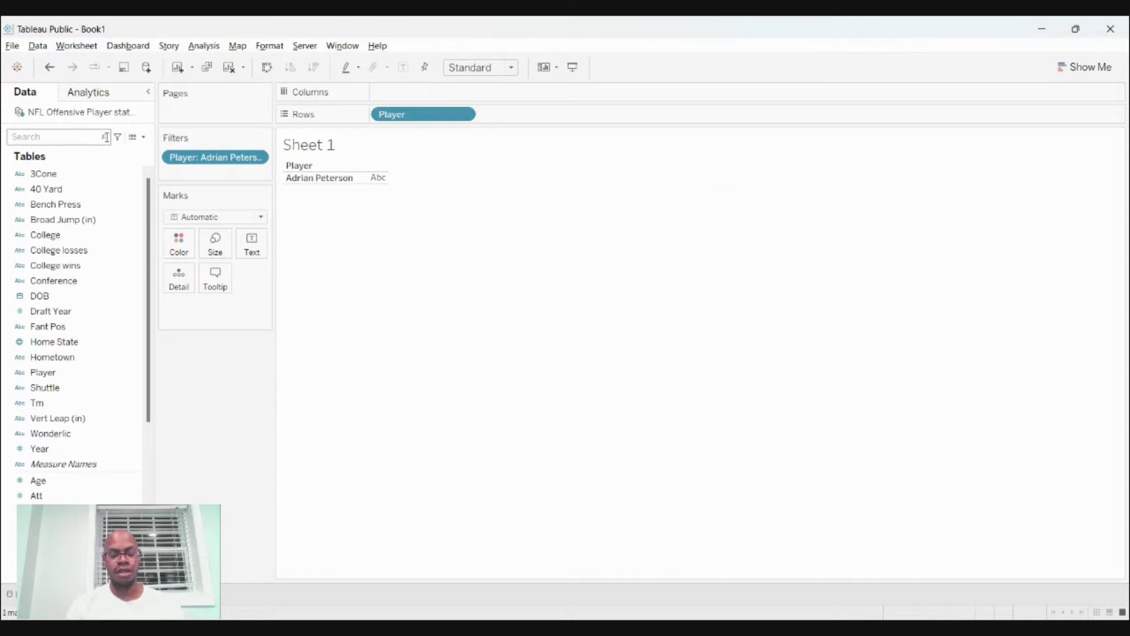
text(colle)
click(51, 175)
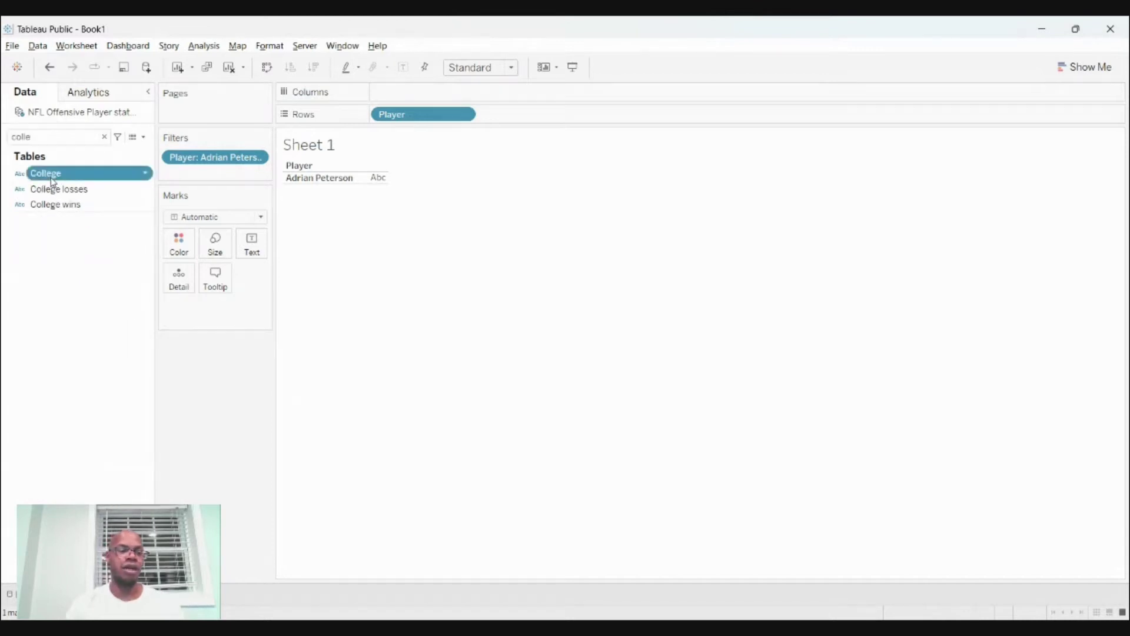
drag(52, 181, 195, 175)
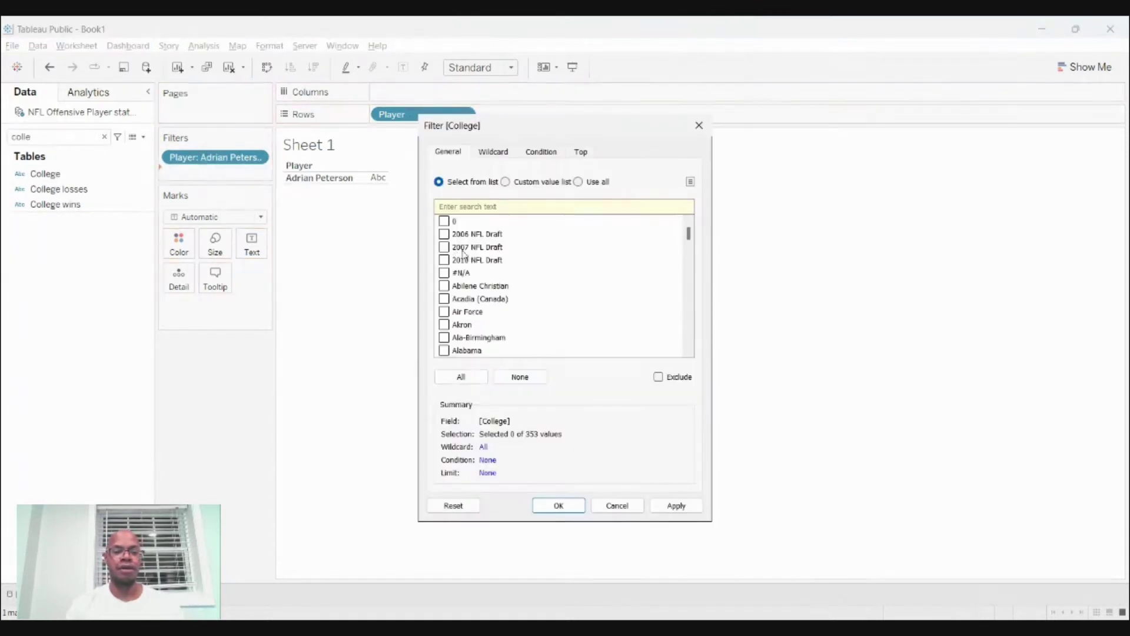
click(489, 203)
text(o)
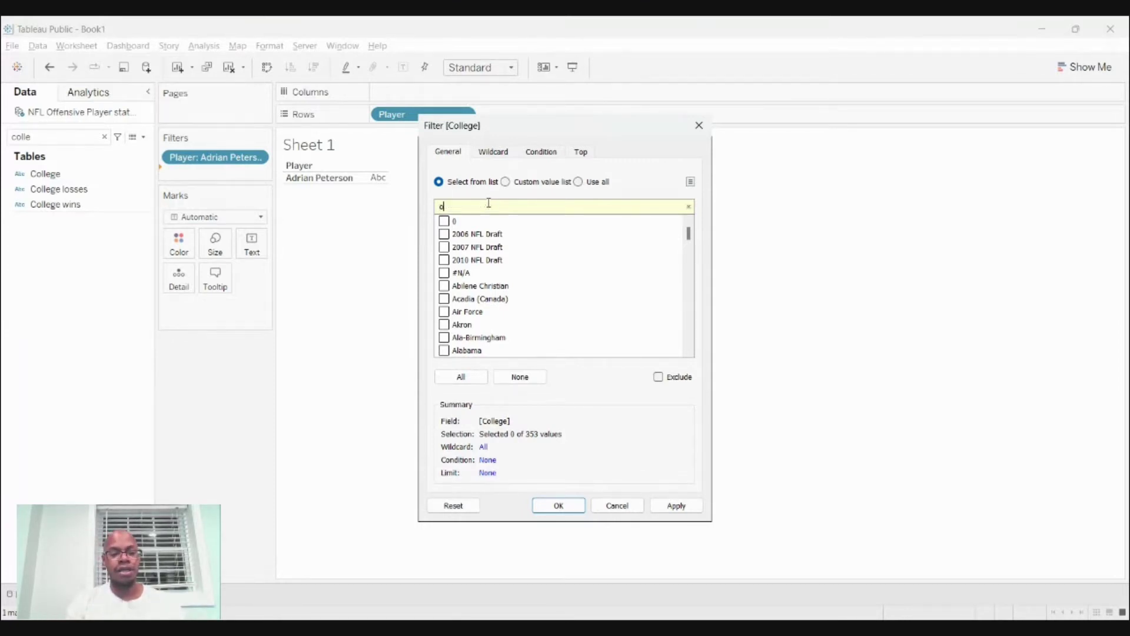
text(kha)
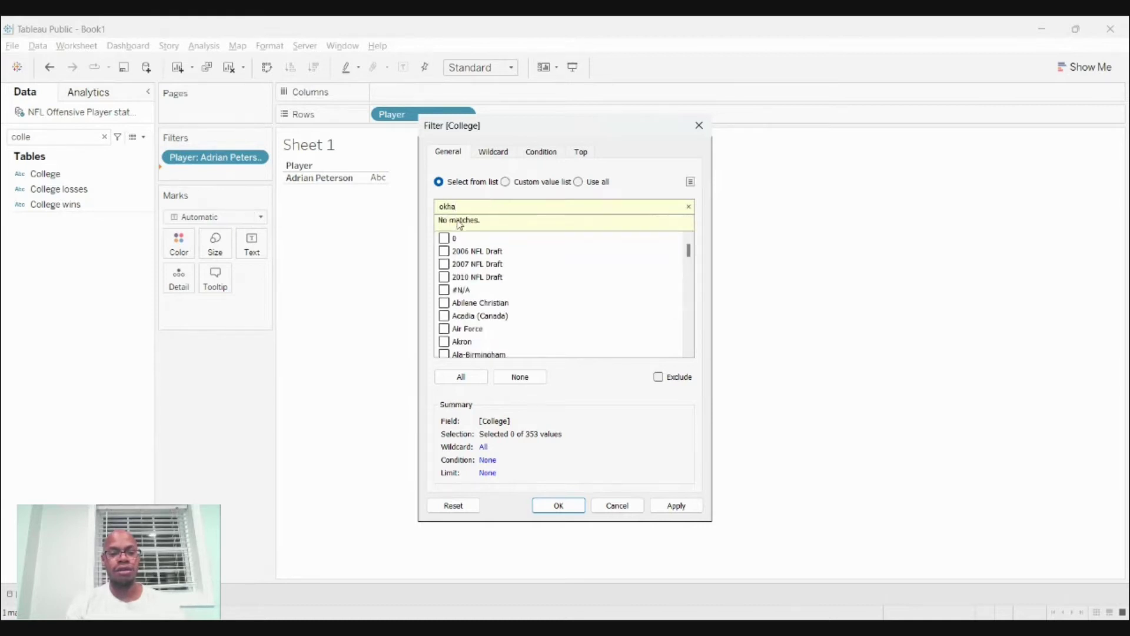
key(BackSpace)
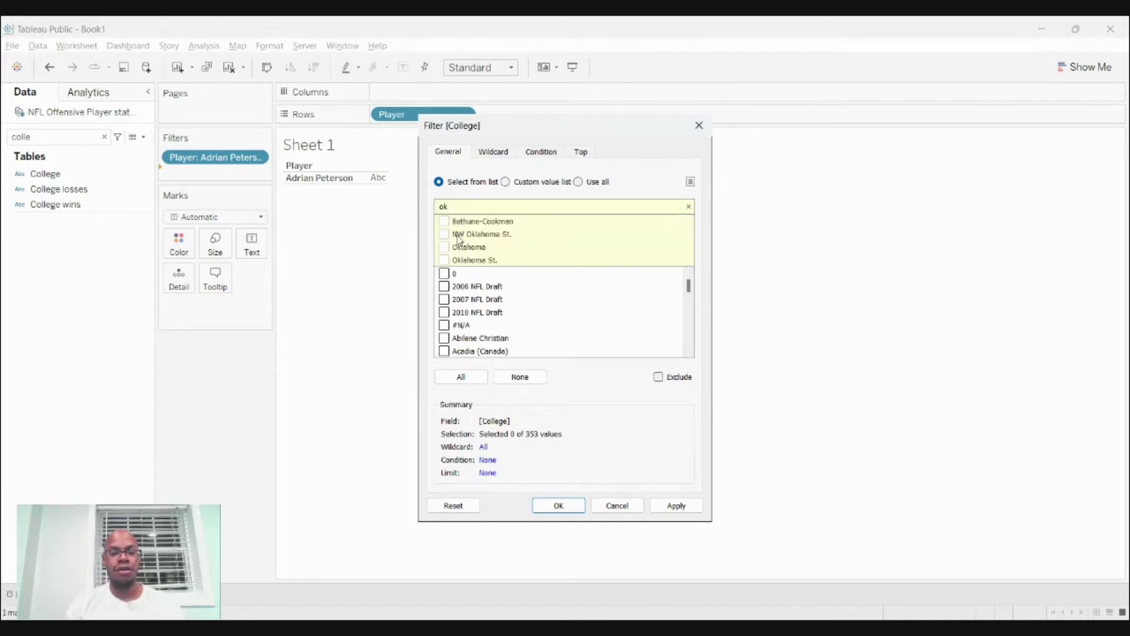
click(446, 247)
click(674, 508)
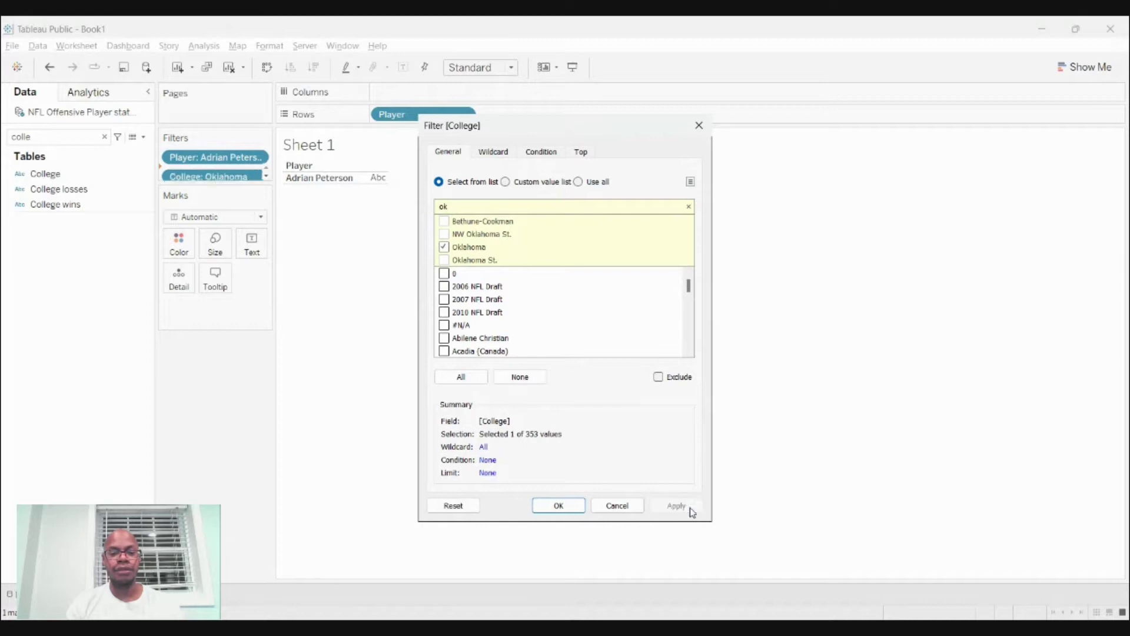
click(556, 507)
Find the Year field and add it to Rows after Player
click(104, 137)
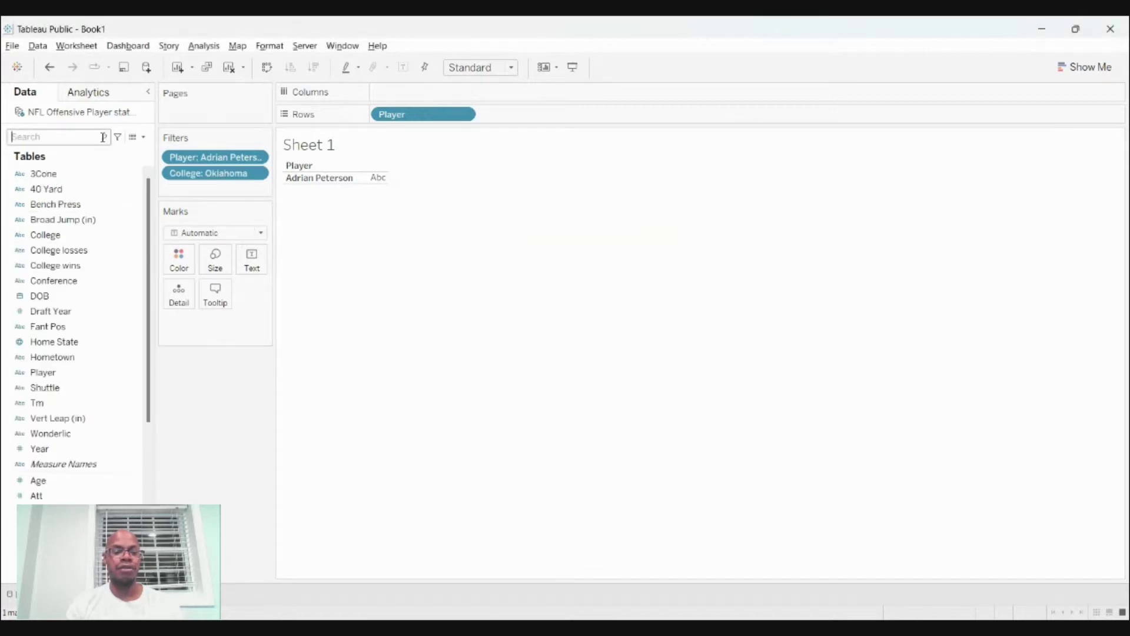
text(y)
click(37, 221)
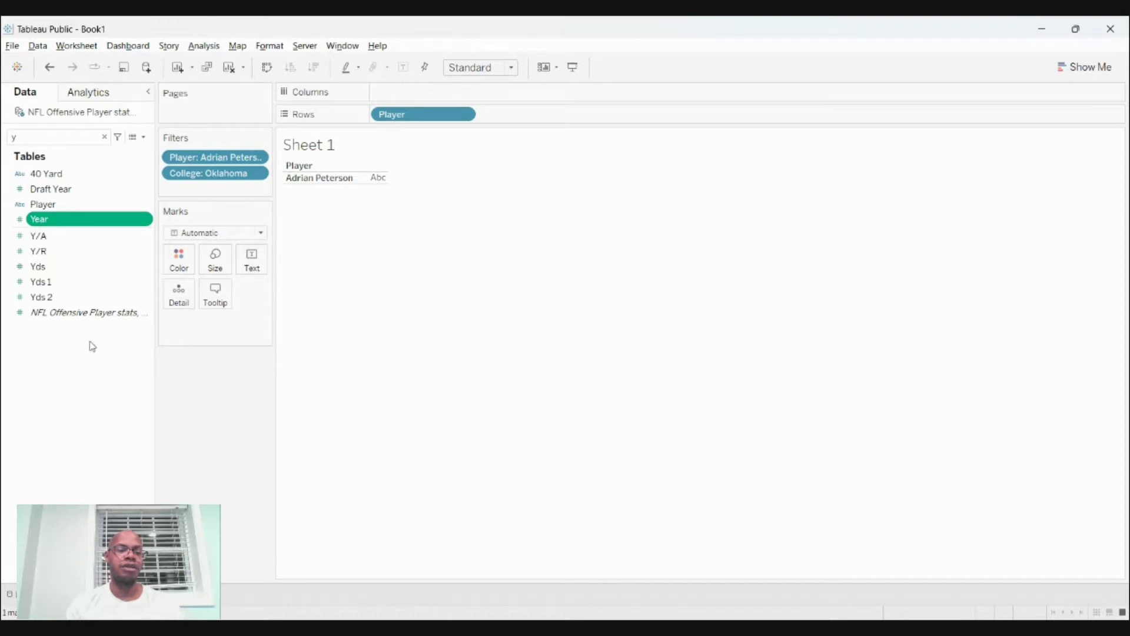
drag(41, 219, 499, 115)
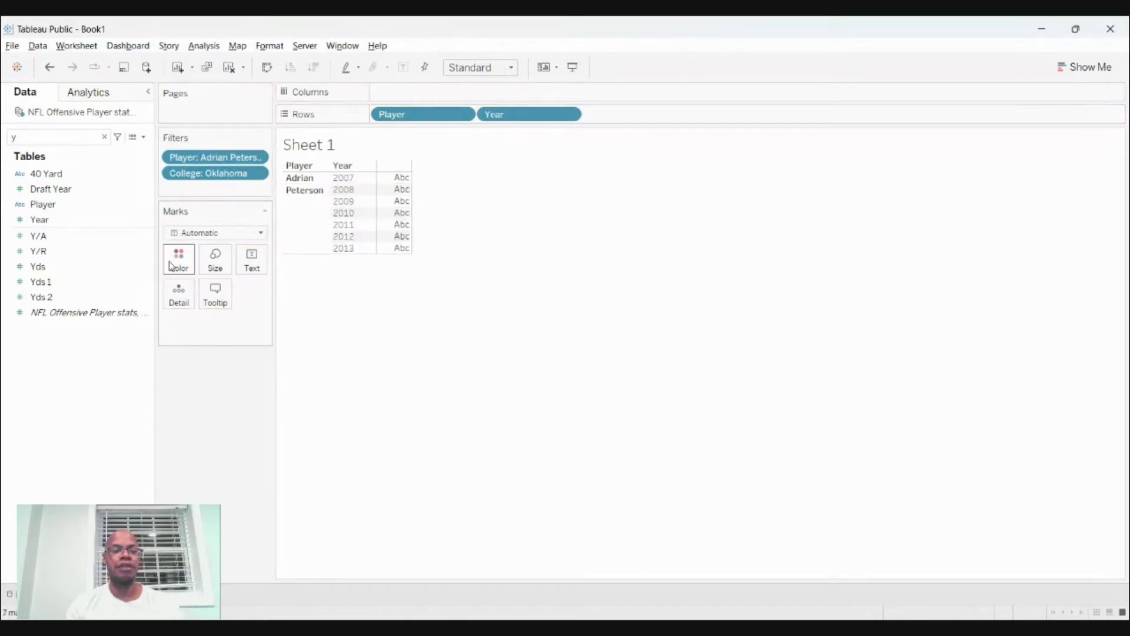
Show Measure Values as text in the table and place Measure Names on Columns
click(104, 137)
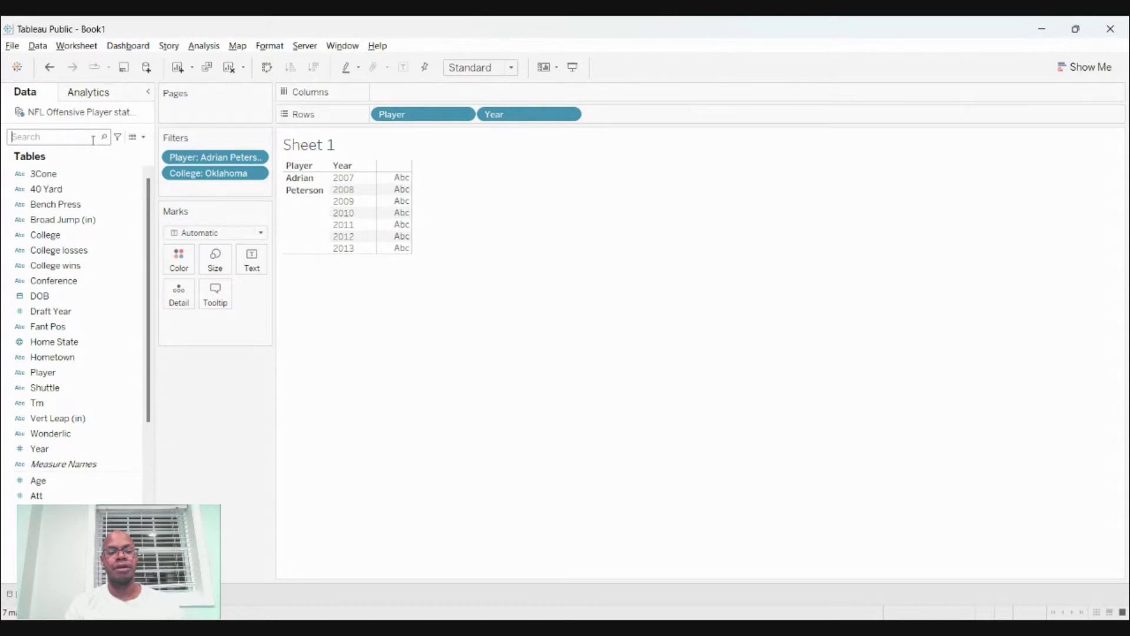
text(mea)
drag(59, 190, 250, 259)
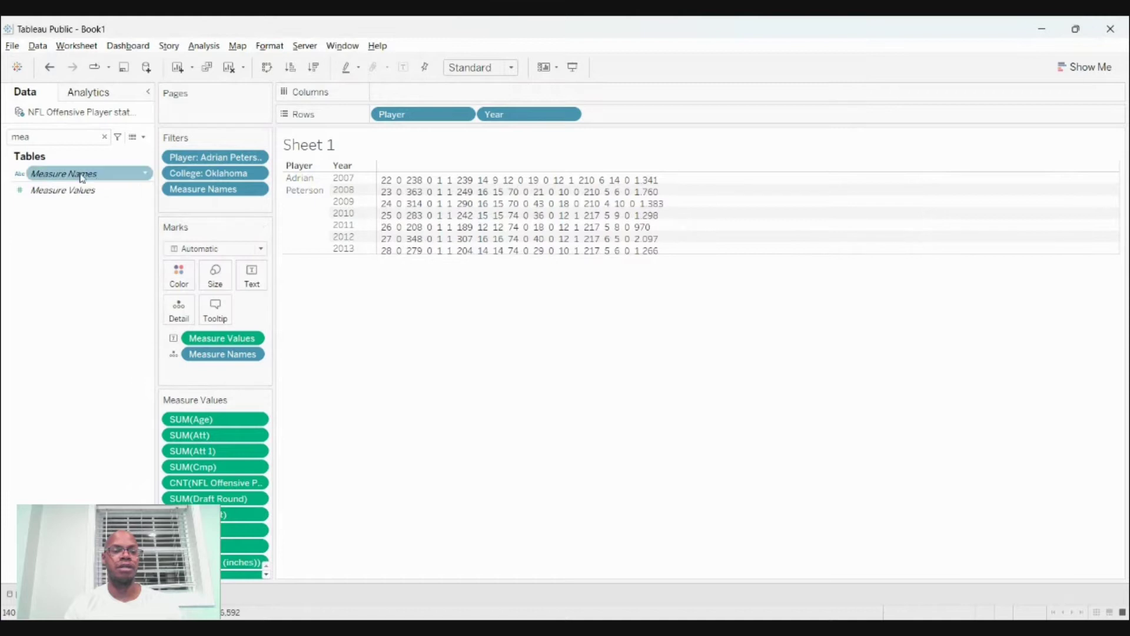
drag(82, 177, 432, 94)
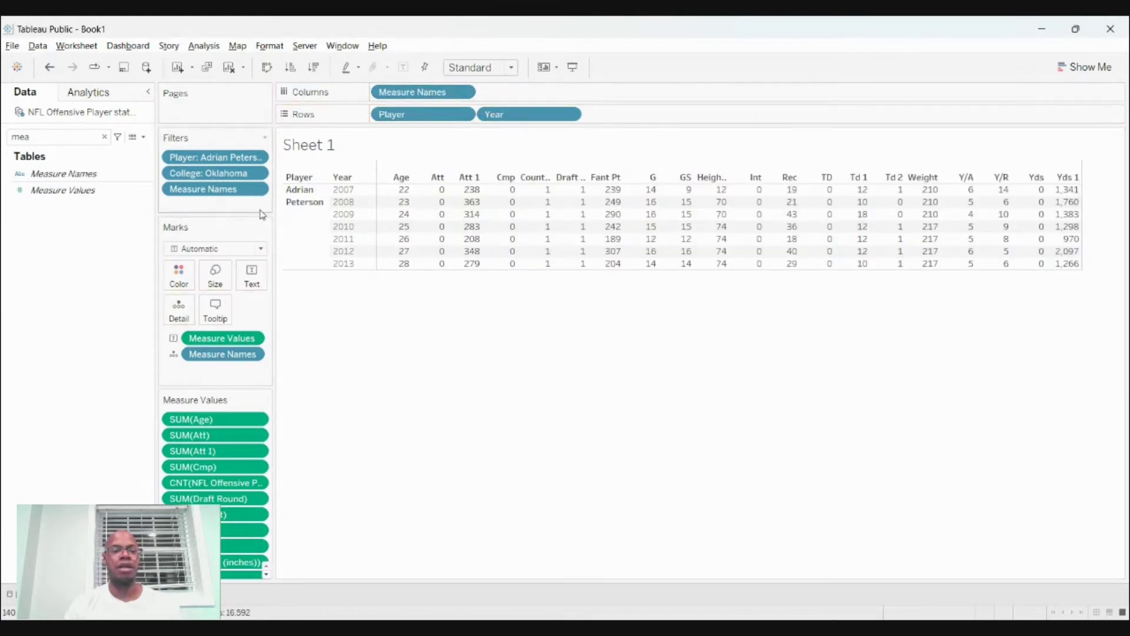
Edit the Measure Names filter to keep only Yds 1 and Yds 2
click(260, 191)
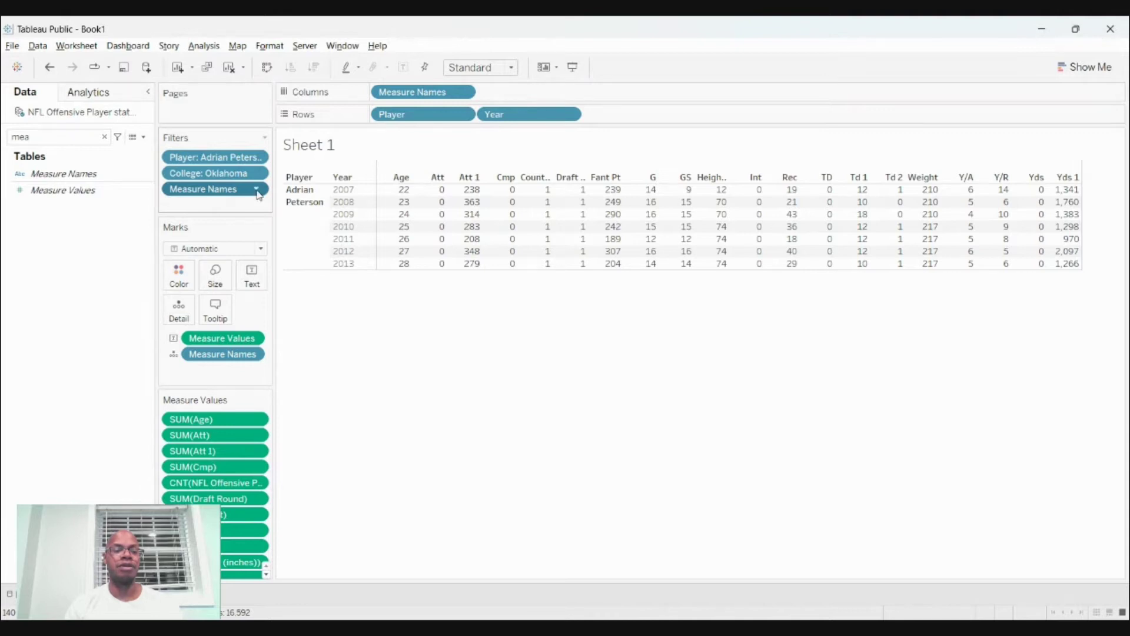
click(231, 205)
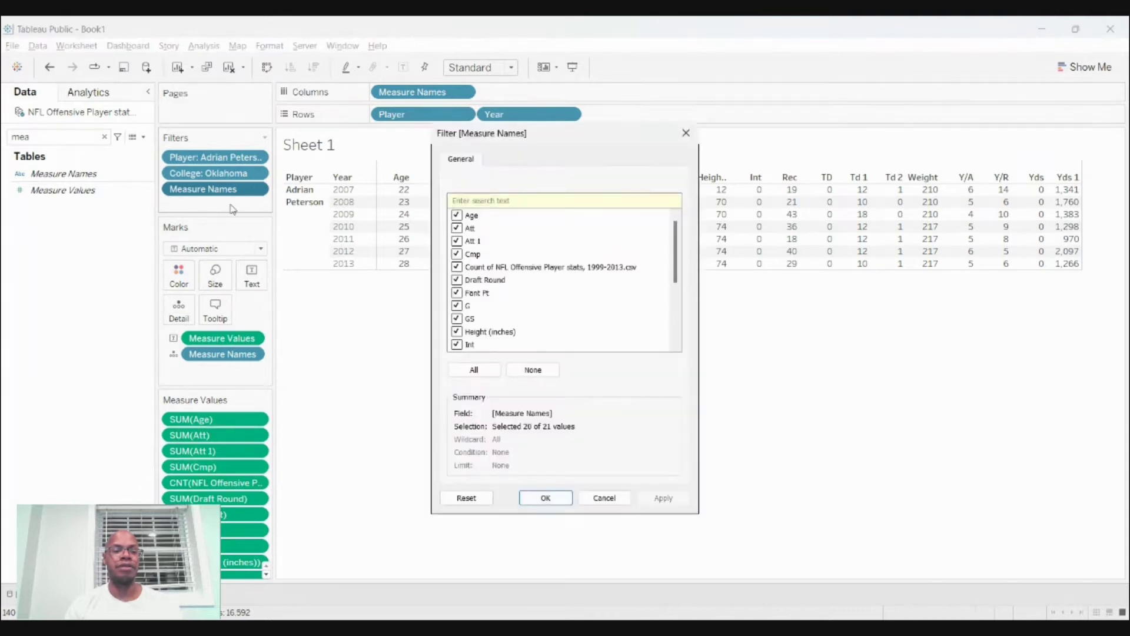
click(533, 369)
scroll(530, 298, down, 4)
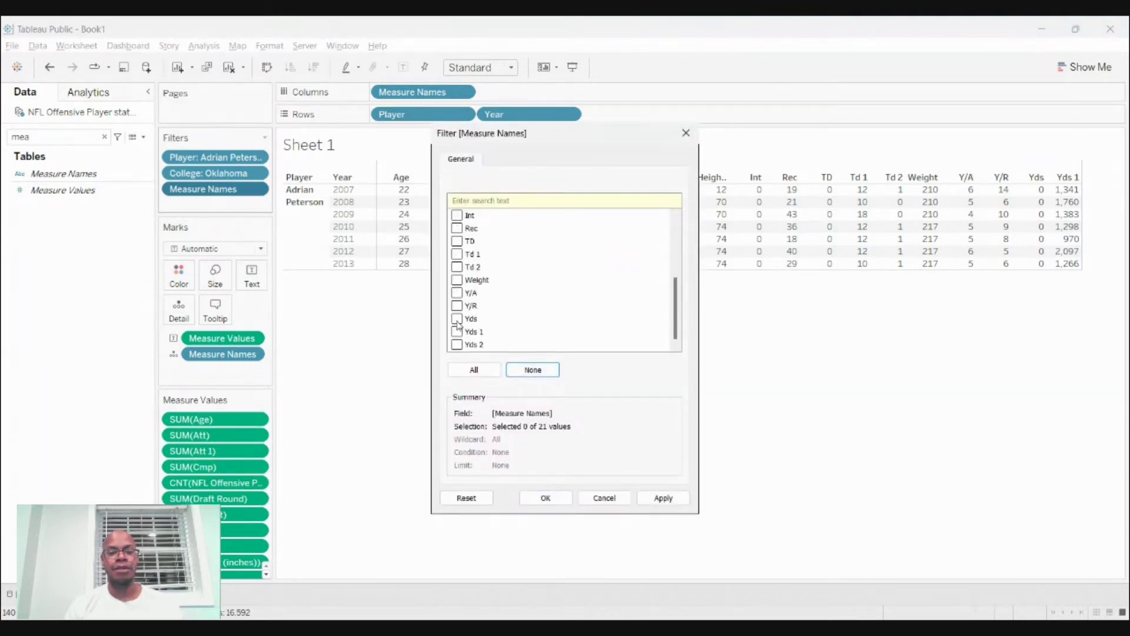
click(457, 331)
click(457, 344)
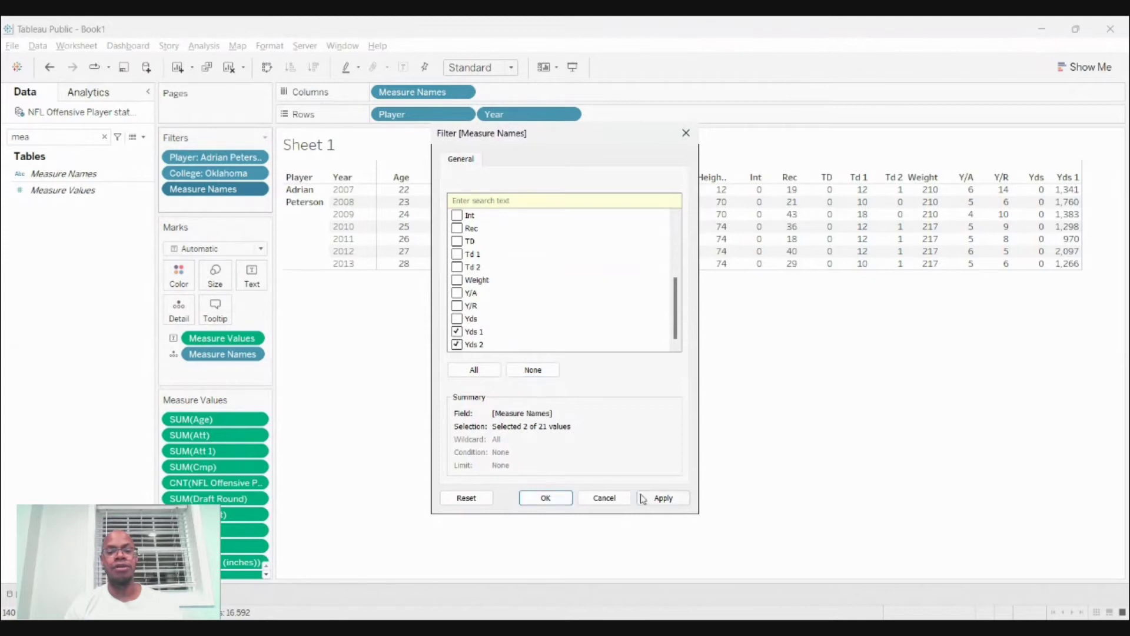
click(659, 505)
click(549, 497)
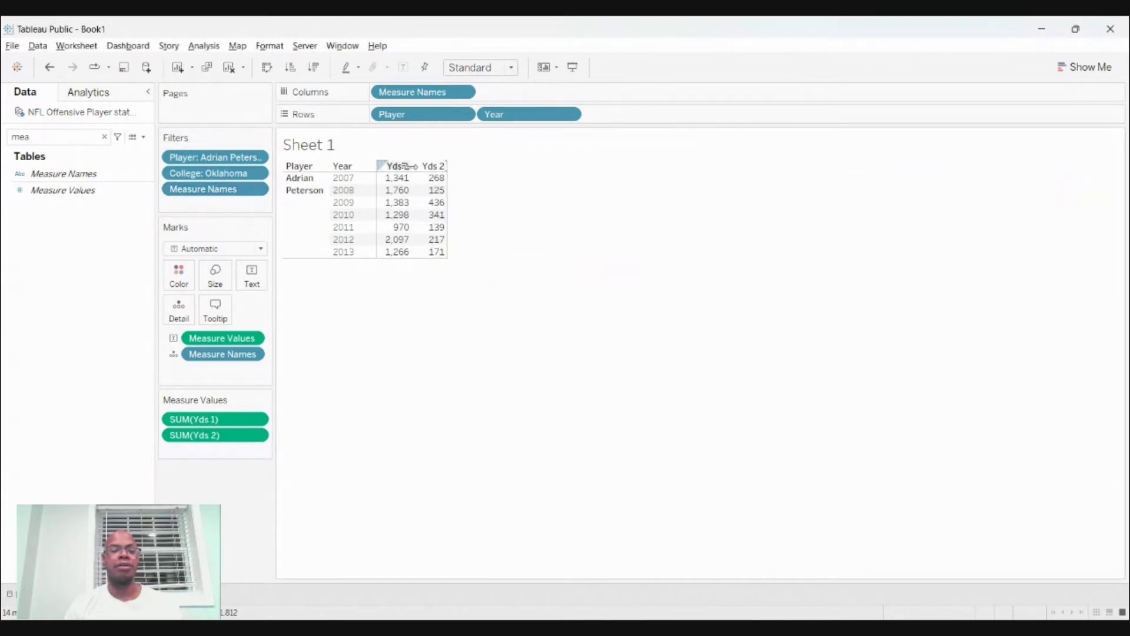
Apply a Difference table calculation to the SUM(Yds 1) measure
mouse_move(406, 247)
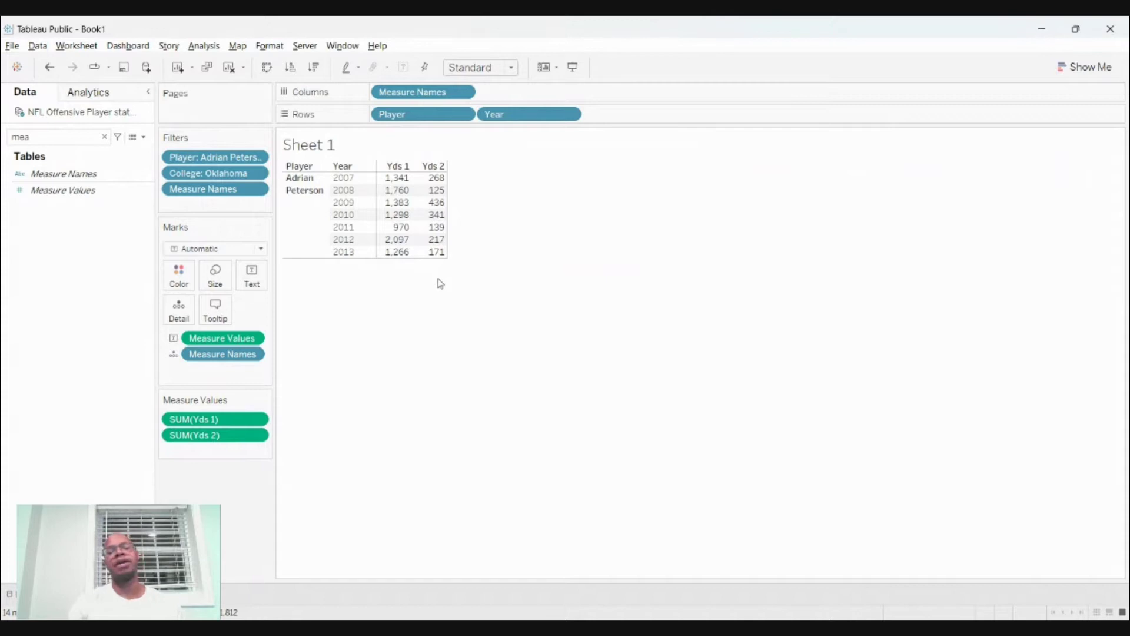
mouse_move(447, 255)
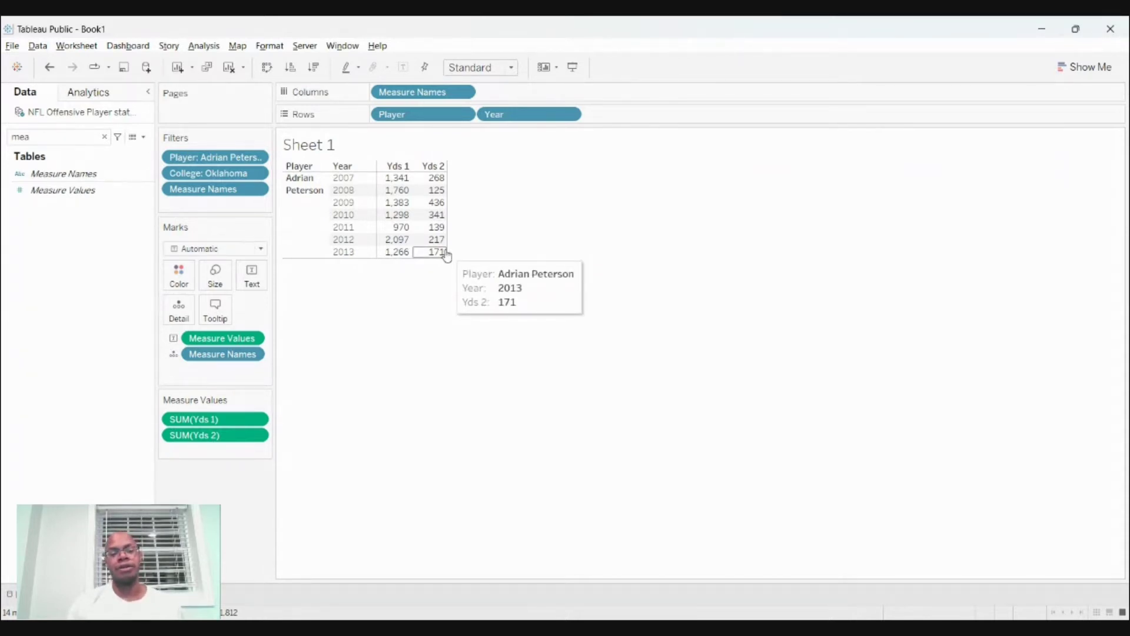
click(262, 422)
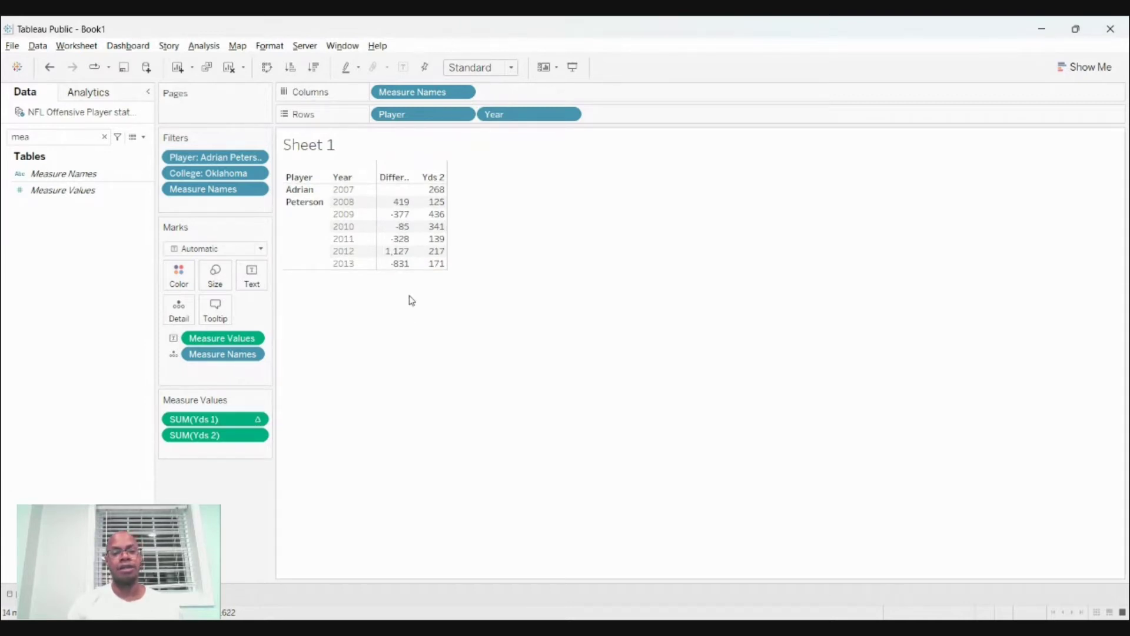
Change the SUM(Yds 2) measure to SUM([Yds 1]) and move it ahead of the difference measure
double_click(214, 435)
click(225, 435)
key(BackSpace)
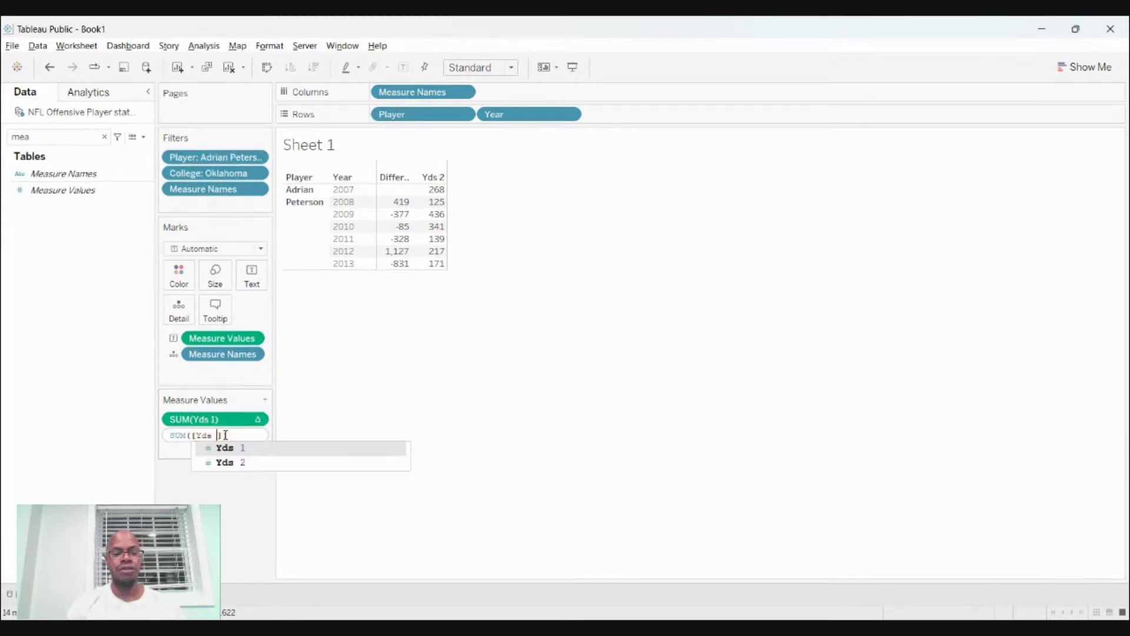
text(1)
key(Return)
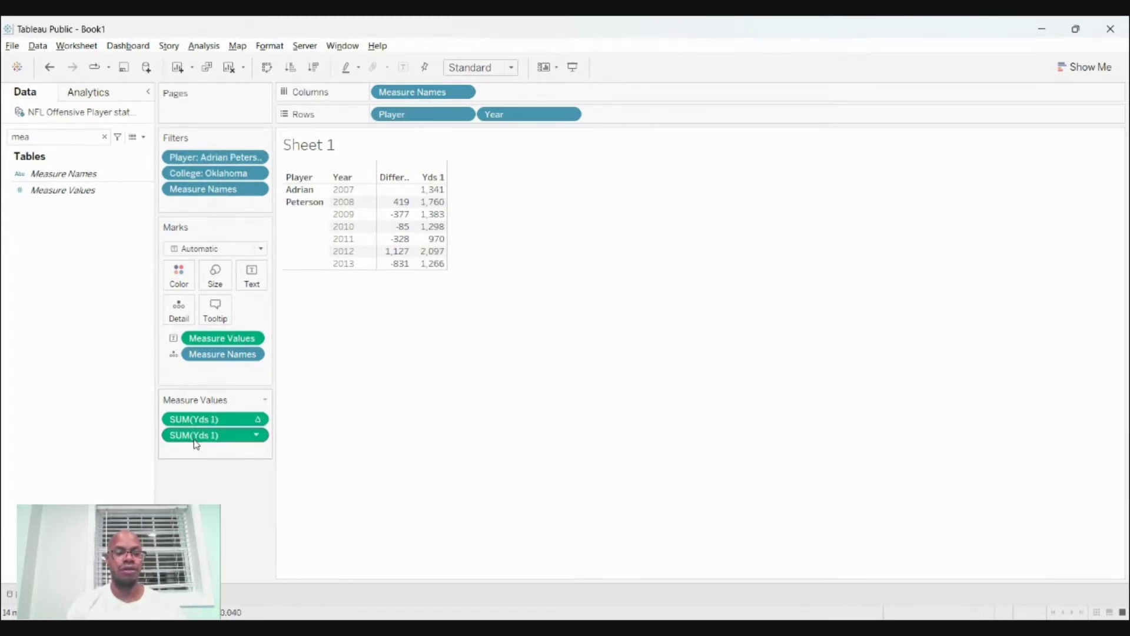
drag(195, 441, 198, 437)
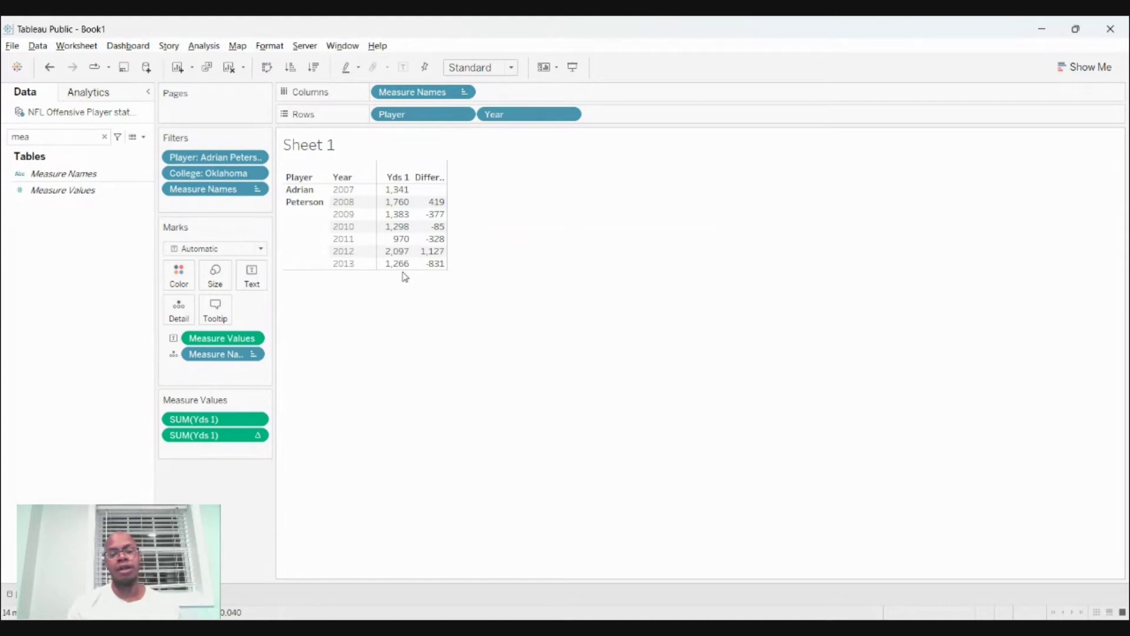
Rename the sheet as Table Calculations
mouse_move(390, 269)
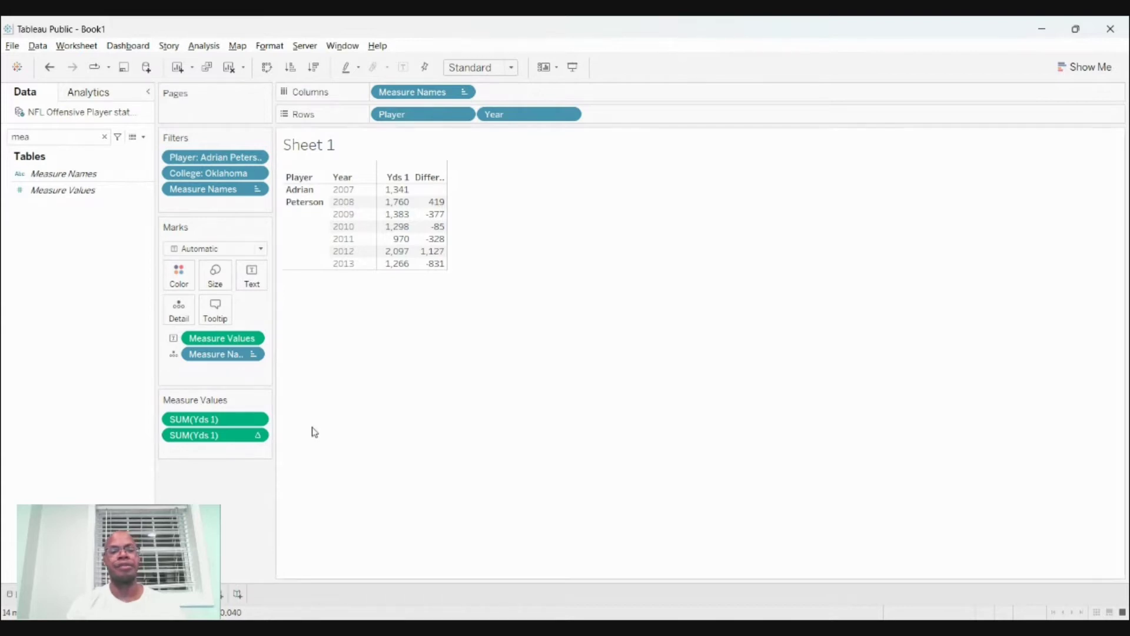
click(330, 421)
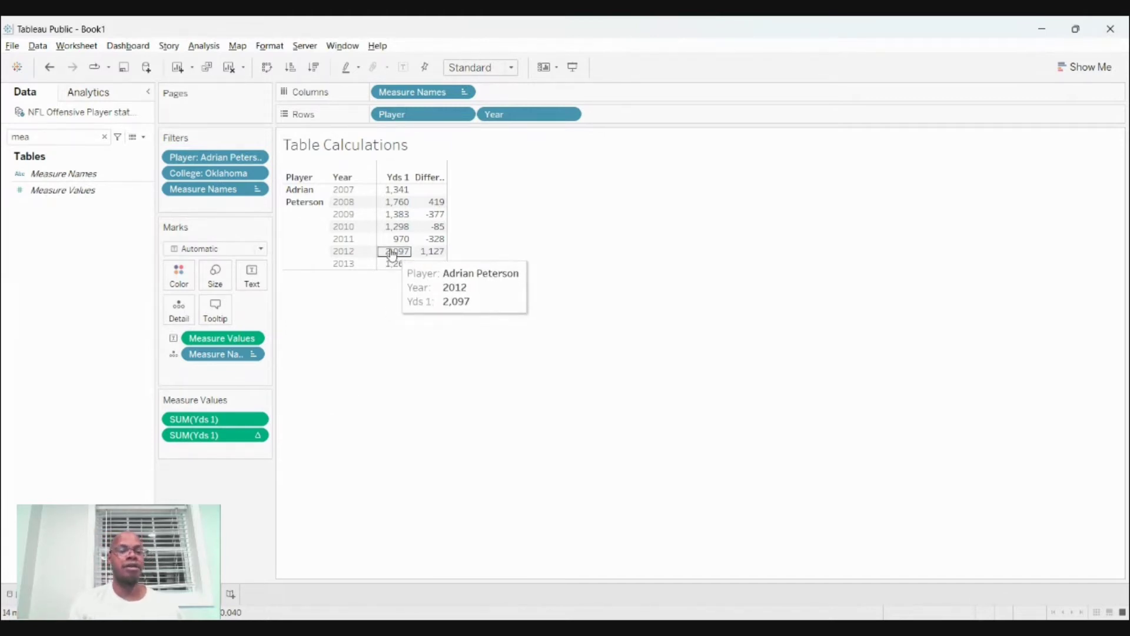
Change the LOOKUP offset in the Yds 1 difference calculation to -2 to compare with two years earlier
double_click(219, 435)
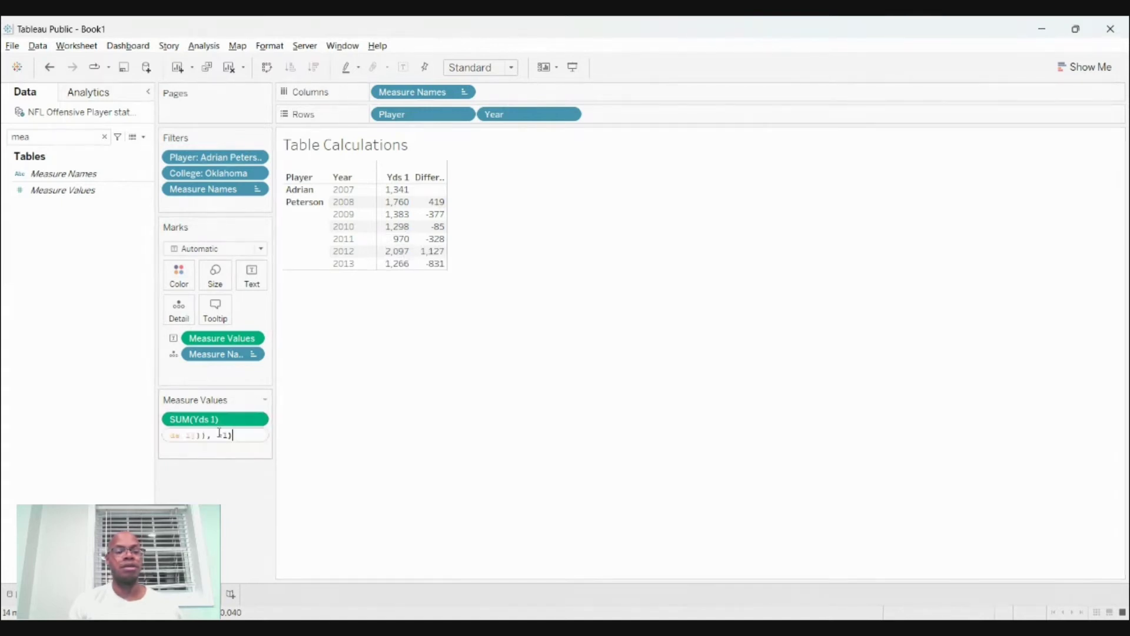
click(229, 436)
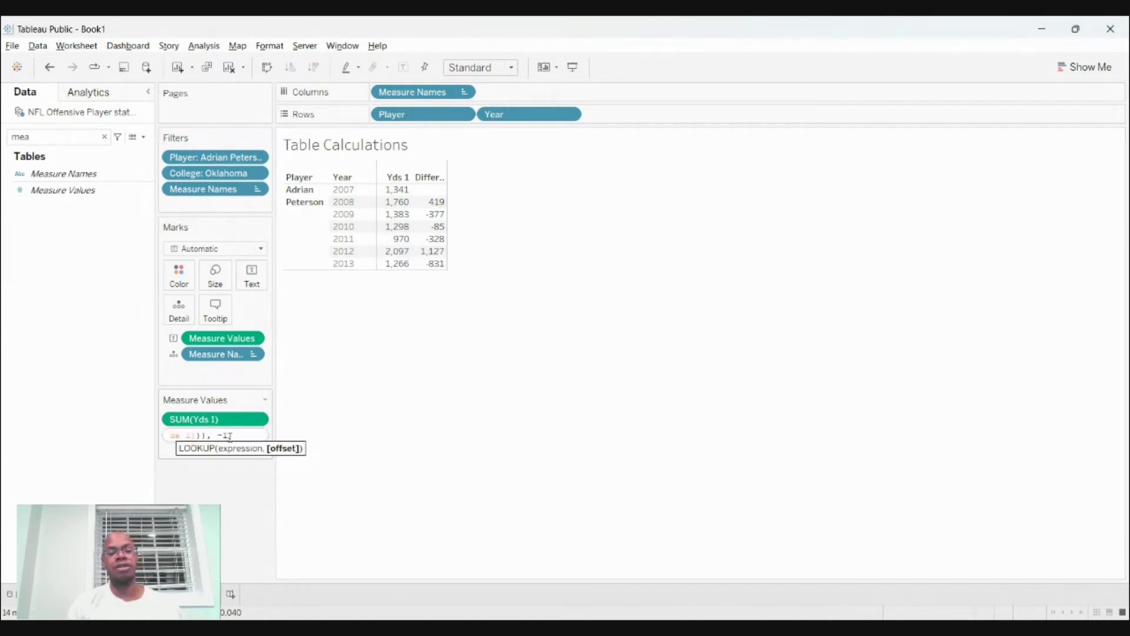
key(BackSpace)
text(2)
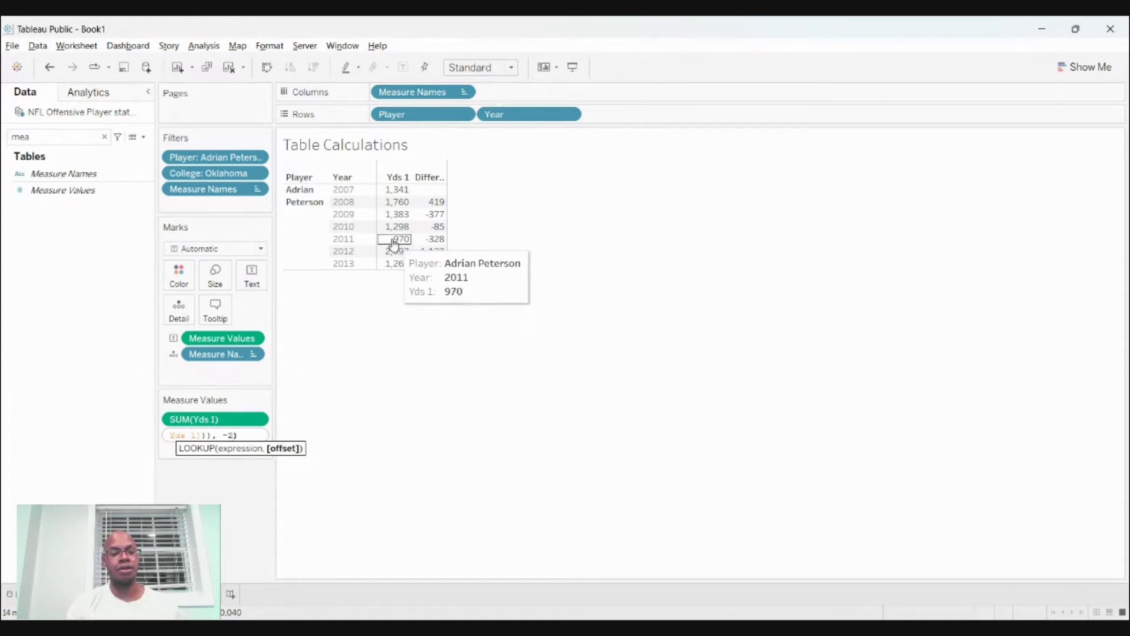
key(Return)
mouse_move(421, 273)
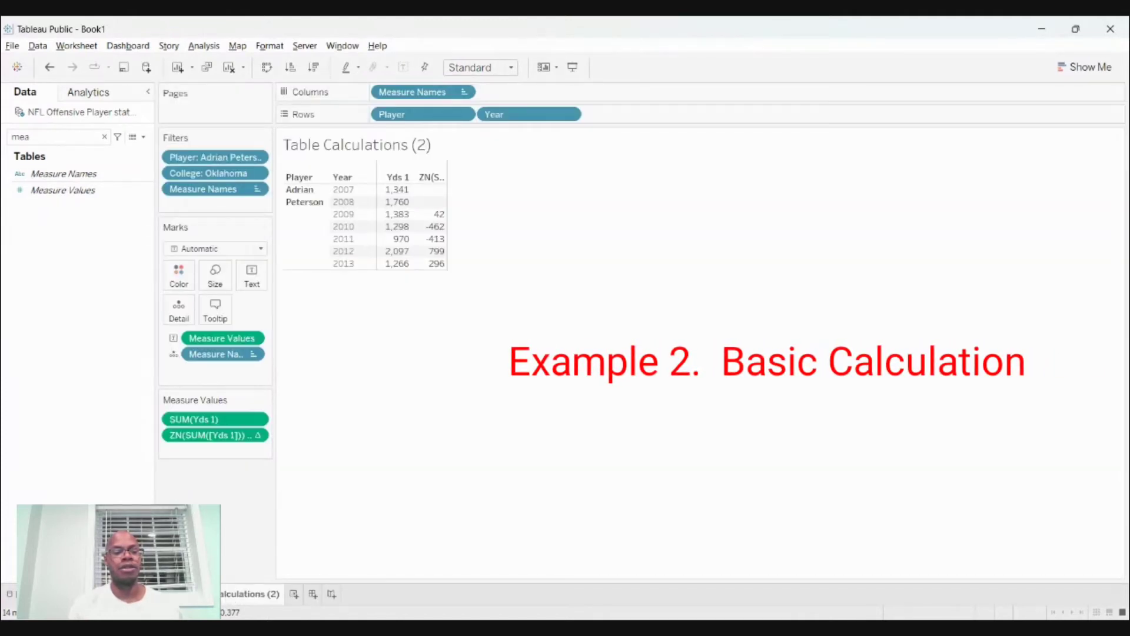
Rename the duplicated sheet as Table Basic Calculations
key(End)
key(BackSpace)
key(BackSpace)
key(BackSpace)
key(BackSpace)
key(BackSpace)
key(BackSpace)
key(BackSpace)
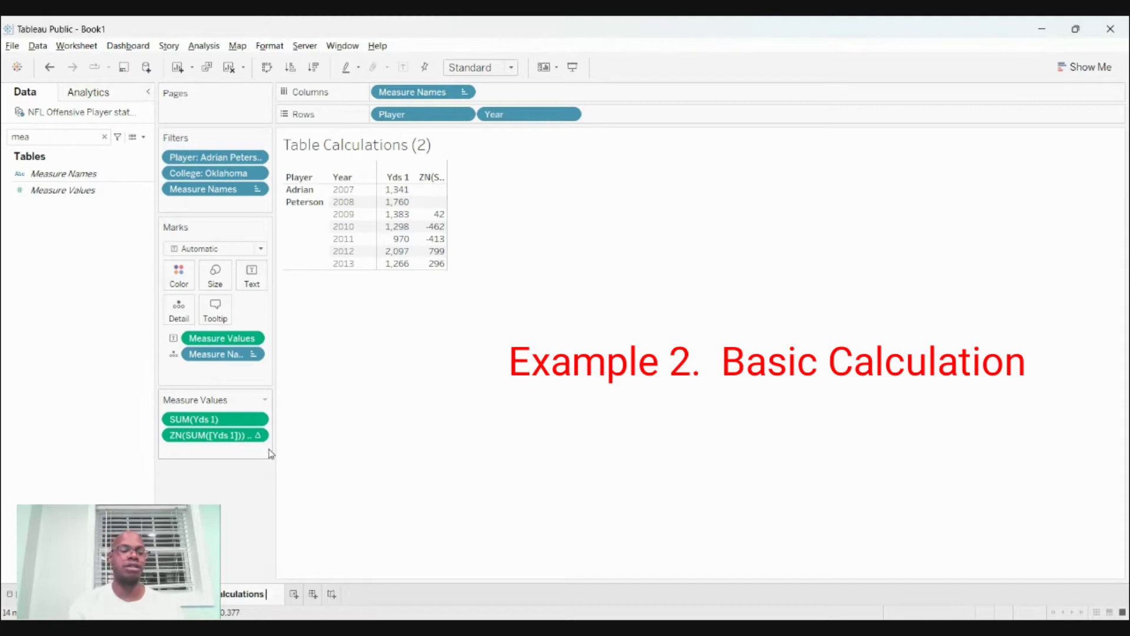
key(BackSpace)
key(BackSpace)
key(BackSpace)
key(BackSpace)
key(BackSpace)
key(BackSpace)
key(BackSpace)
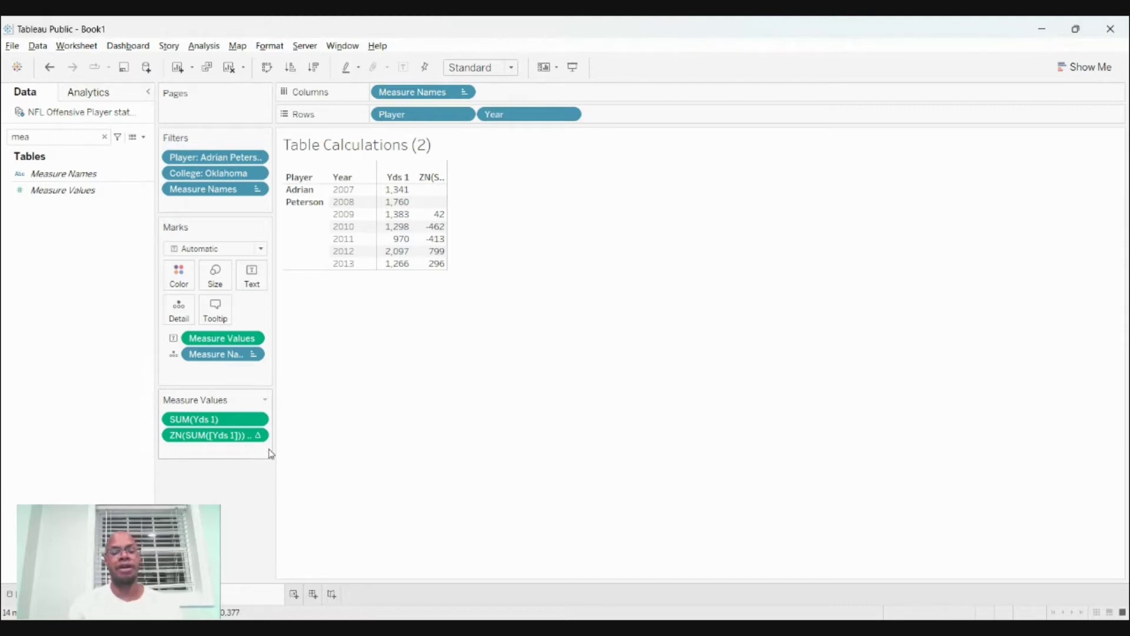
text(Basic Cal)
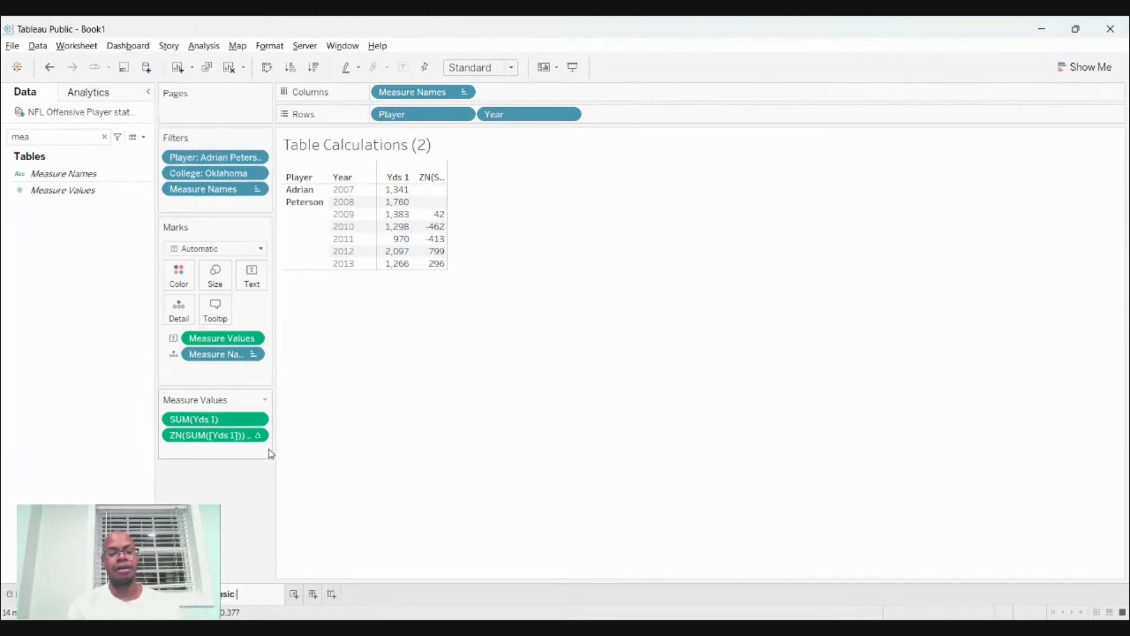
text(culations)
key(Return)
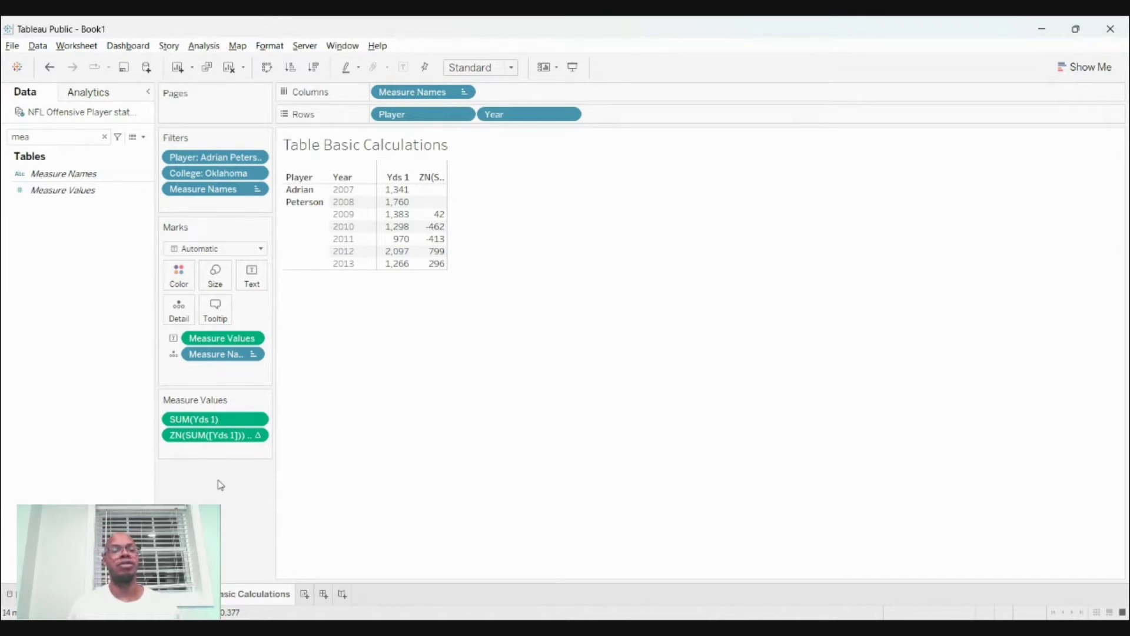
Clear the field search and remove Measure Names from the Marks card
click(104, 137)
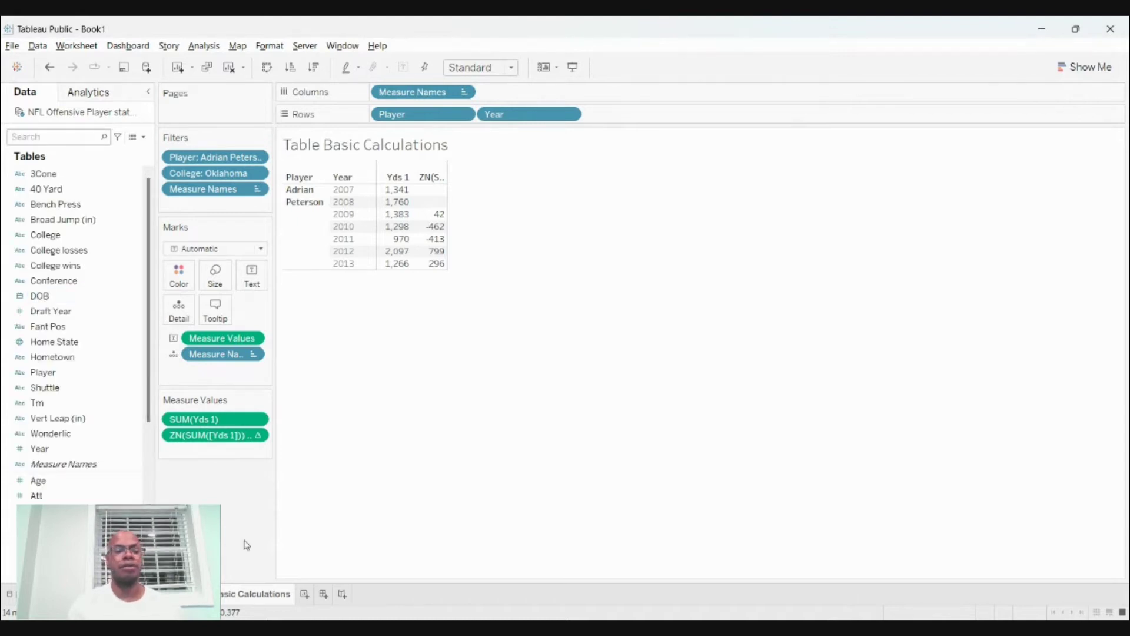
drag(240, 354, 187, 381)
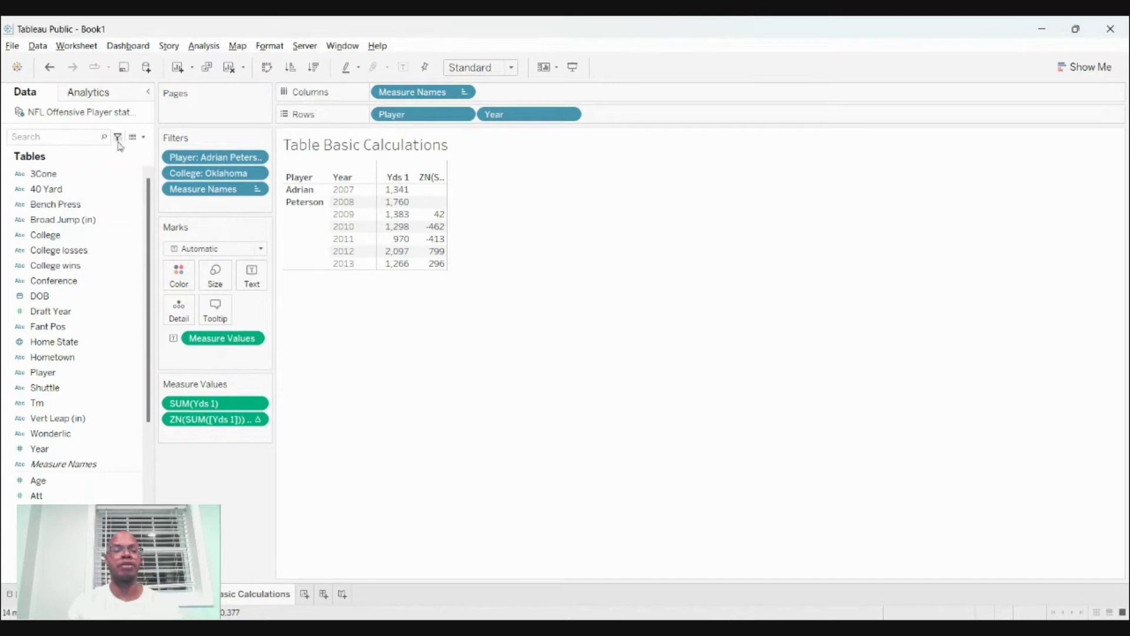
Start a new parameter named Prior Date
click(107, 161)
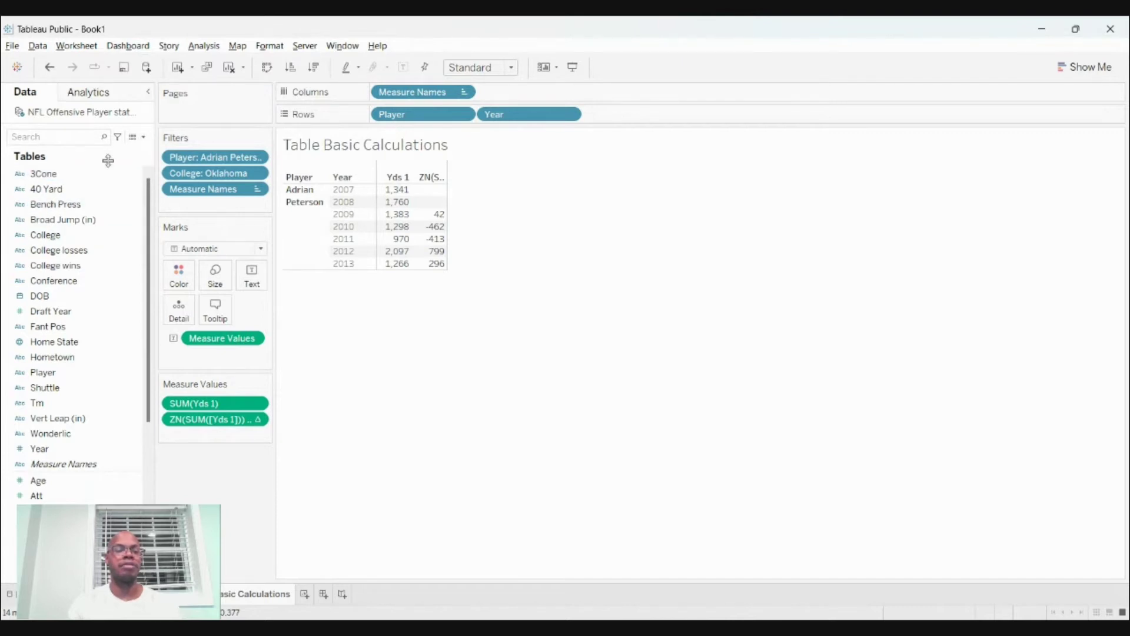
key(BackSpace)
key(BackSpace)
key(BackSpace)
key(BackSpace)
key(BackSpace)
key(BackSpace)
key(BackSpace)
key(BackSpace)
key(BackSpace)
key(BackSpace)
key(BackSpace)
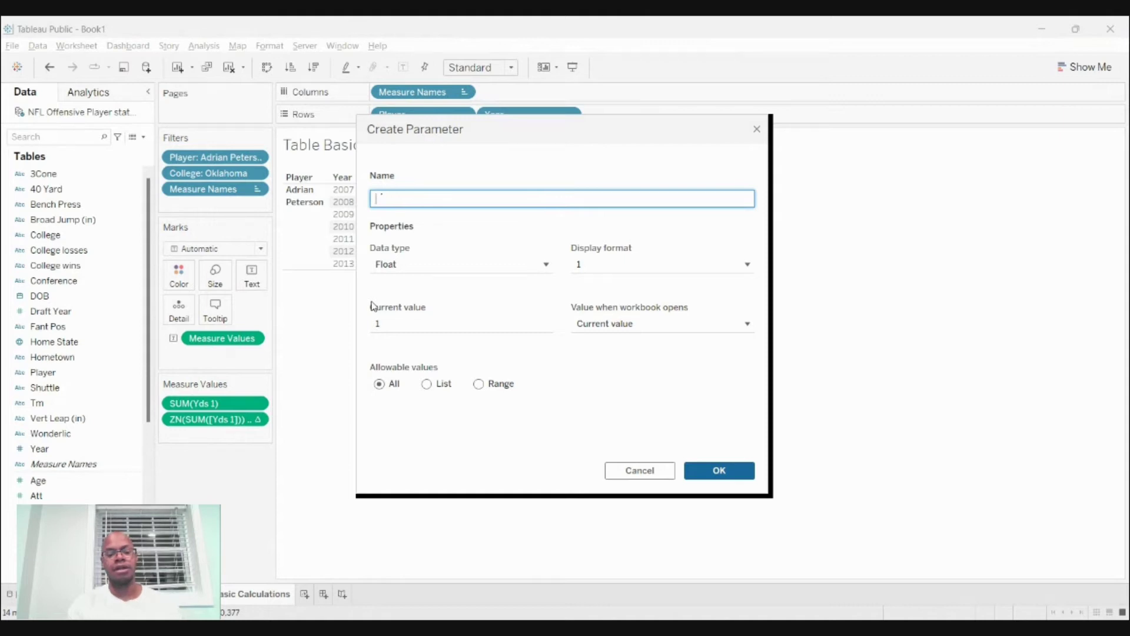
text(Prior Date)
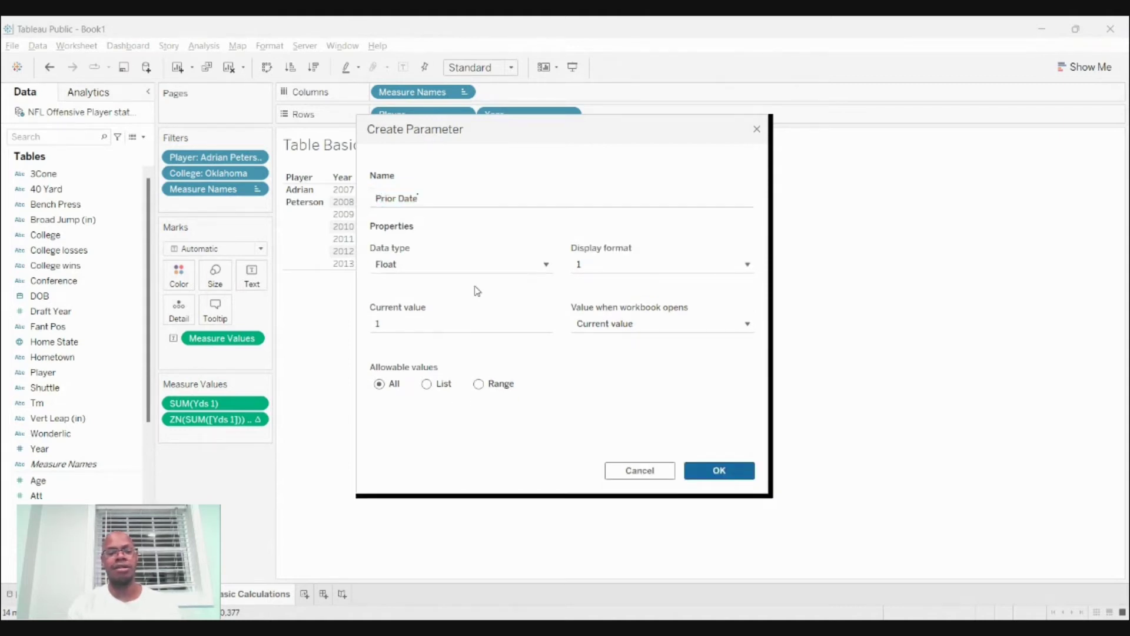
Set the parameter's data type to Date with a list of allowable values, and check which fields can supply the values
click(496, 266)
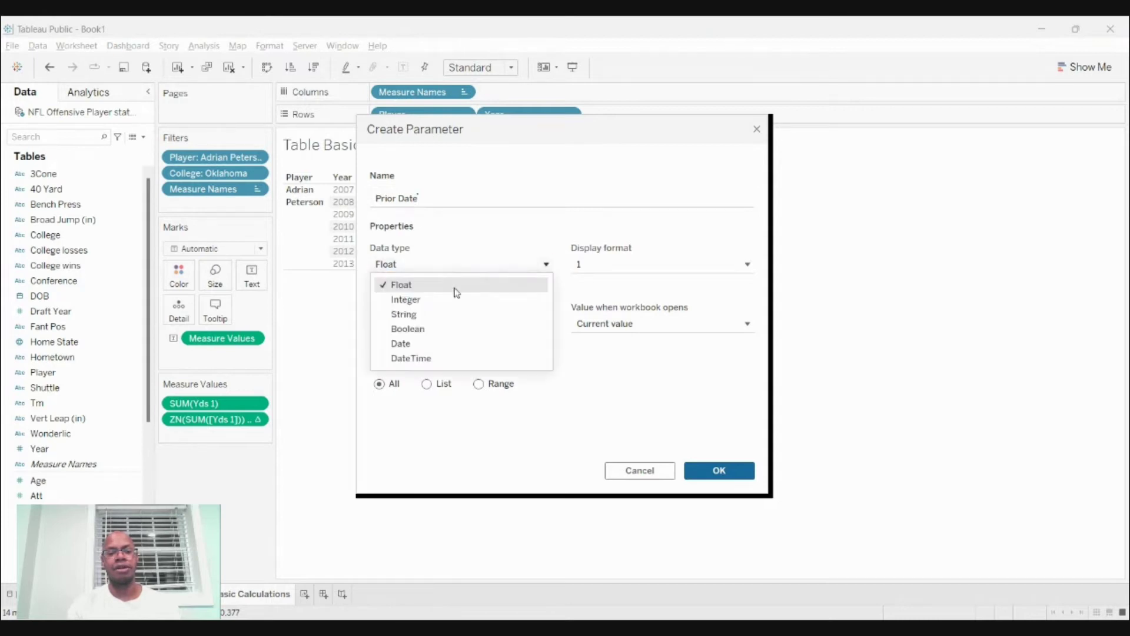
click(412, 345)
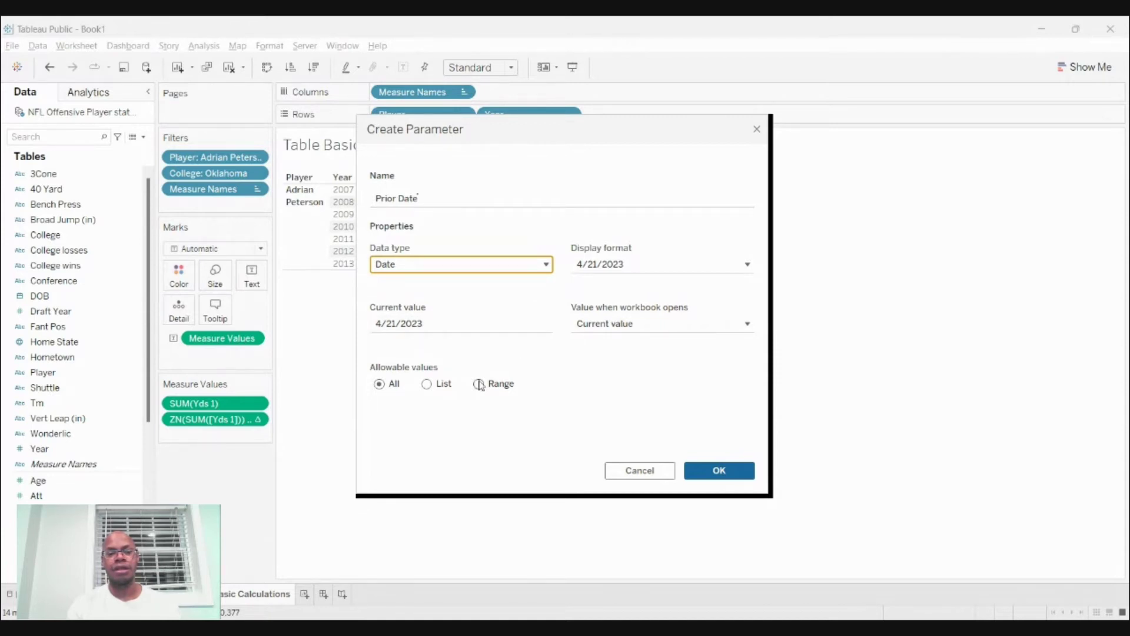
click(427, 385)
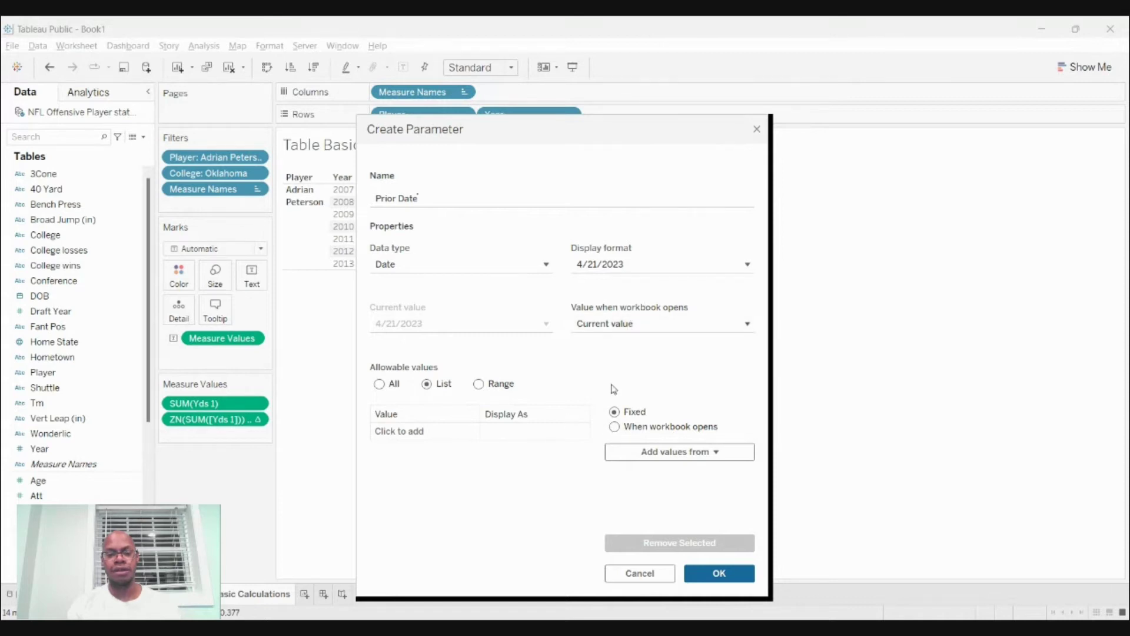
click(631, 458)
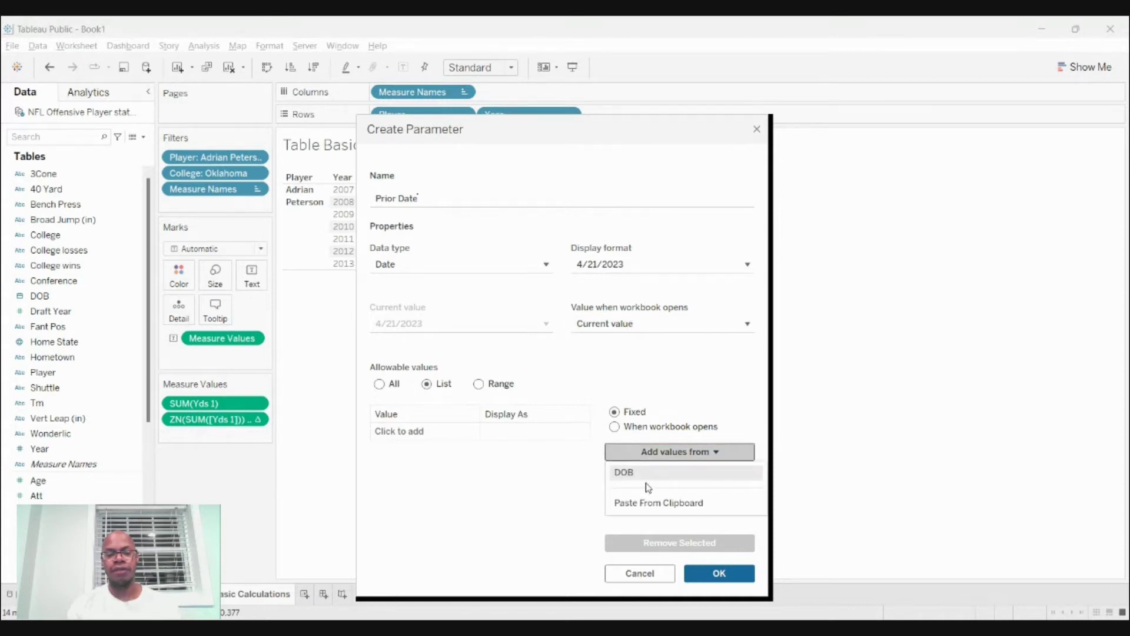
click(583, 470)
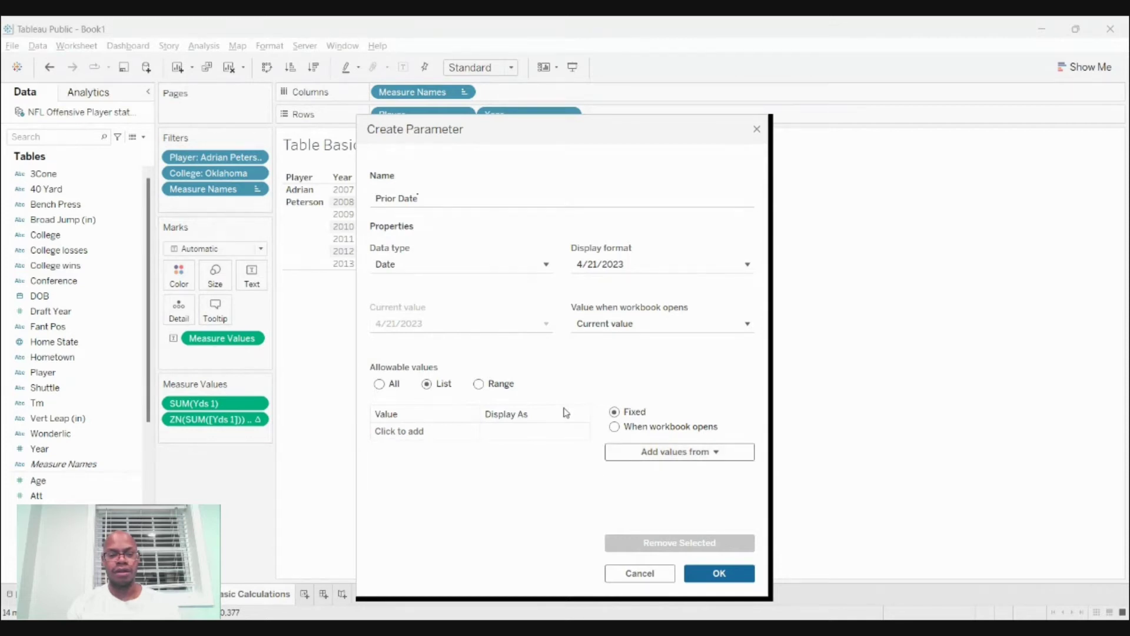
Switch the parameter's data type to Integer, fill its list with values from the Year field, and create it
click(517, 269)
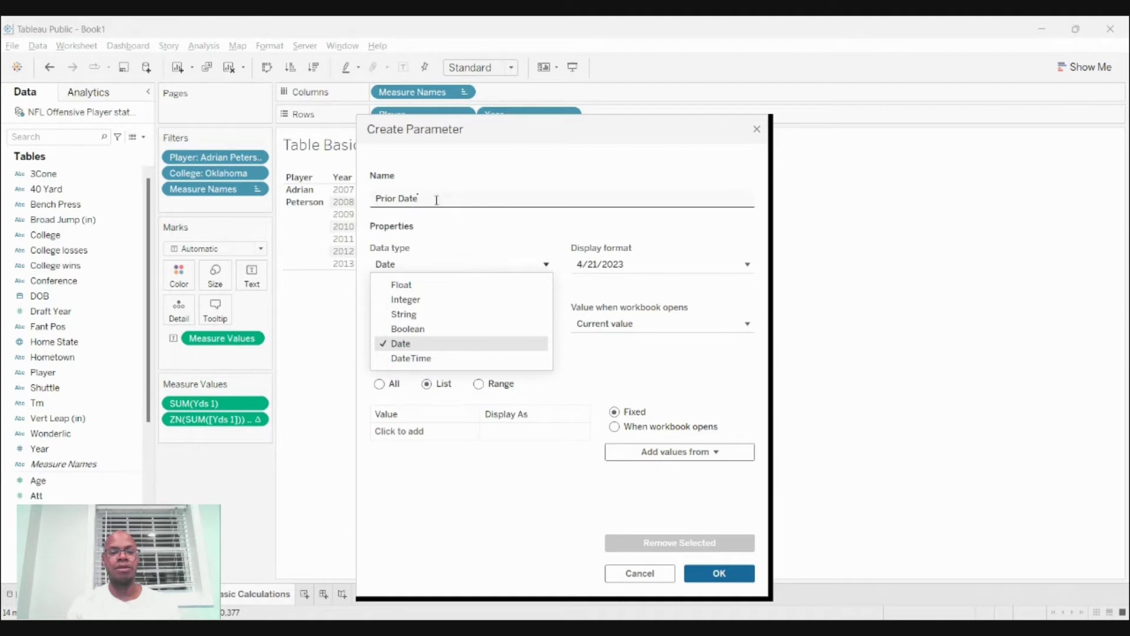
click(411, 303)
click(571, 328)
click(589, 398)
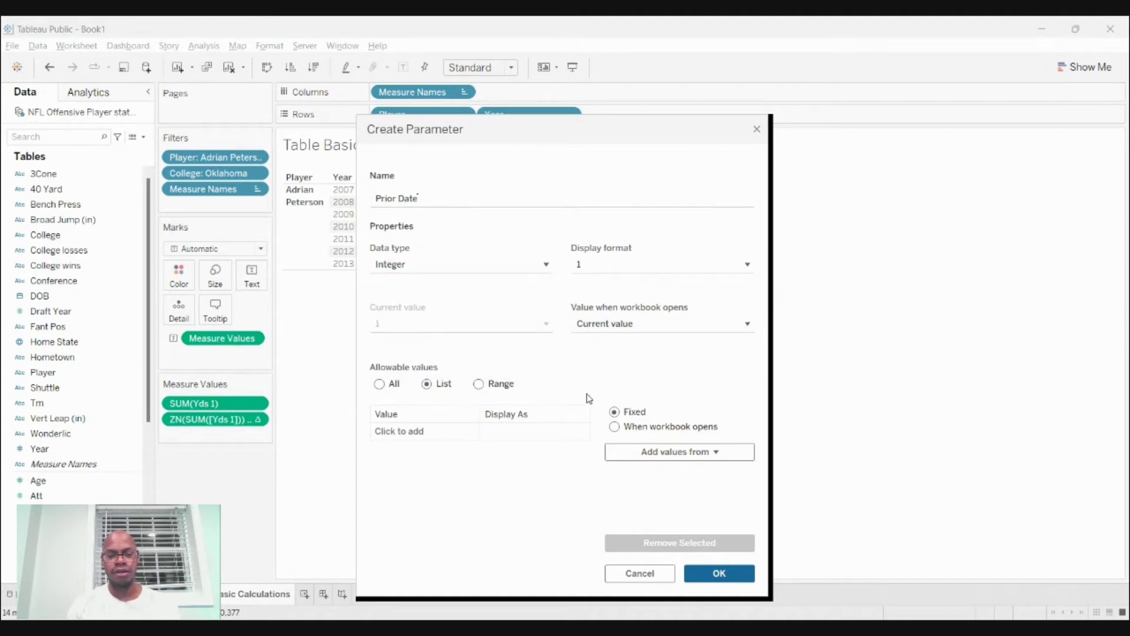
click(648, 452)
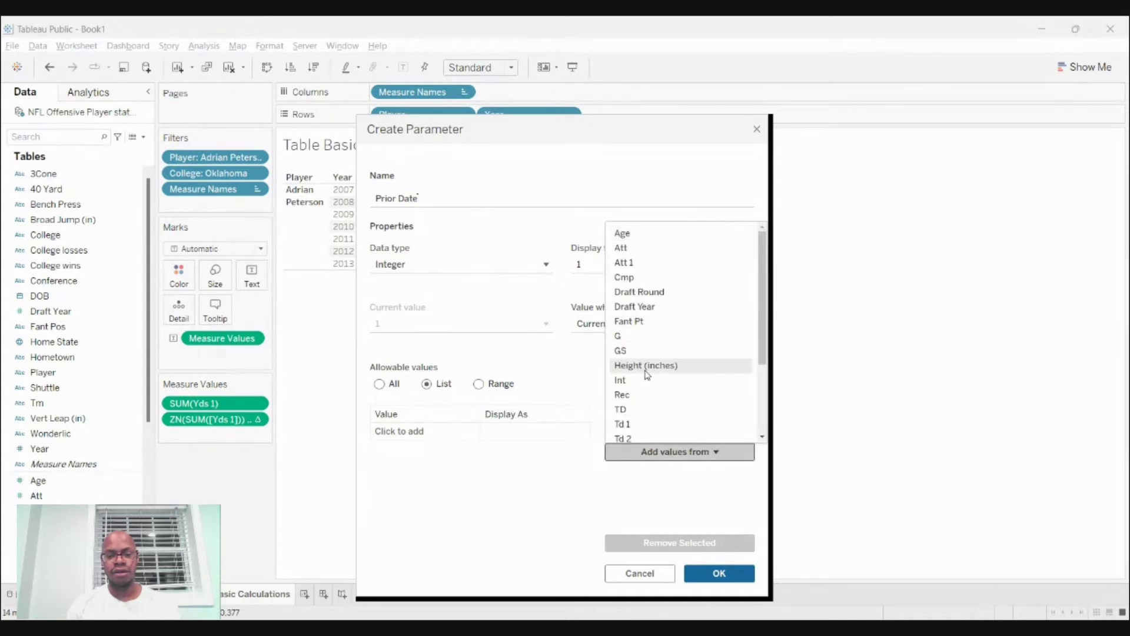
scroll(648, 374, down, 3)
click(633, 398)
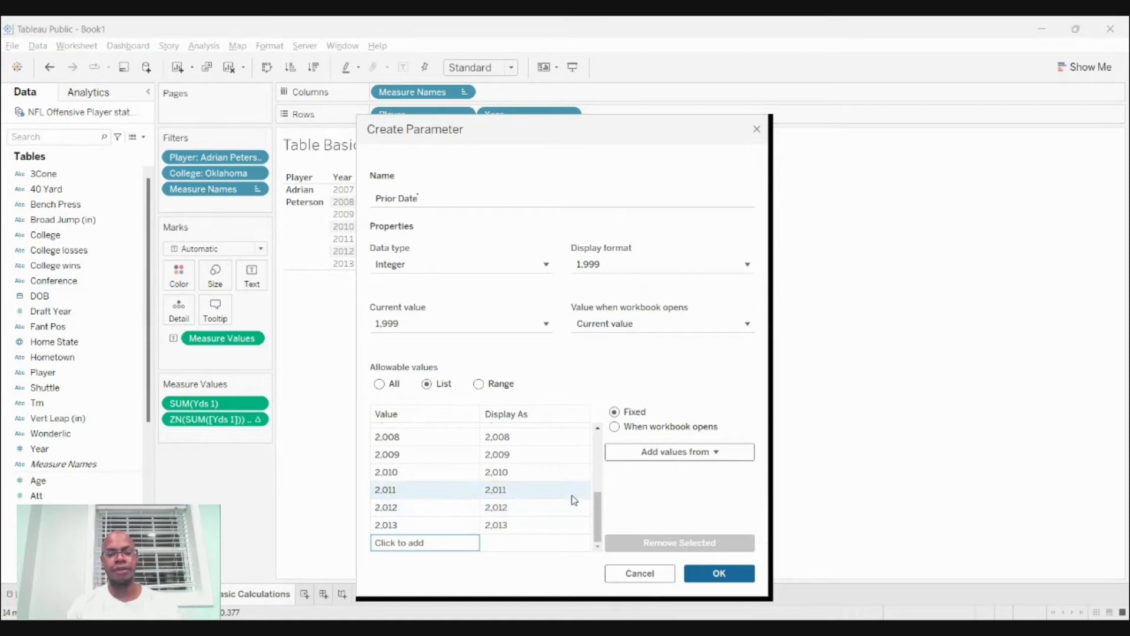
drag(596, 498, 602, 429)
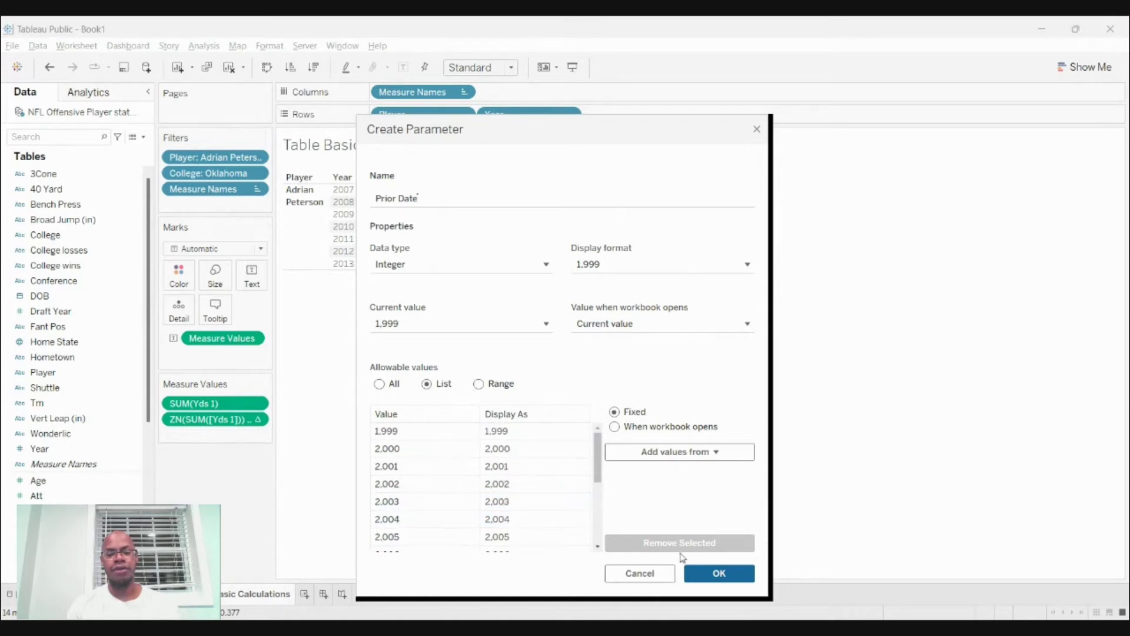
click(717, 573)
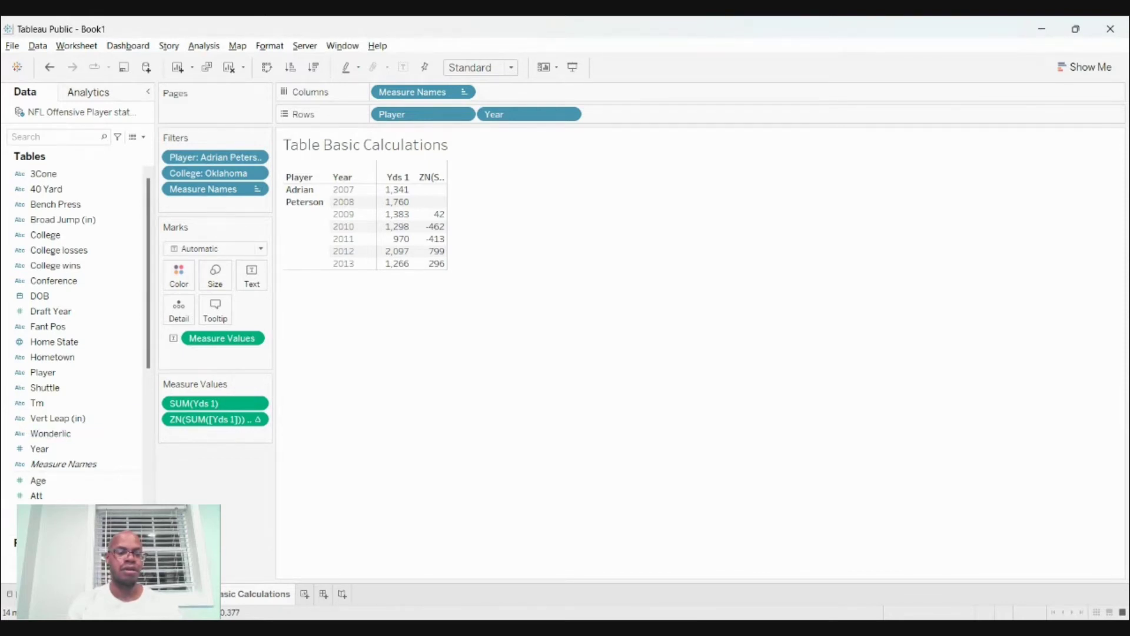
Rename the duplicated Prior Date parameter as Current Year
key(BackSpace)
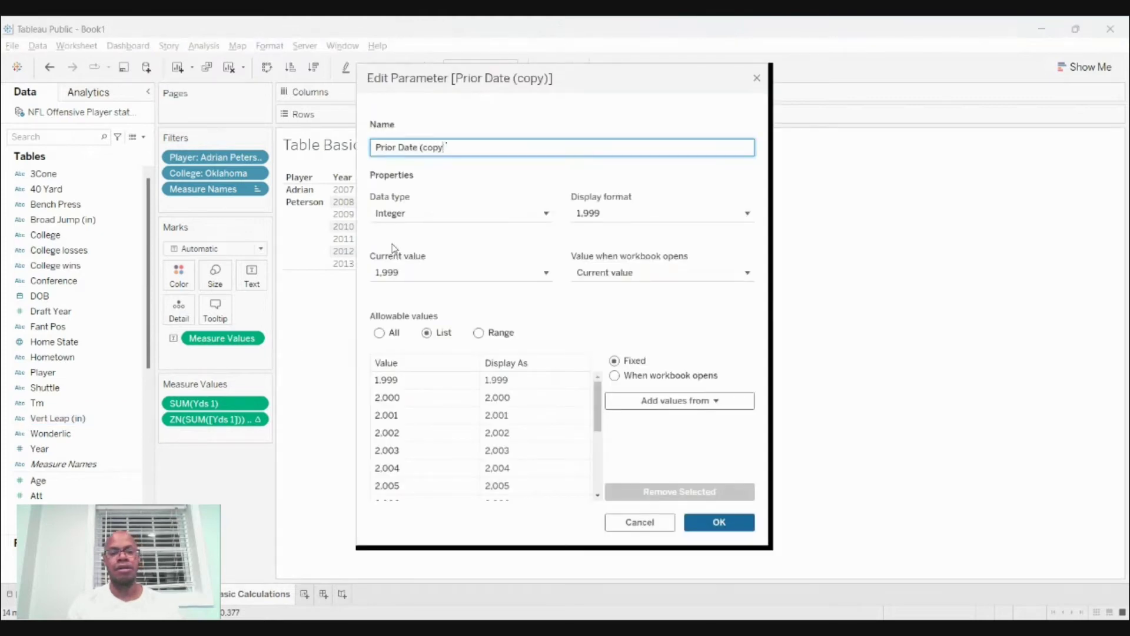
key(BackSpace)
key(BackSpace)
key(BackSpace)
key(BackSpace)
key(BackSpace)
key(BackSpace)
key(BackSpace)
key(BackSpace)
key(BackSpace)
key(BackSpace)
key(BackSpace)
key(BackSpace)
key(BackSpace)
key(BackSpace)
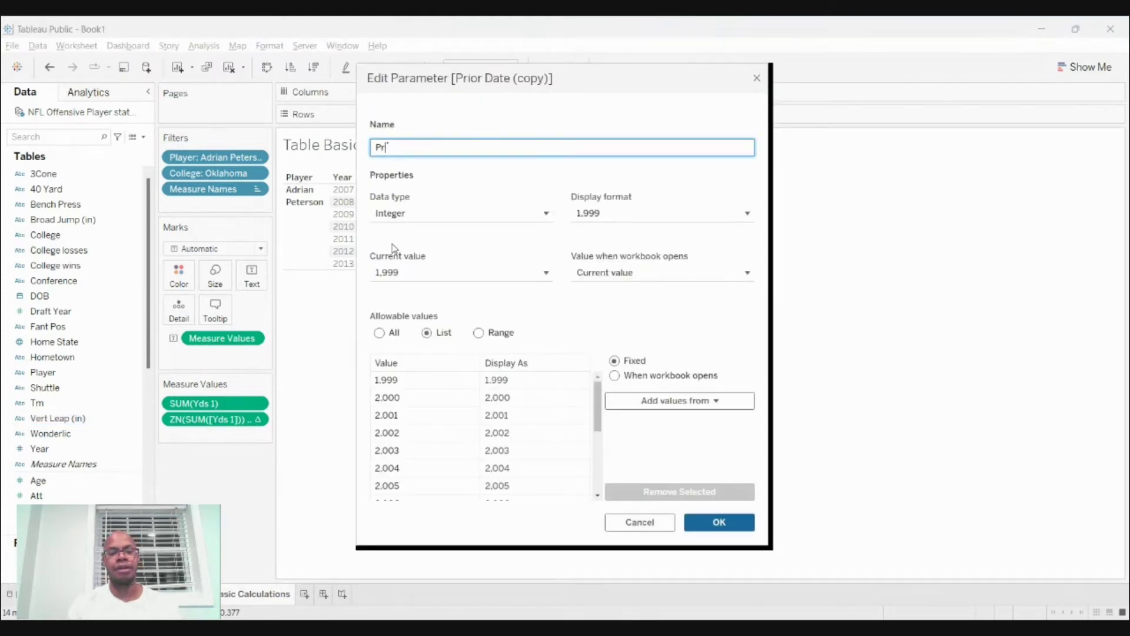
key(BackSpace)
key(BackSpace)
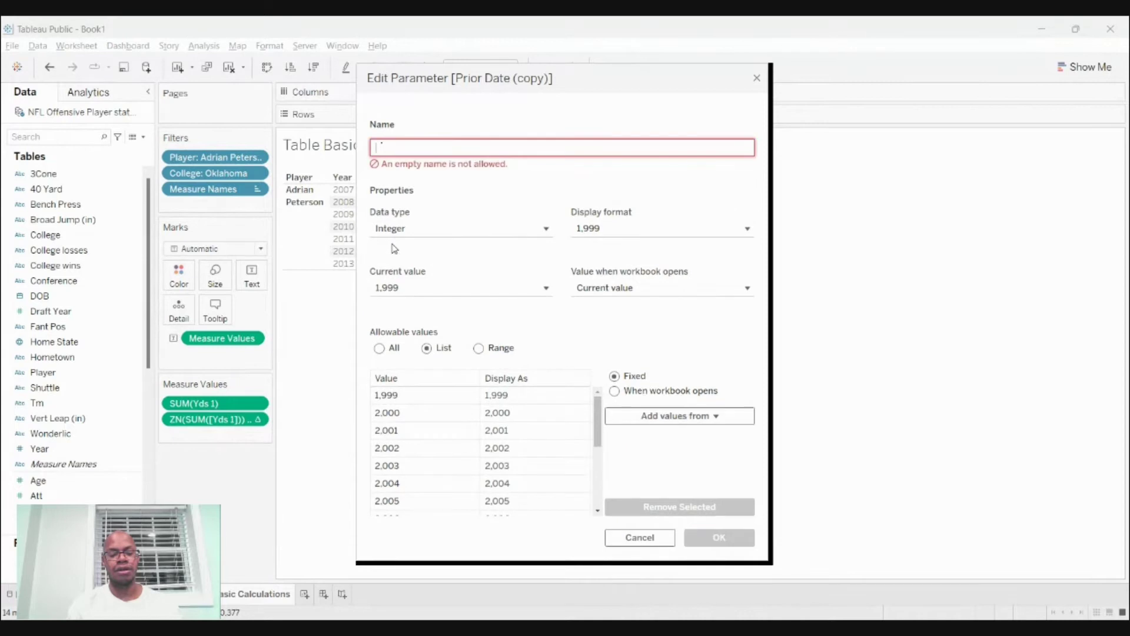
text(cU)
key(BackSpace)
key(BackSpace)
key(BackSpace)
text(urrent Year)
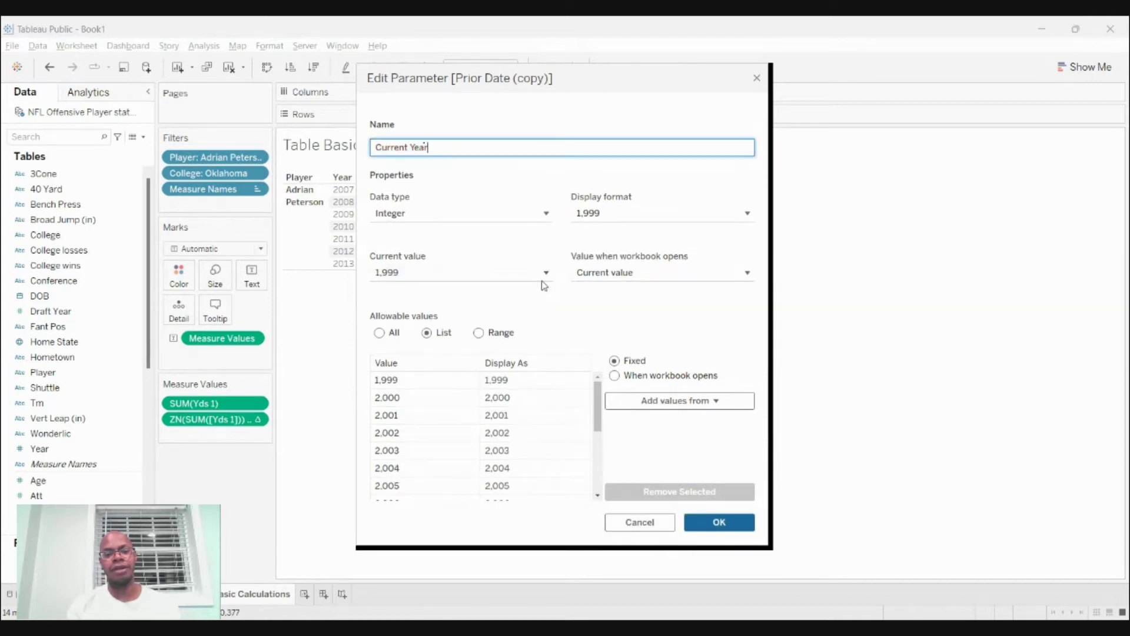
click(683, 522)
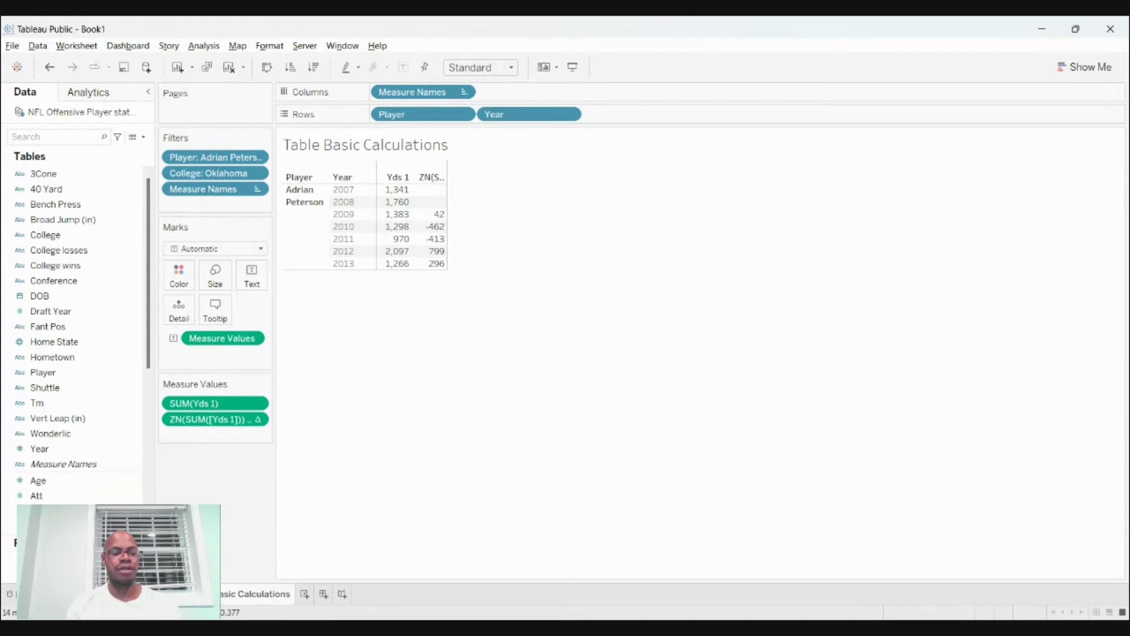
Rename the Prior Date parameter as Prior Year
double_click(71, 558)
click(433, 155)
key(BackSpace)
key(BackSpace)
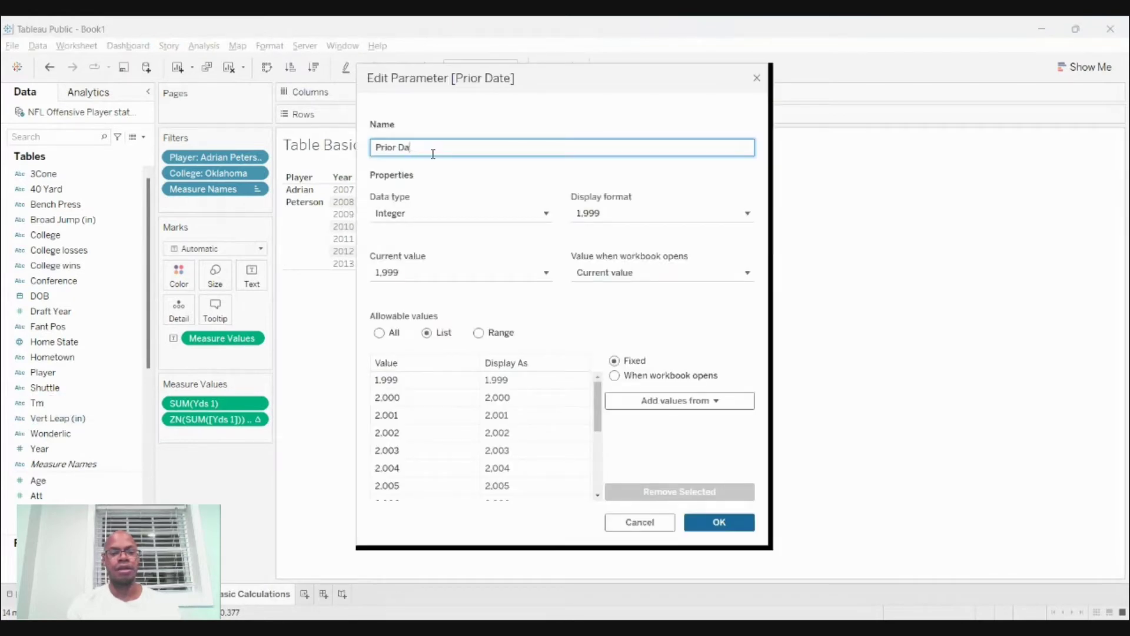
key(BackSpace)
key(BackSpace)
text(Year)
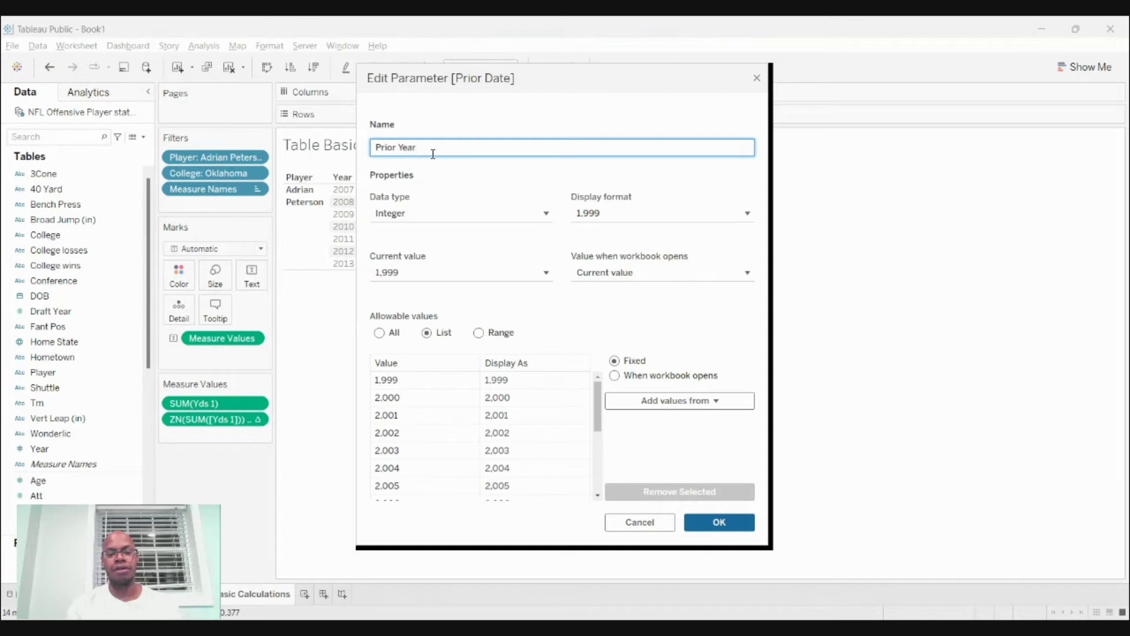
click(741, 524)
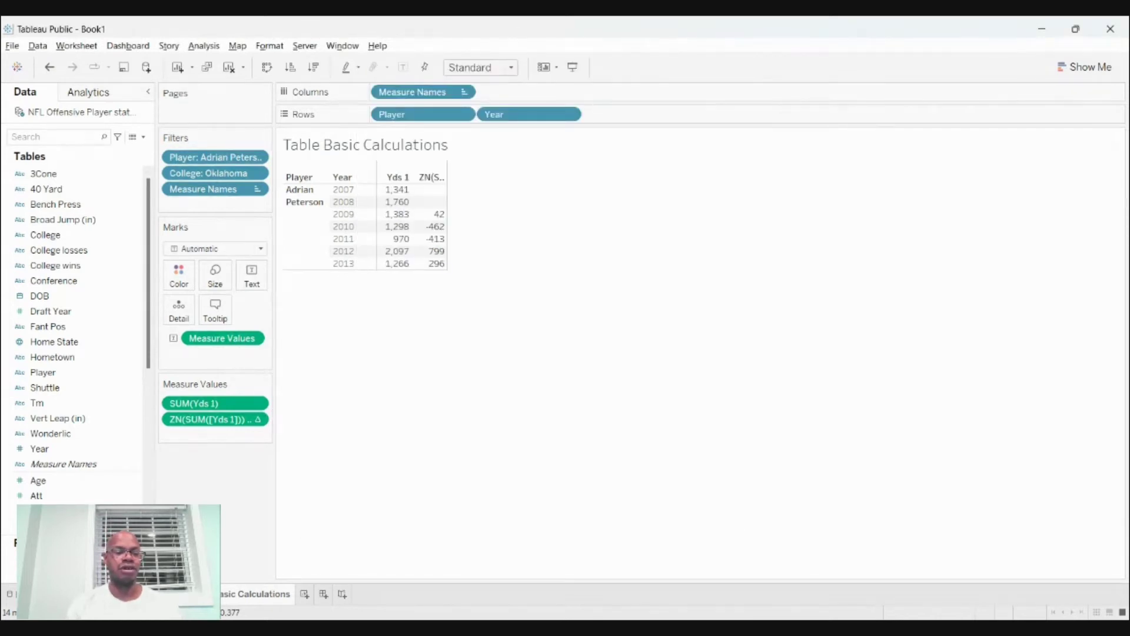
Show the Current Year and Prior Year parameter controls and set them to 2,013 and 2,011 respectively
click(133, 348)
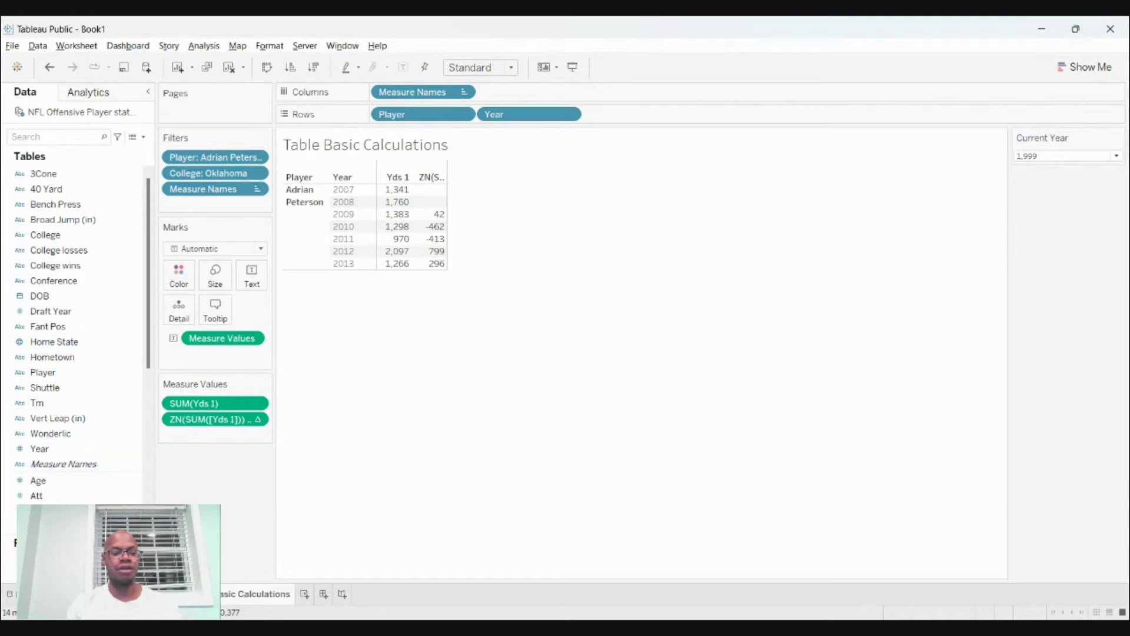
click(133, 372)
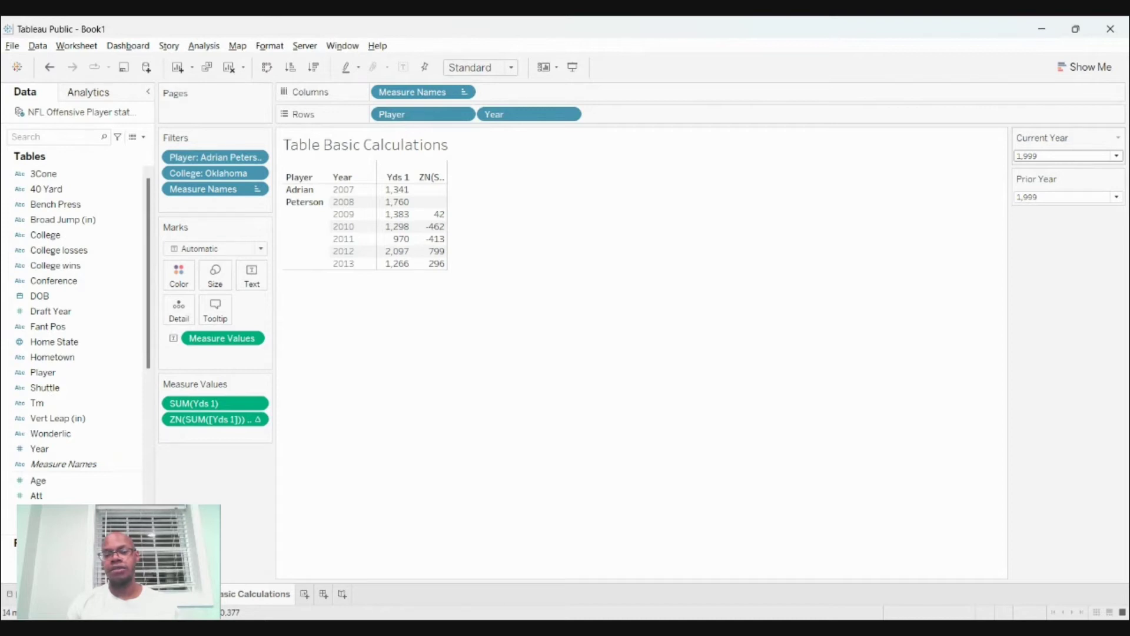
click(1051, 339)
click(1038, 198)
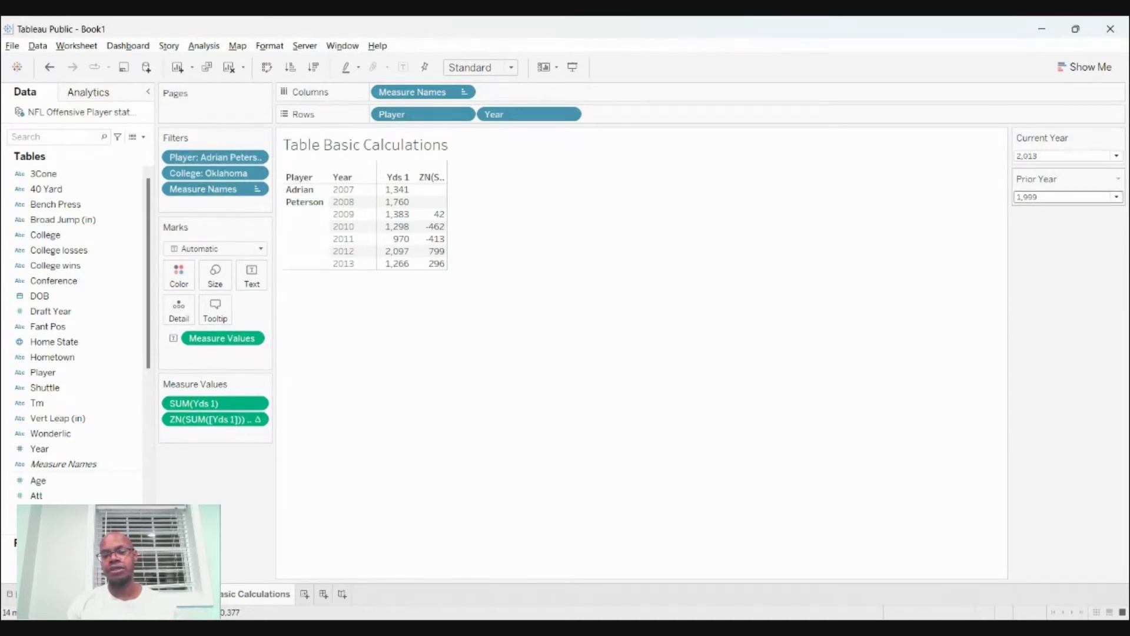
click(1045, 359)
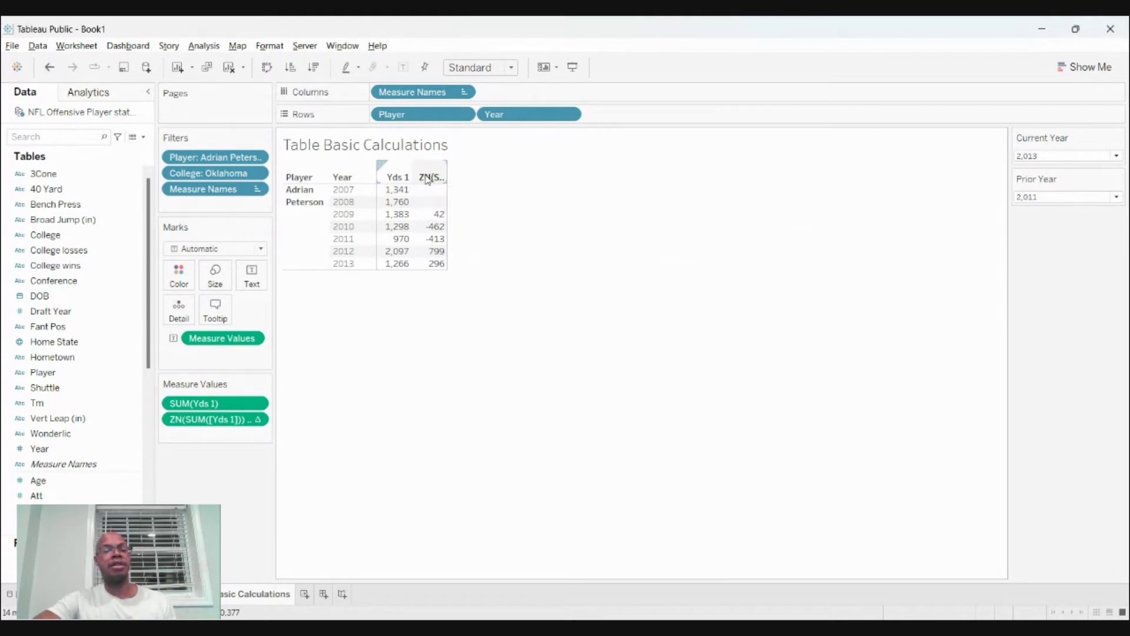
Create a new calculated field named Current Year Rushing Yards
mouse_move(389, 268)
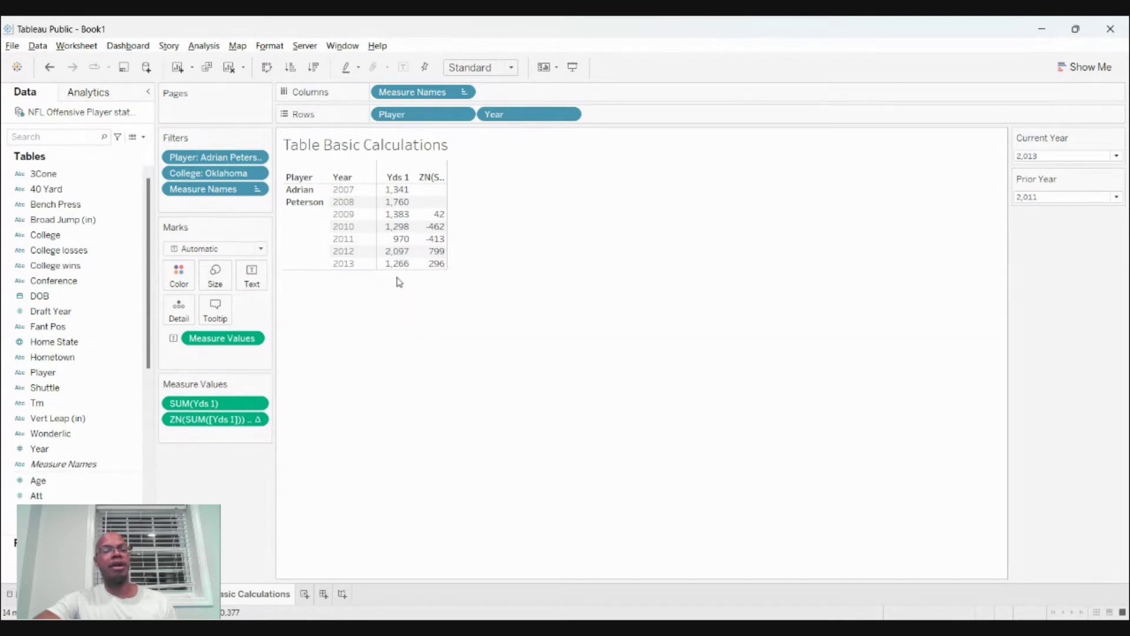
click(93, 137)
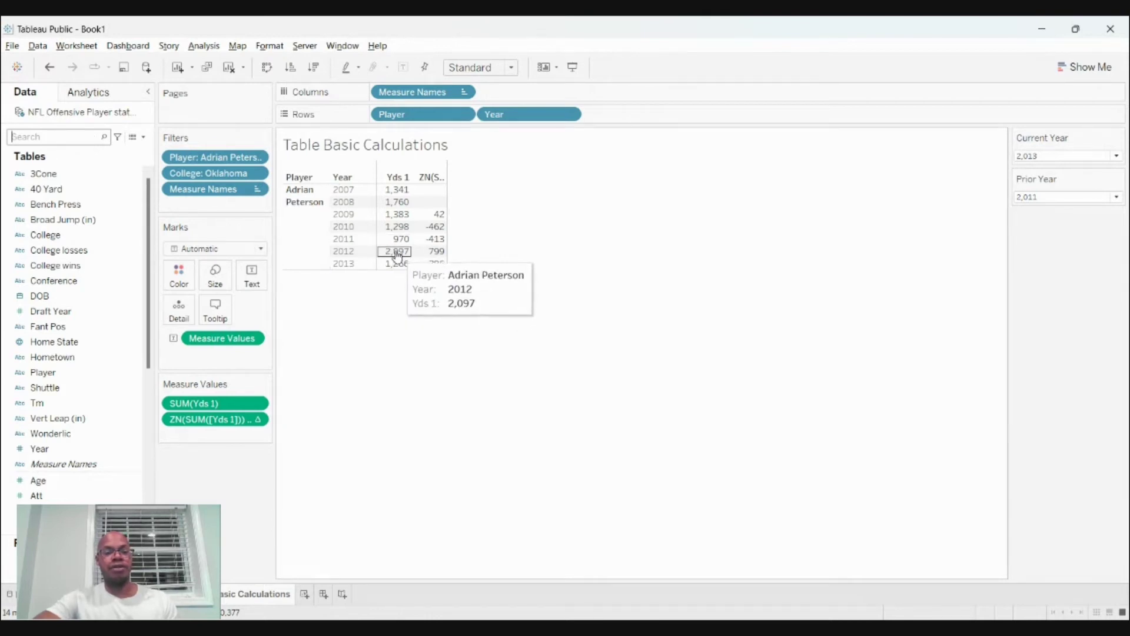
mouse_move(416, 256)
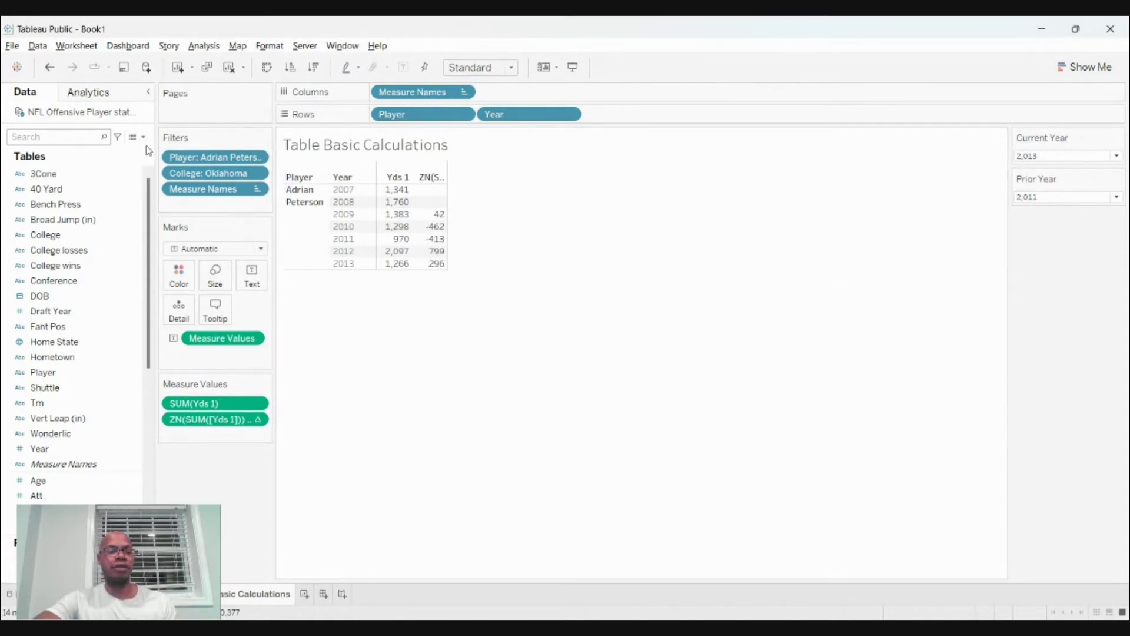
click(108, 144)
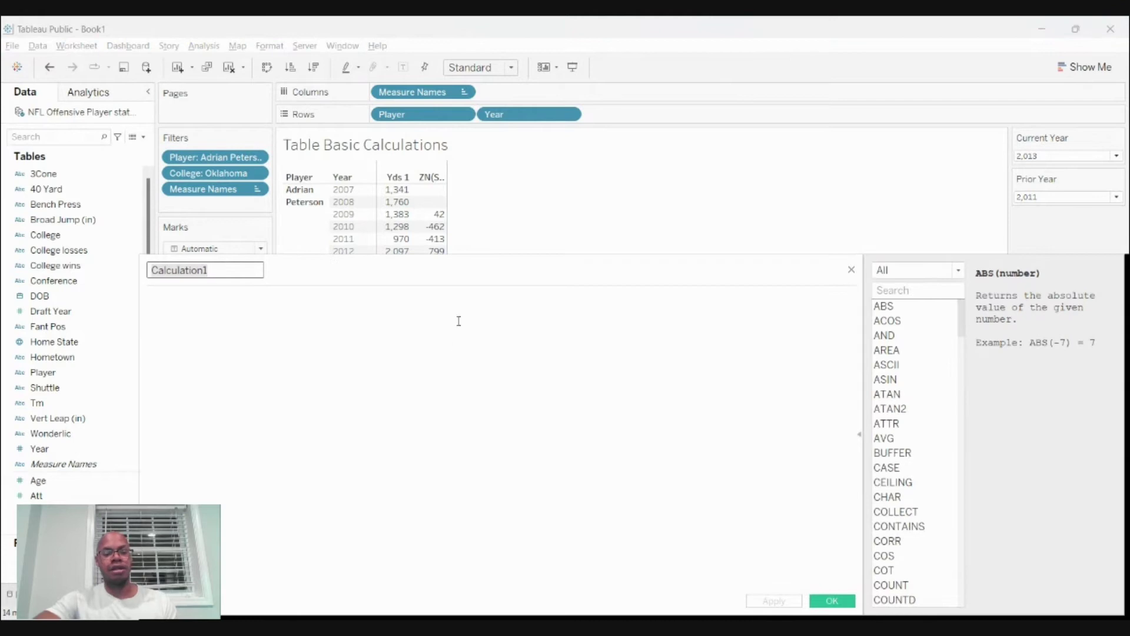
text(Curre)
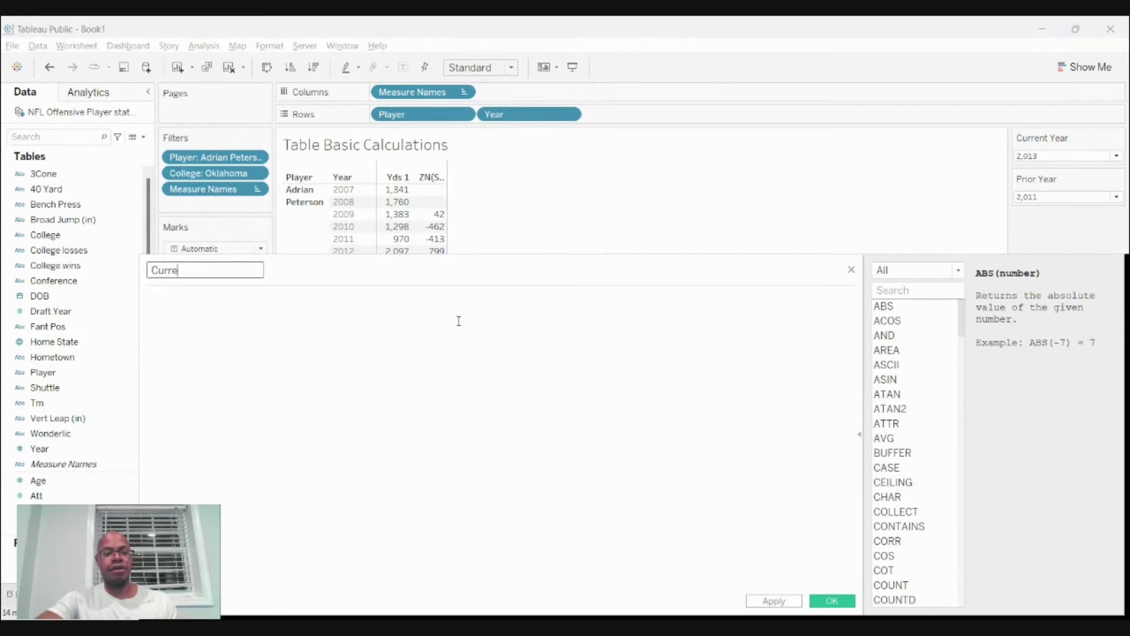
text(nt Year Rushing Yard)
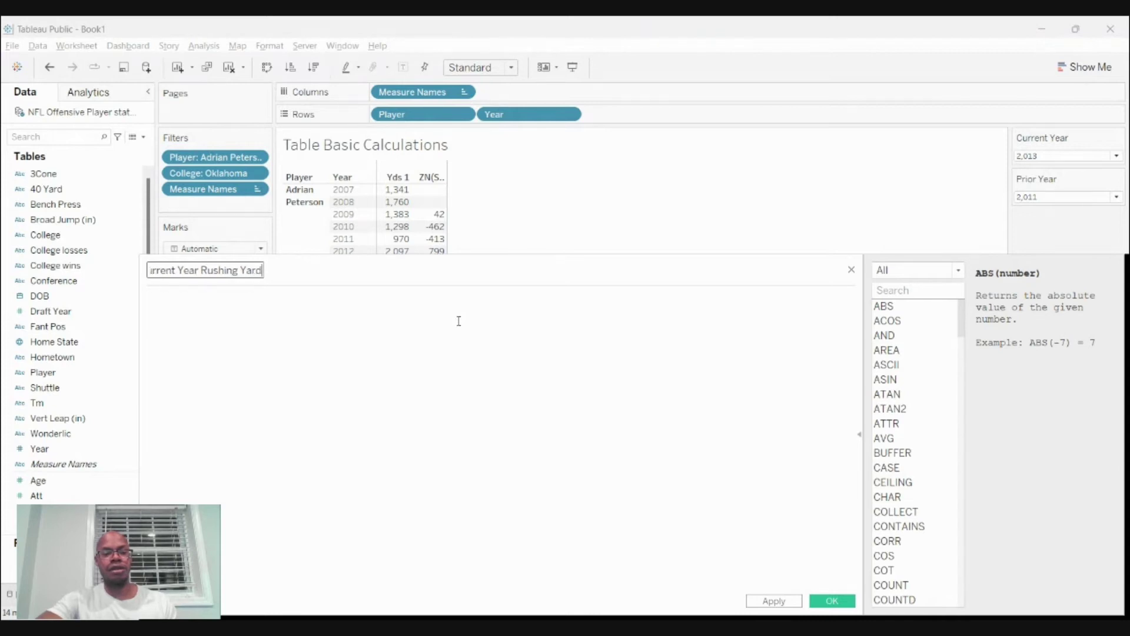
text(s)
key(Tab)
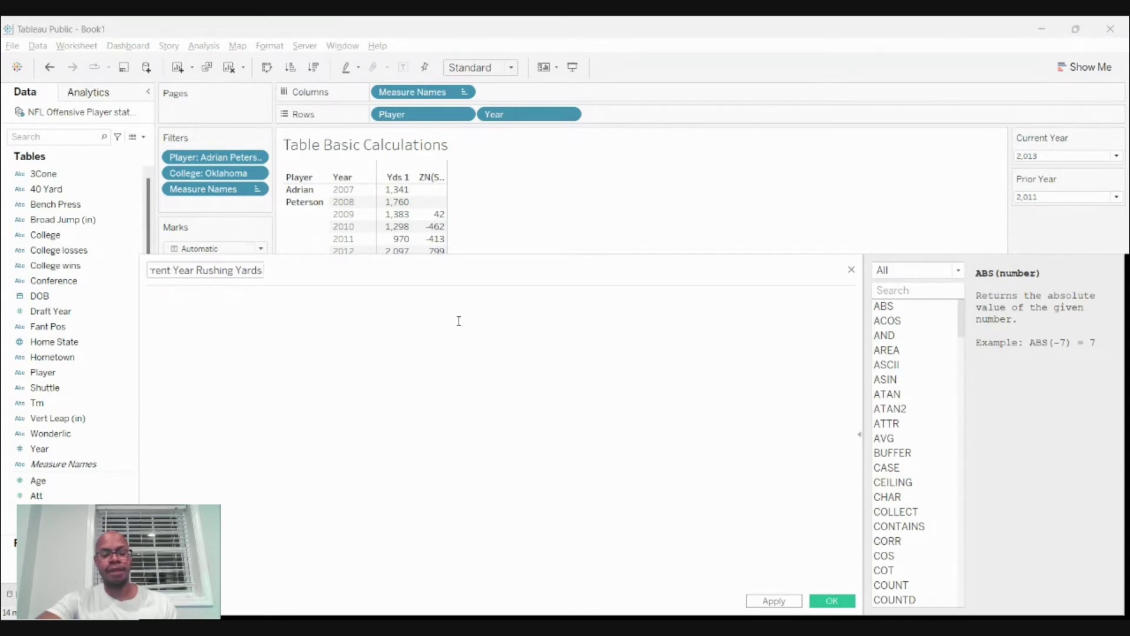
Begin the formula with the condition if [Year] = [Current Year] Then
text(if )
text(tye)
key(BackSpace)
key(BackSpace)
text(yea)
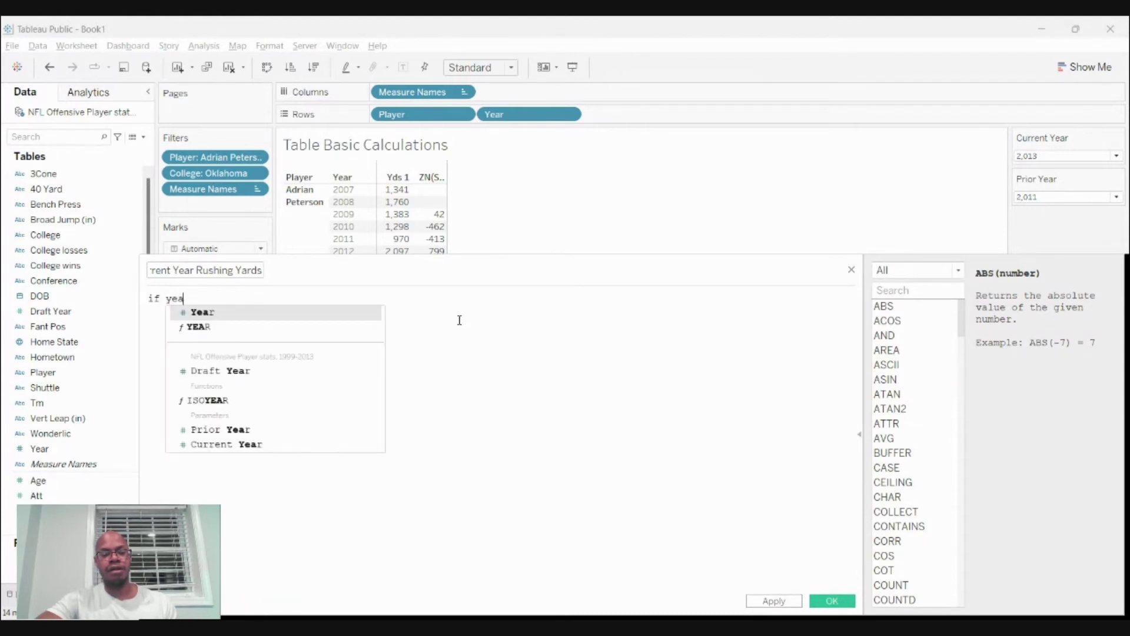
text(r)
key(BackSpace)
key(BackSpace)
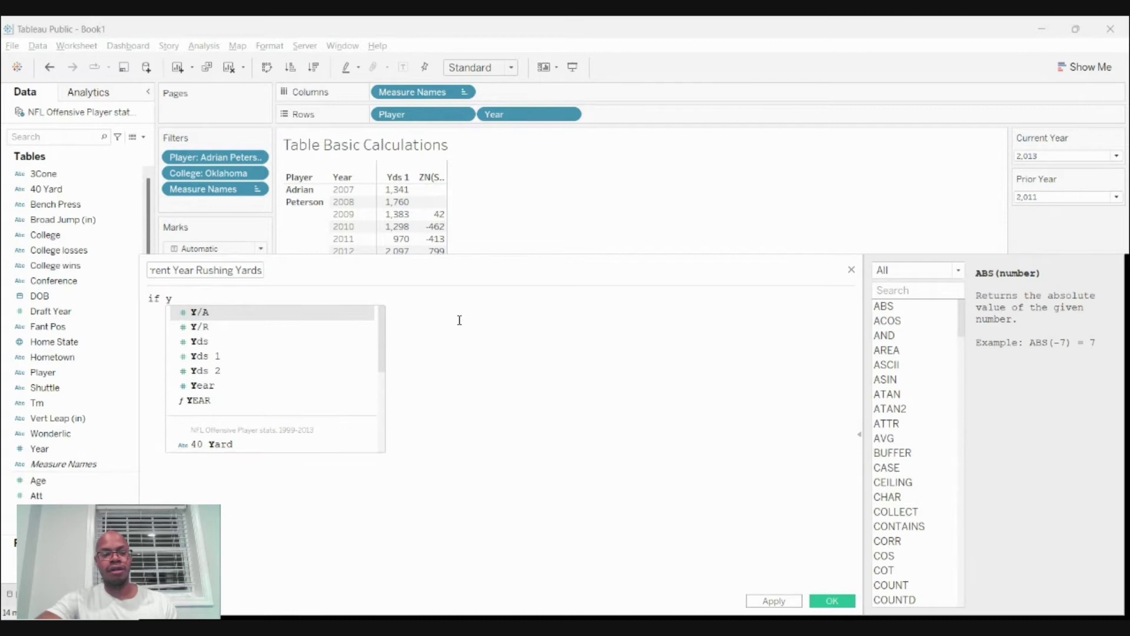
text(ea)
key(Return)
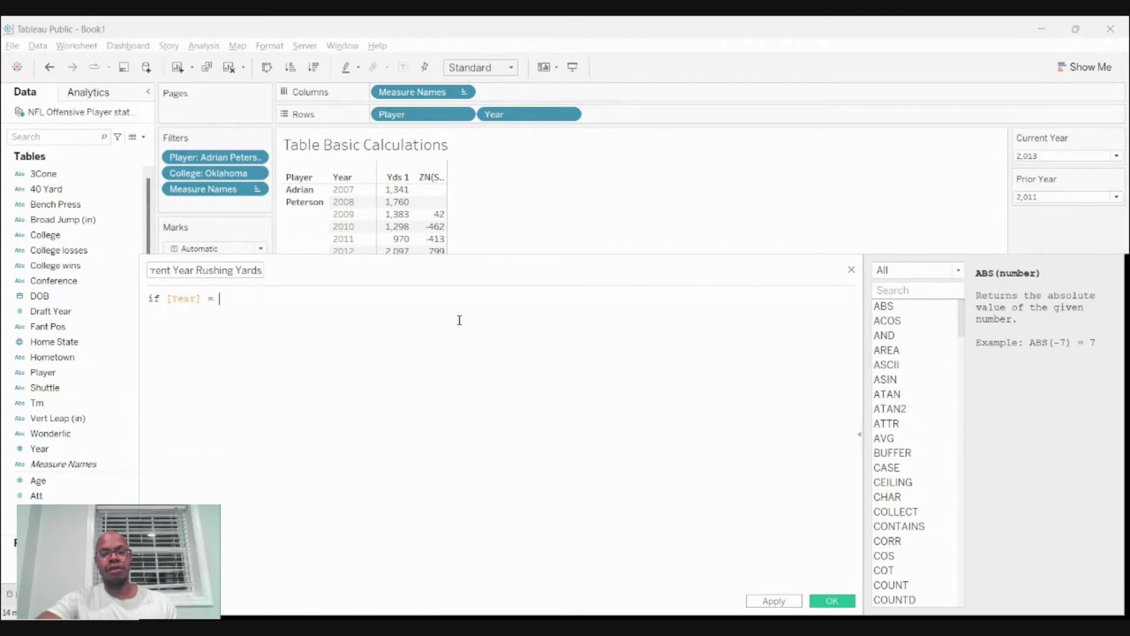
text(= [c)
key(Return)
text(Then)
key(Return)
key(Tab)
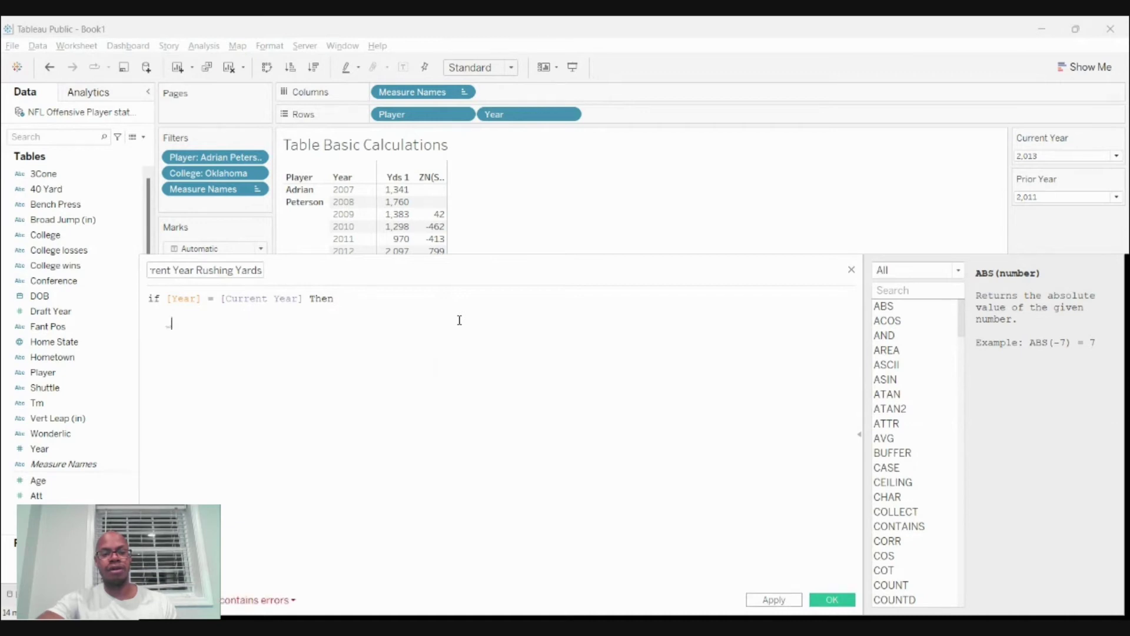
Have the condition return [Yds 1] and close the statement with End
text(Y)
key(Down)
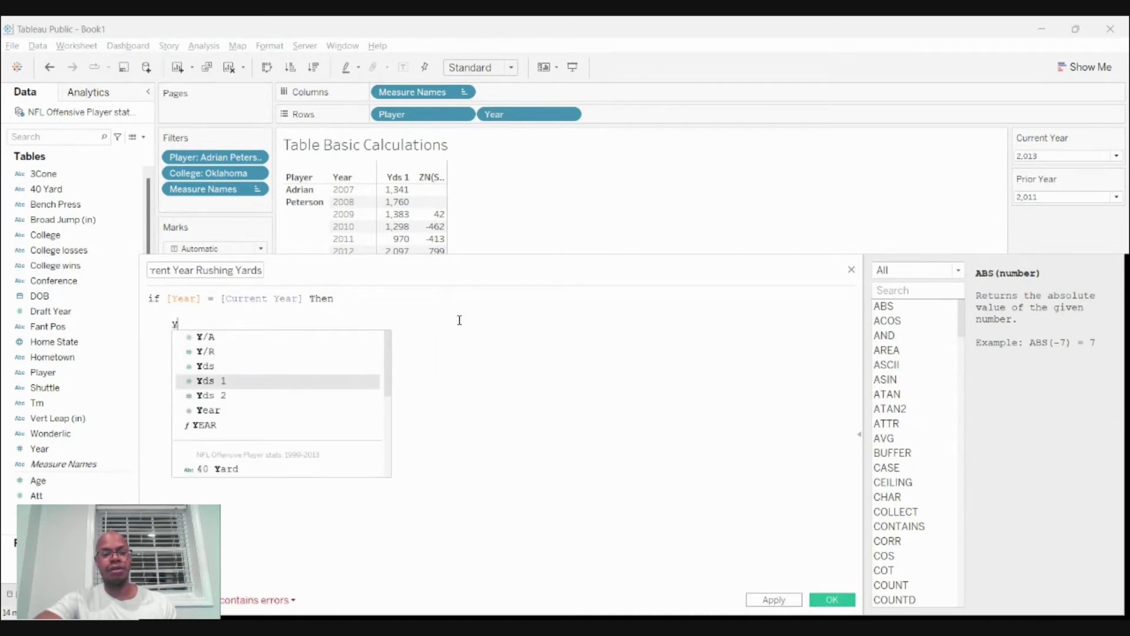
key(Return)
key(Return)
text(End)
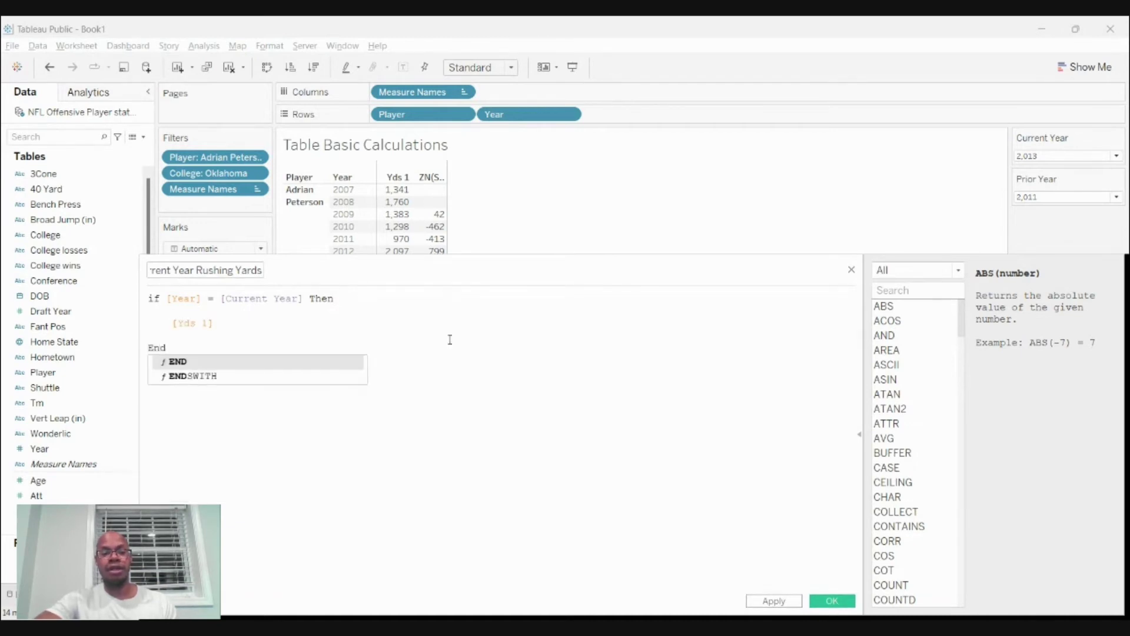
click(299, 333)
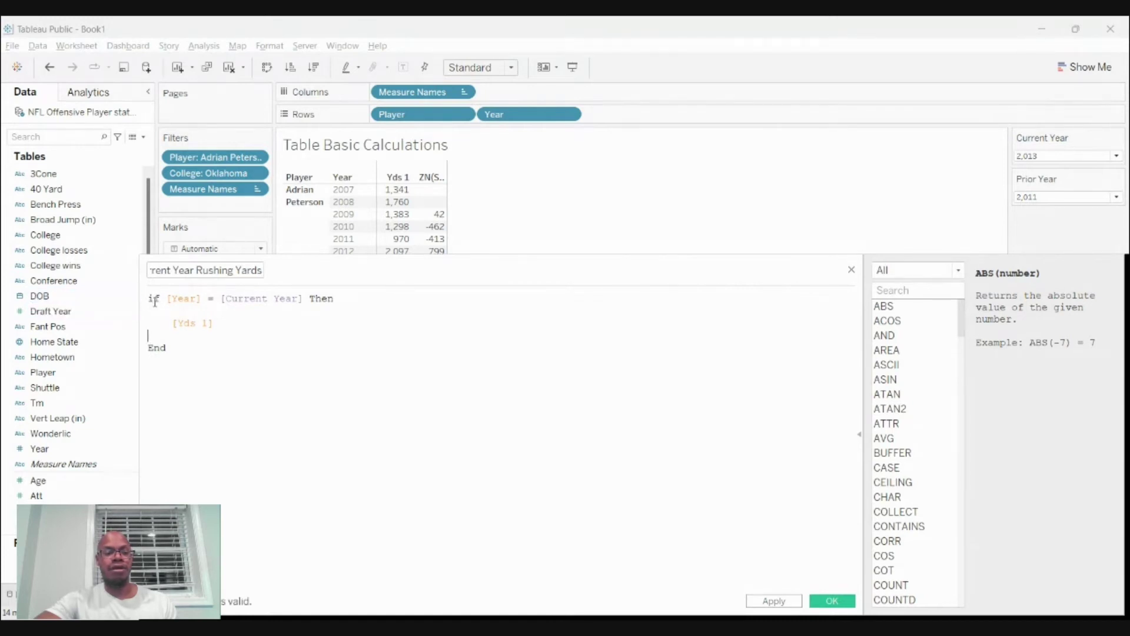
Wrap the whole if statement in the ZN function and save the calculated field
text(Zn)
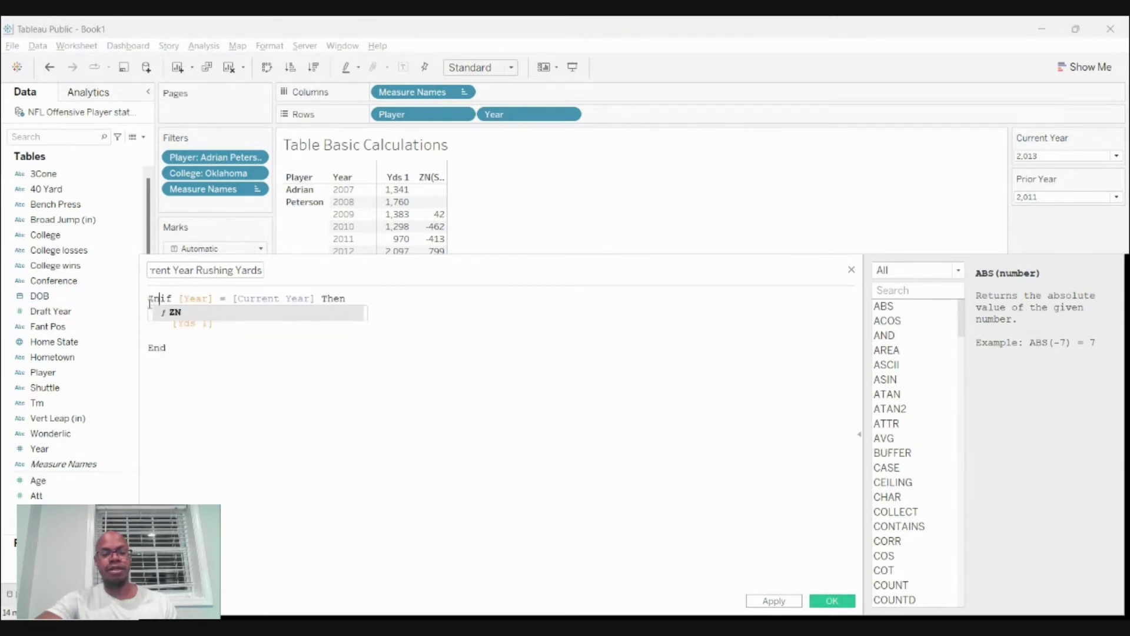
text(()
click(172, 348)
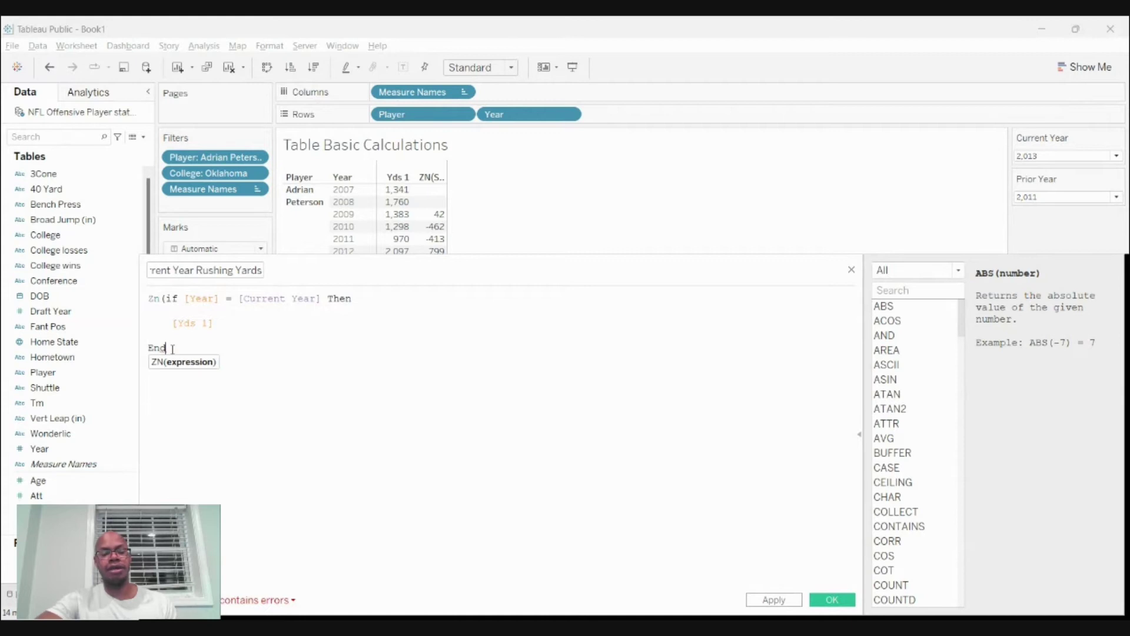
text())
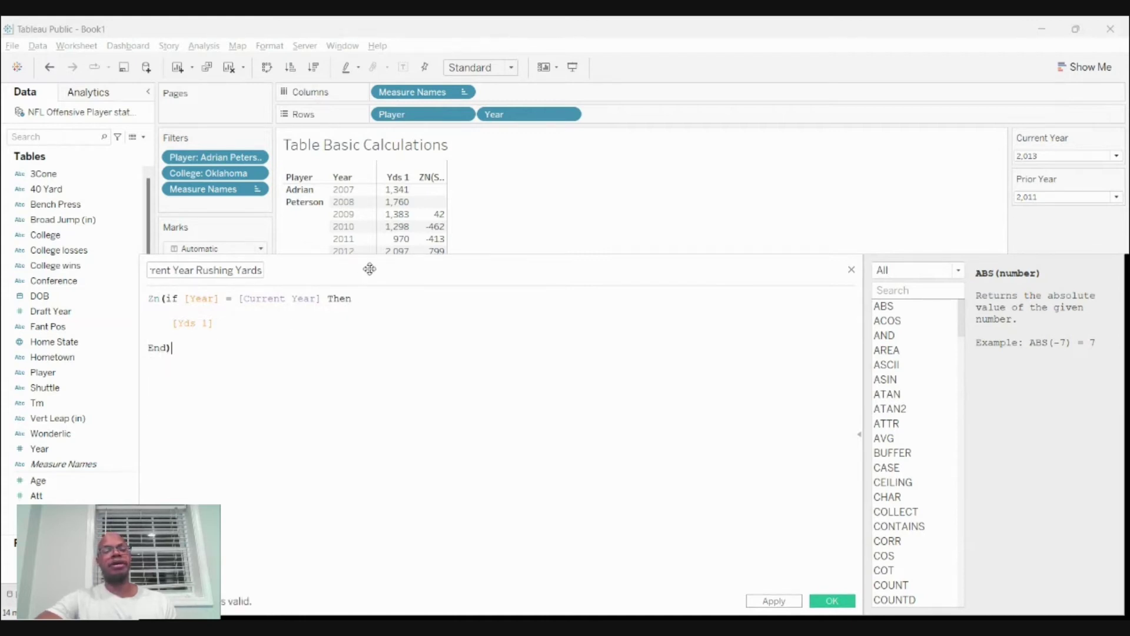
drag(370, 269, 416, 206)
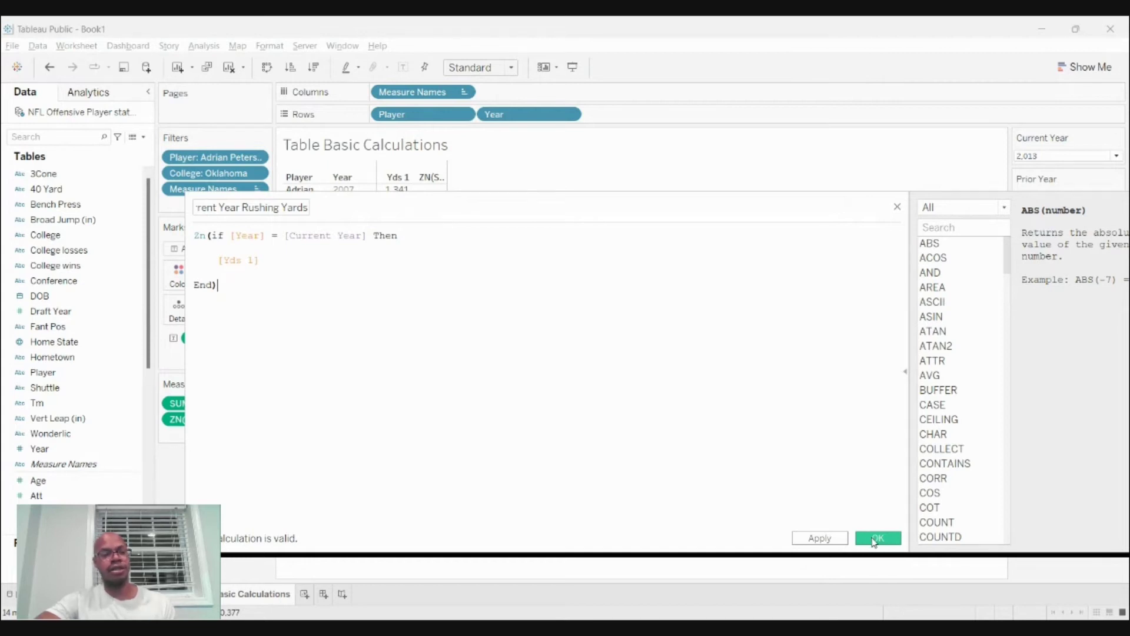
click(874, 538)
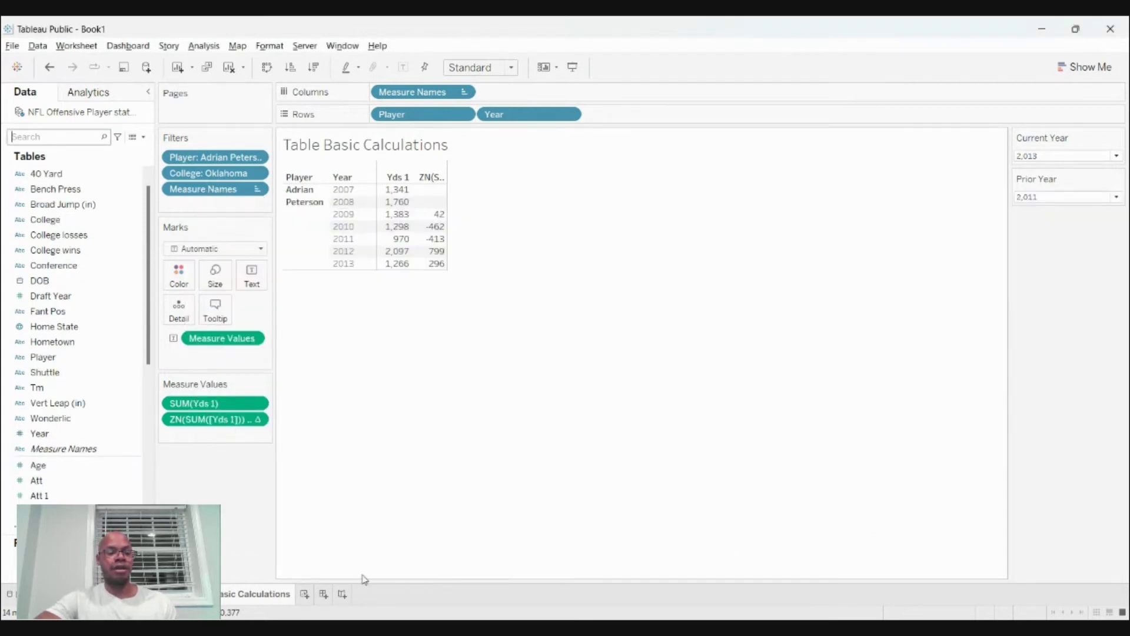
Add Current Year Rushing Yards to the table's measure values and set the Current Year parameter to 2,012
drag(82, 527, 245, 411)
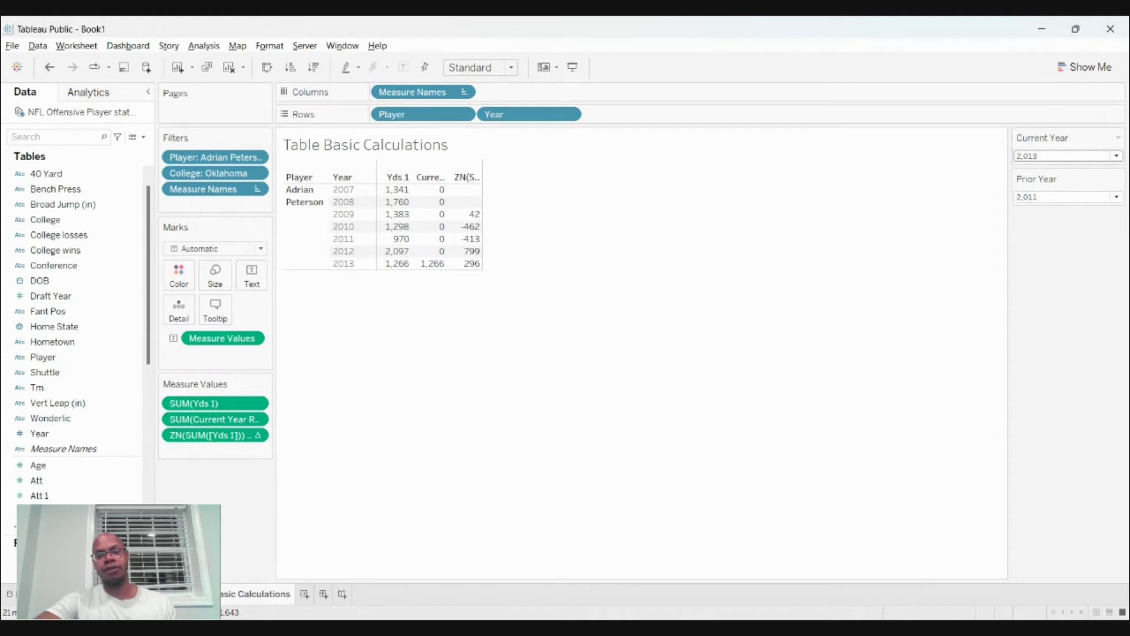
click(1050, 327)
mouse_move(425, 255)
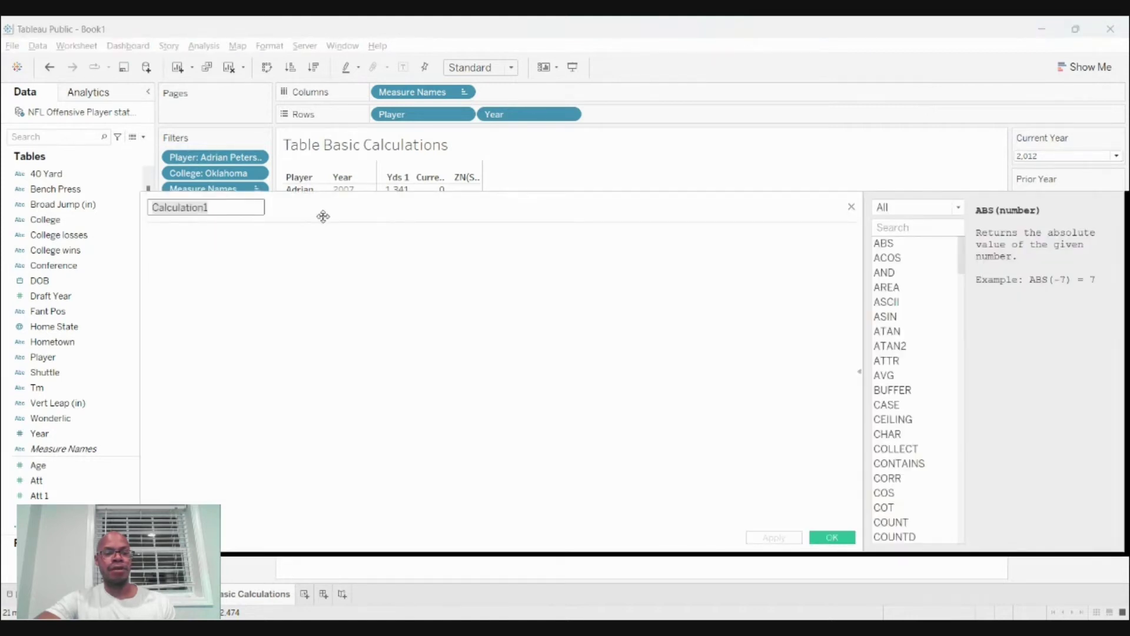
drag(323, 216, 373, 275)
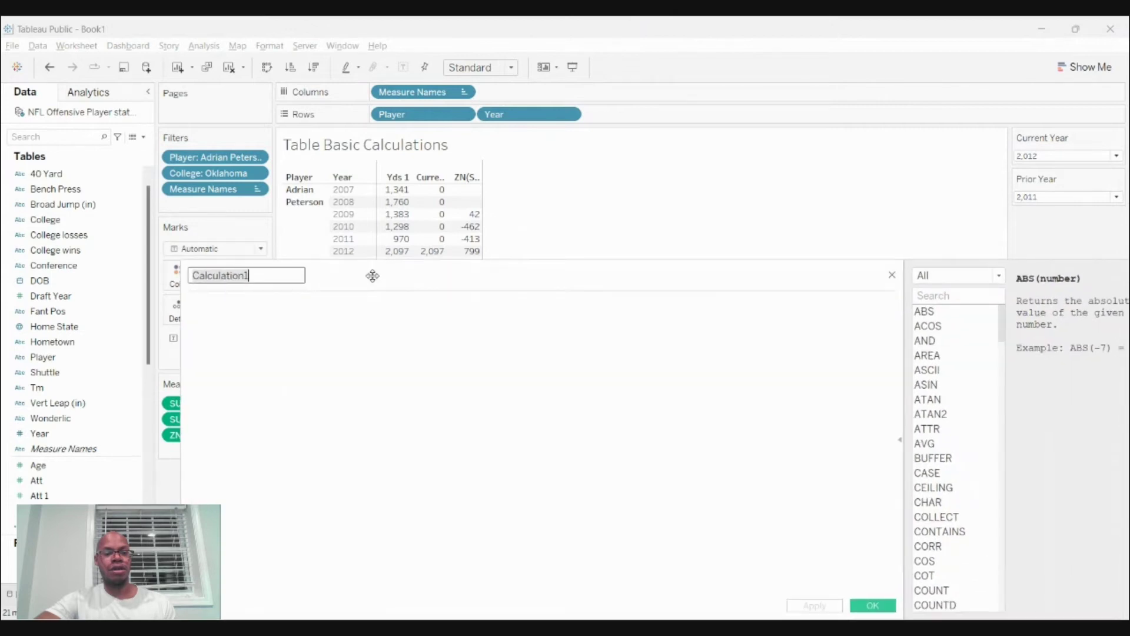
key(BackSpace)
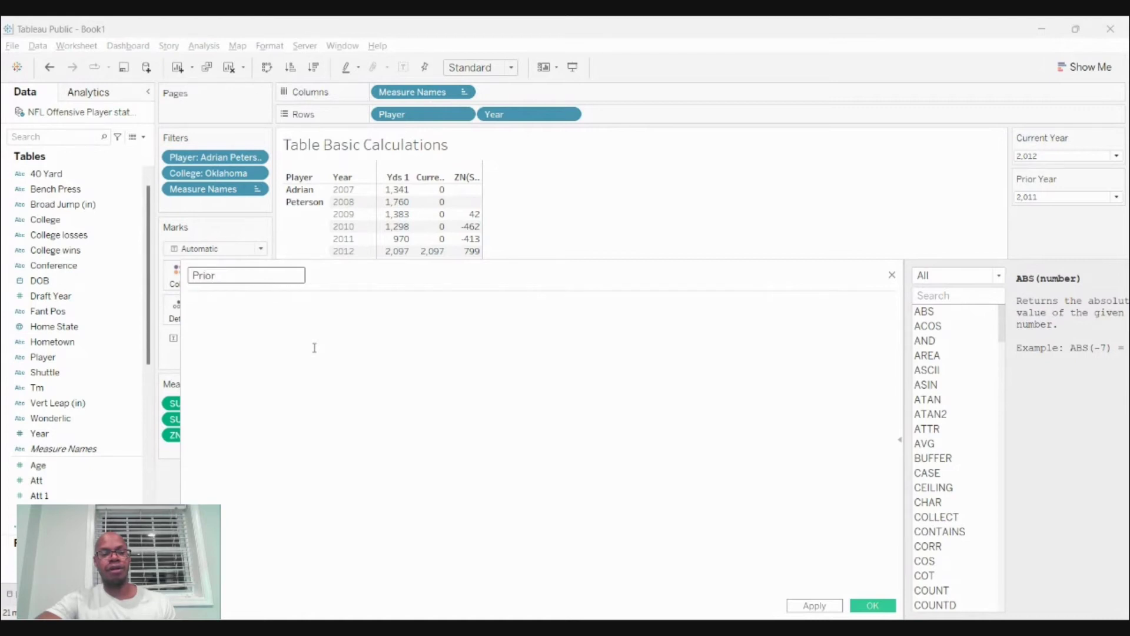
text(Year)
click(892, 275)
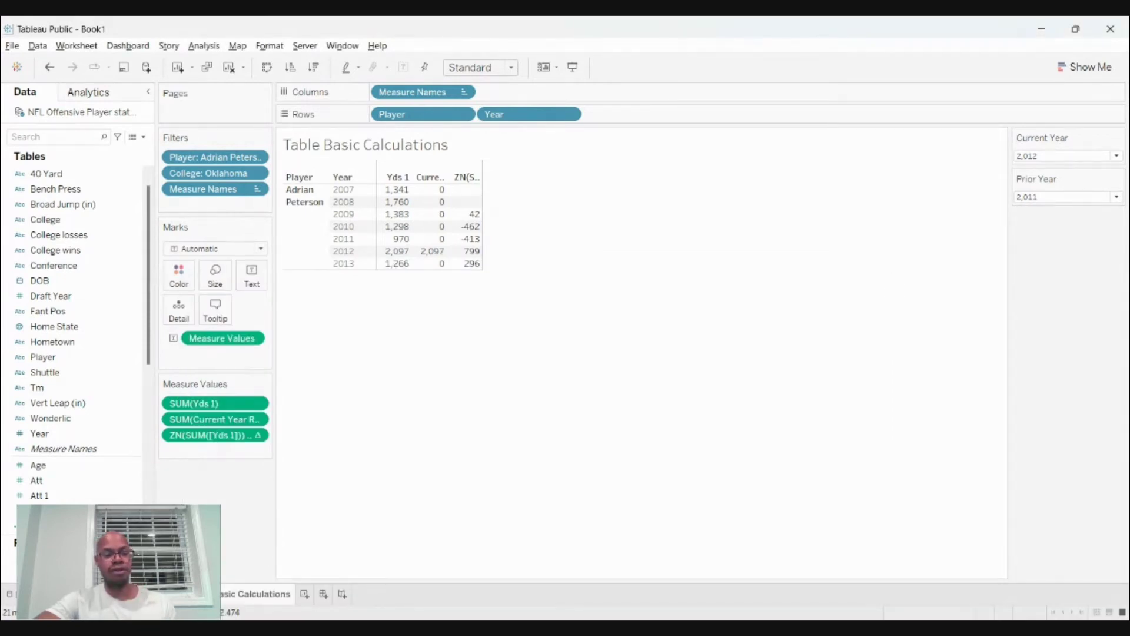
click(50, 68)
Duplicate the Current Year Rushing Yards calculated field
scroll(80, 373, down, 1)
scroll(80, 373, down, 1)
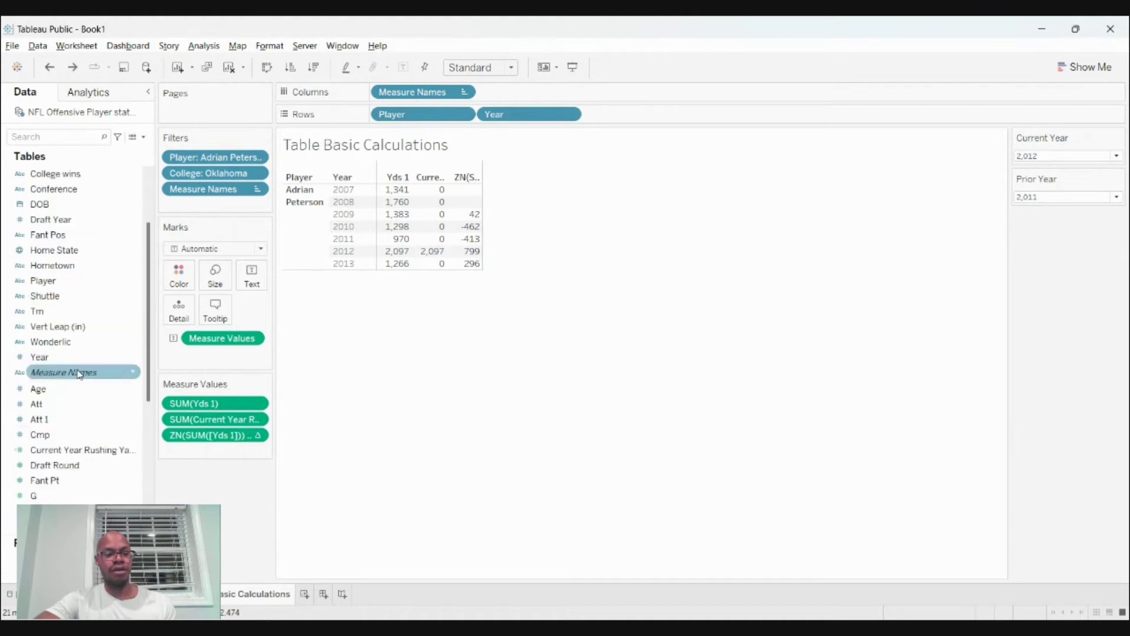
click(67, 456)
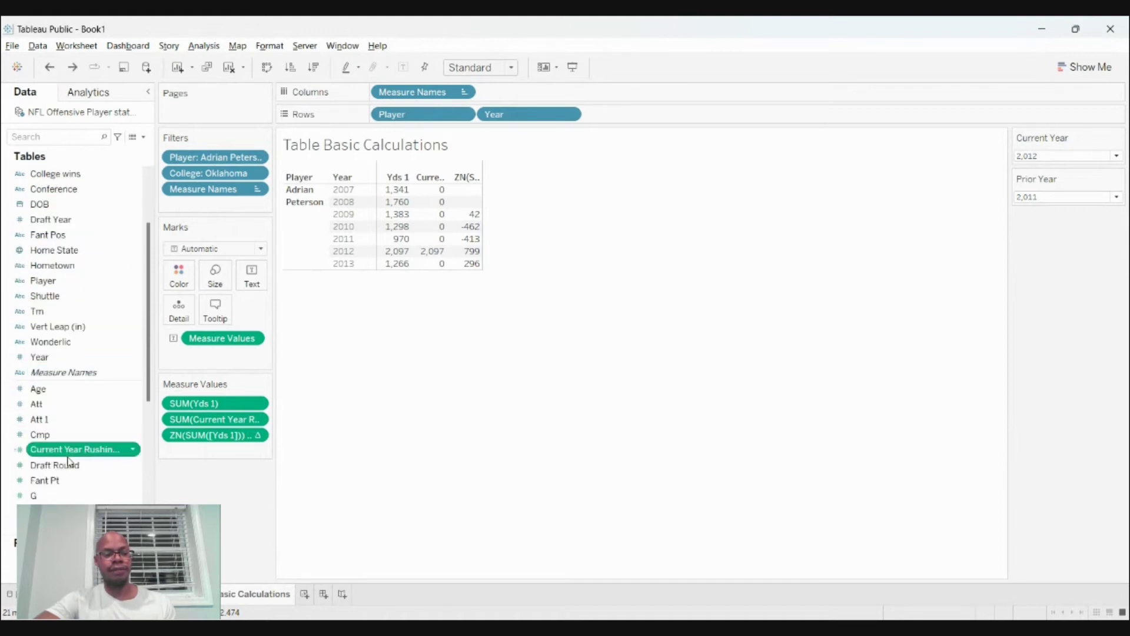
key(ctrl+v)
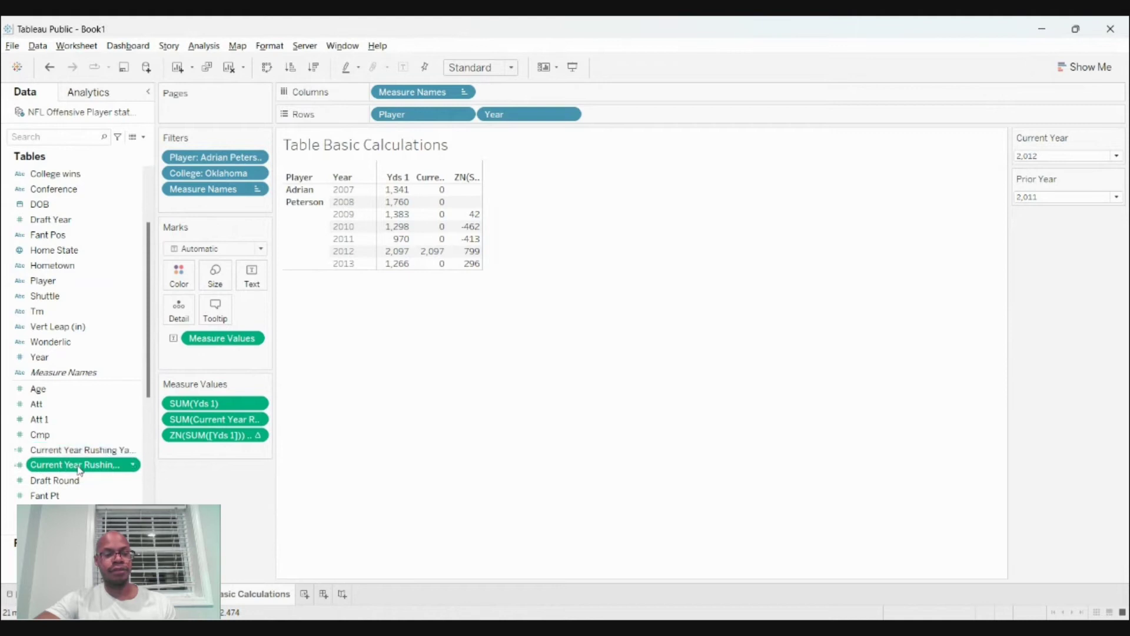
Edit the copied field's formula so that [Year] is compared with [Prior Year] instead of [Current Year]
click(119, 242)
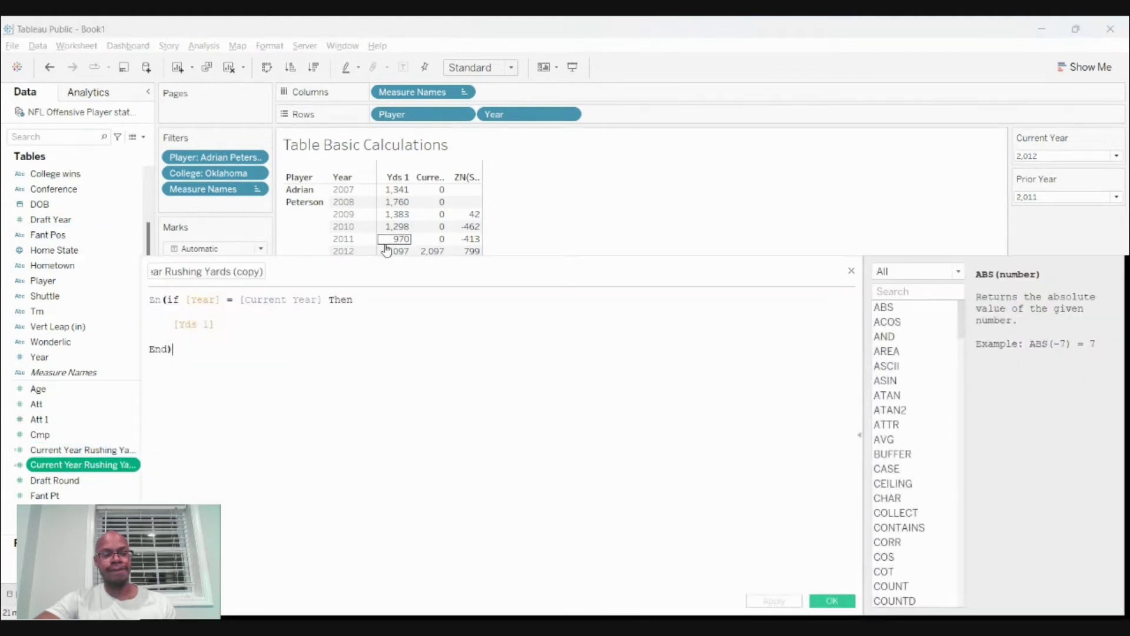
click(287, 301)
key(BackSpace)
key(BackSpace)
key(BackSpace)
key(BackSpace)
key(BackSpace)
key(BackSpace)
key(BackSpace)
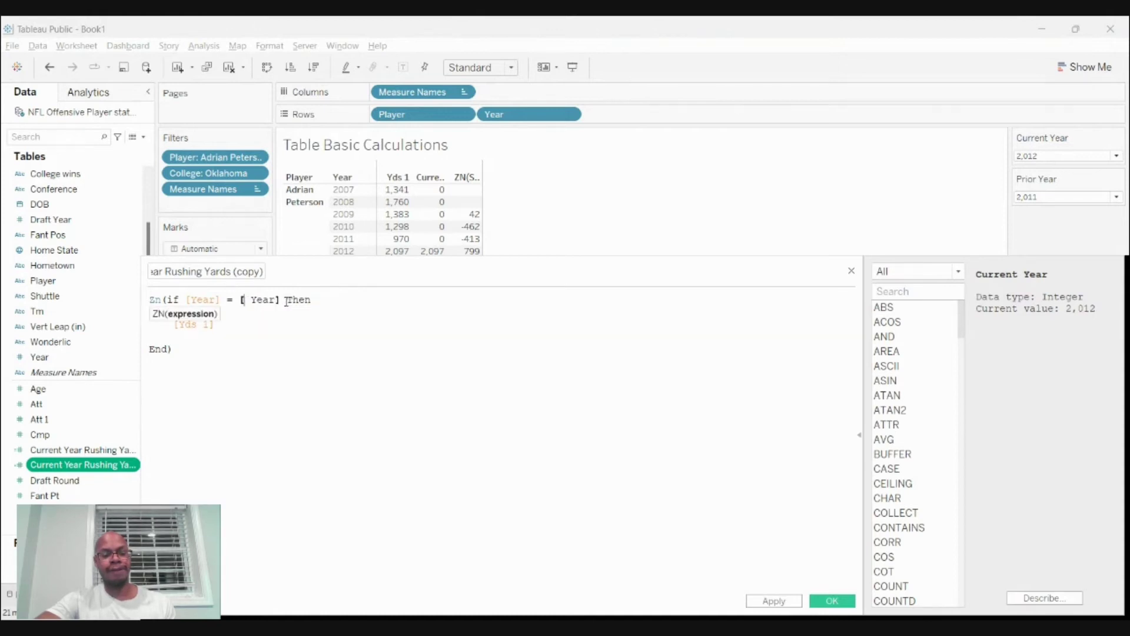
text(Prior)
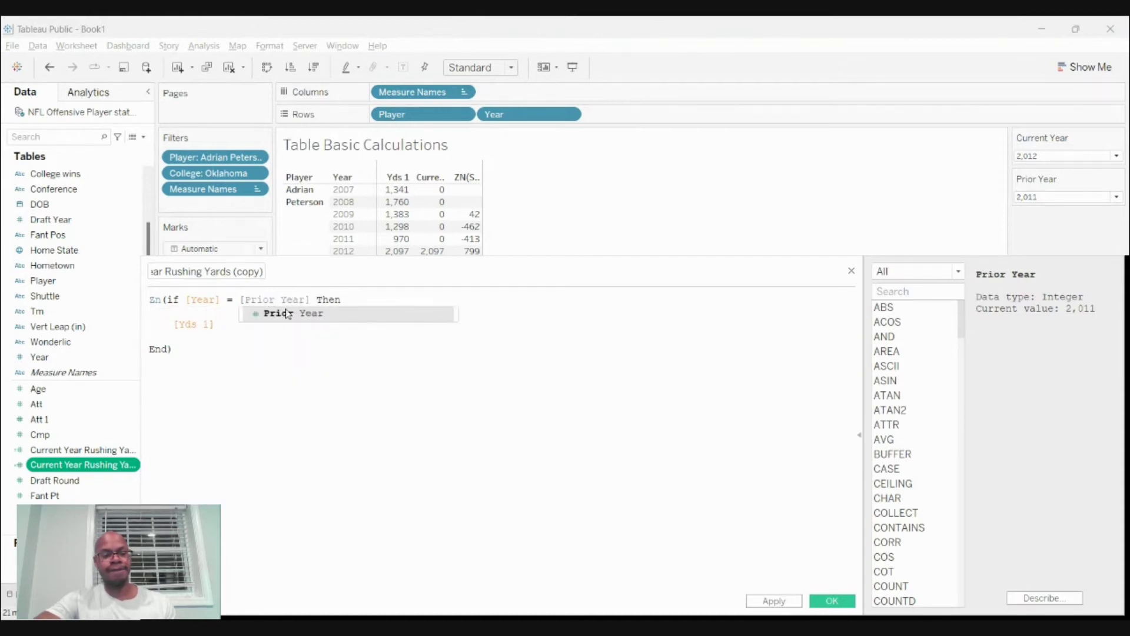
click(290, 339)
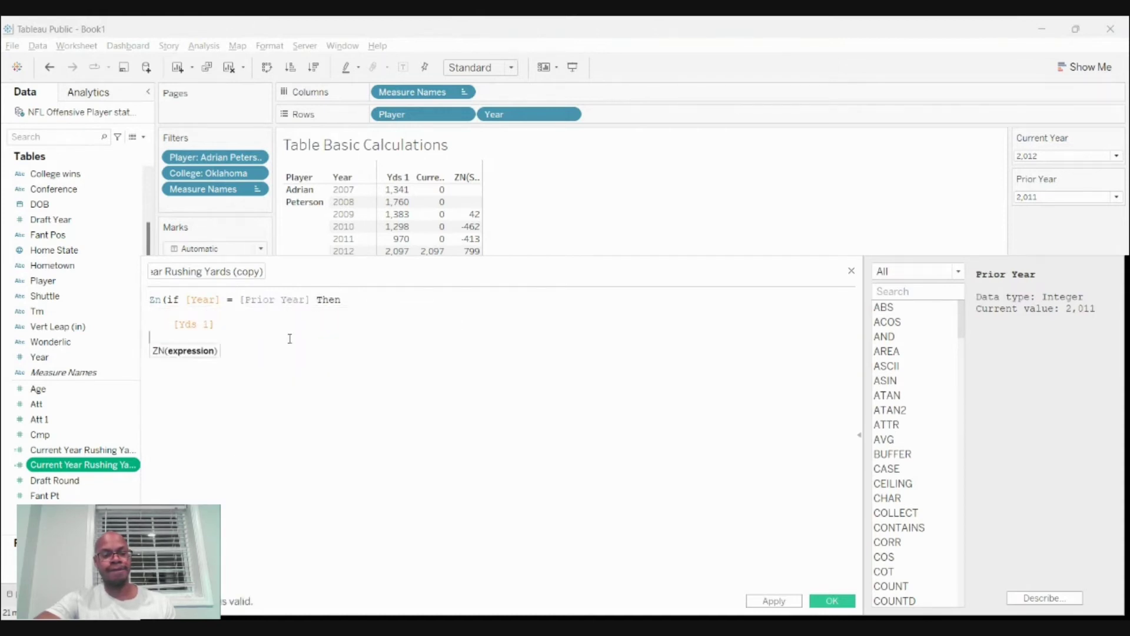
Rename the copied calculated field as Prior Year Rushing Yards and save it
click(233, 271)
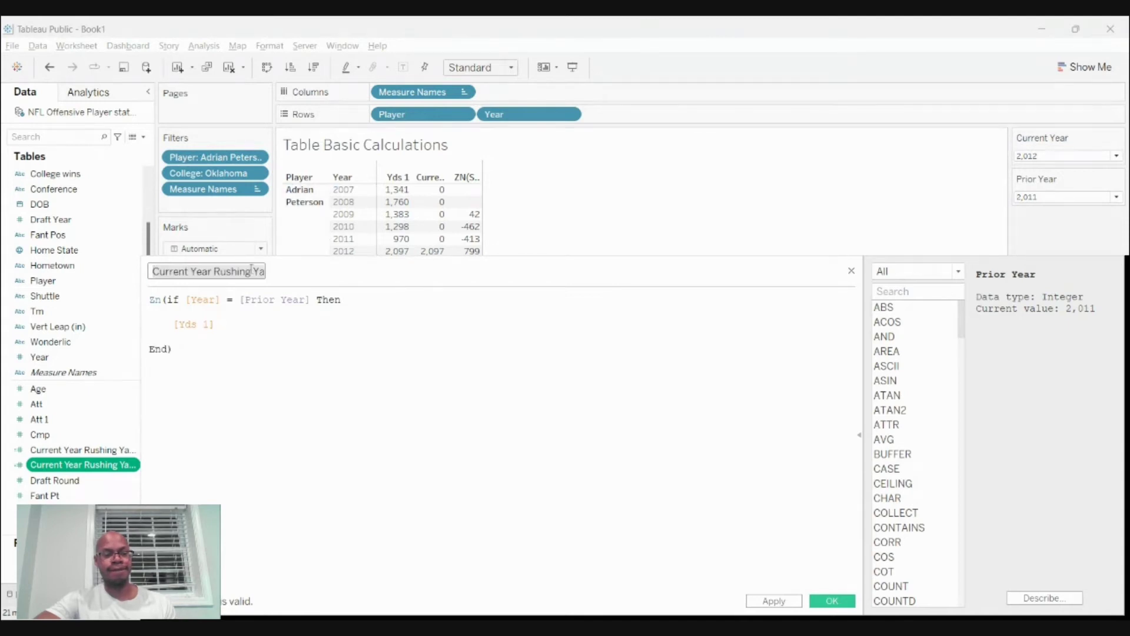
click(191, 272)
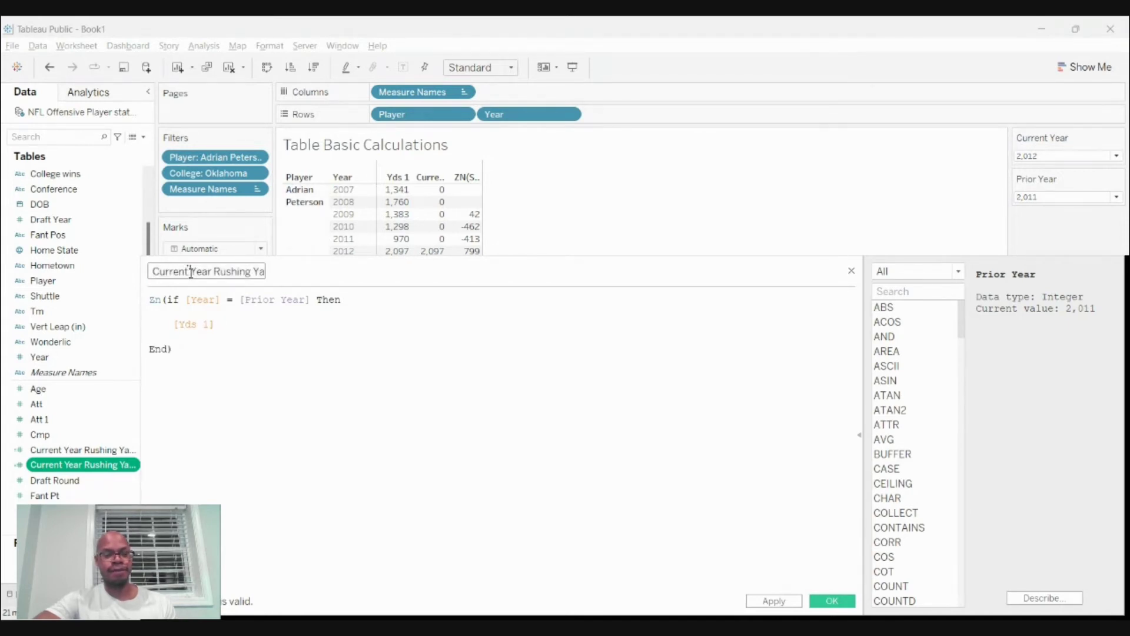
key(BackSpace)
key(BackSpace)
key(BackSpace)
key(BackSpace)
key(BackSpace)
key(BackSpace)
key(BackSpace)
text(Prior)
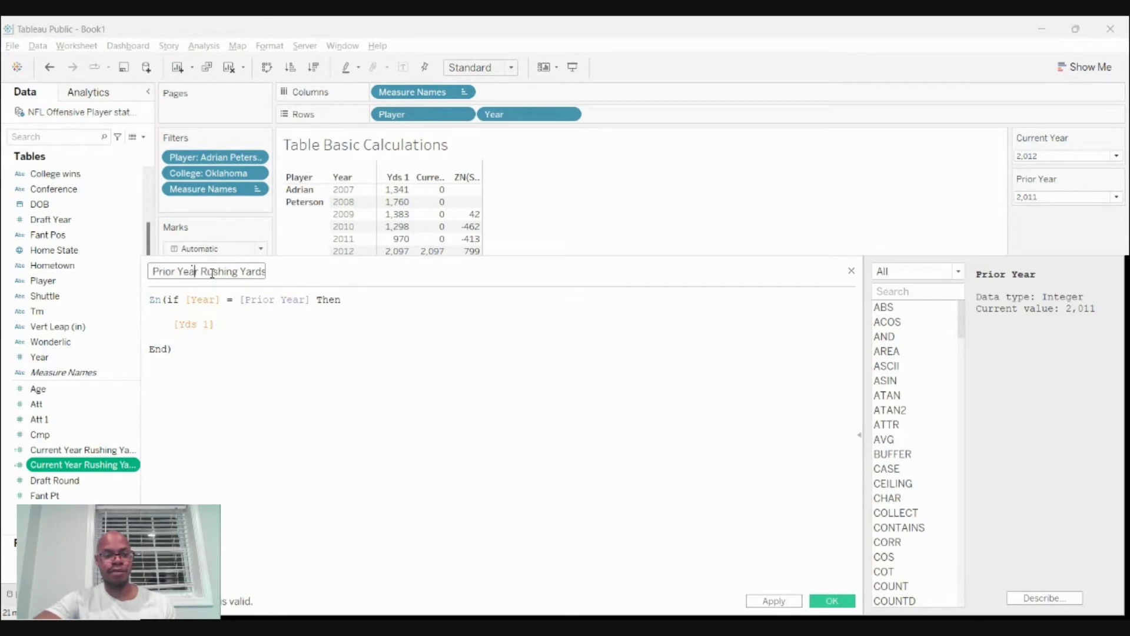
key(End)
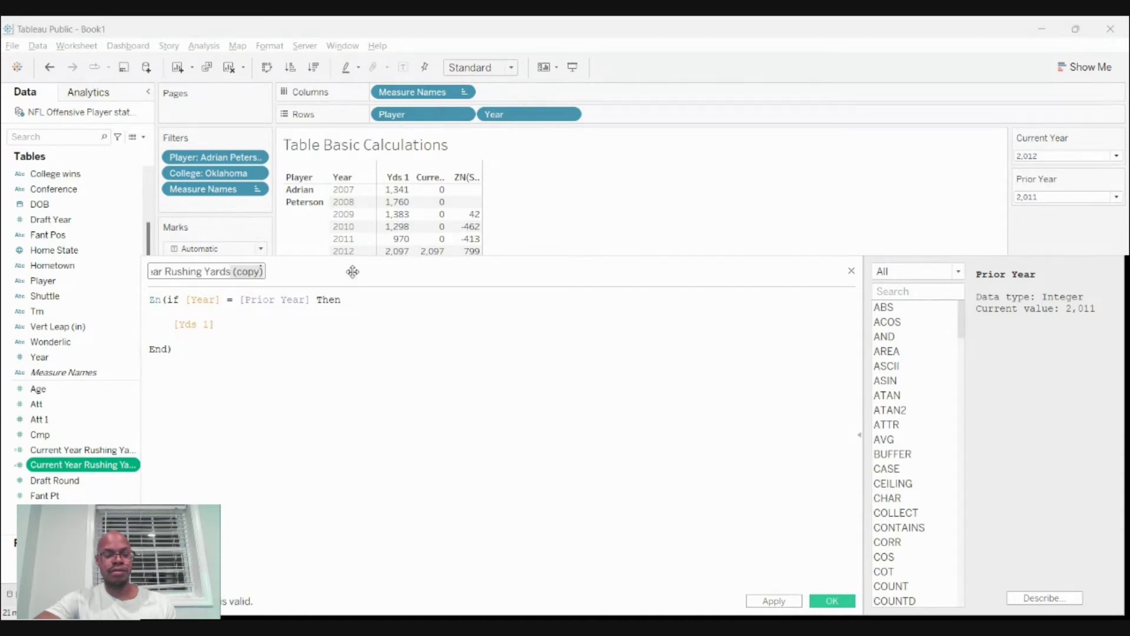
key(BackSpace)
key(BackSpace)
key(BackSpace)
key(BackSpace)
key(BackSpace)
key(BackSpace)
key(BackSpace)
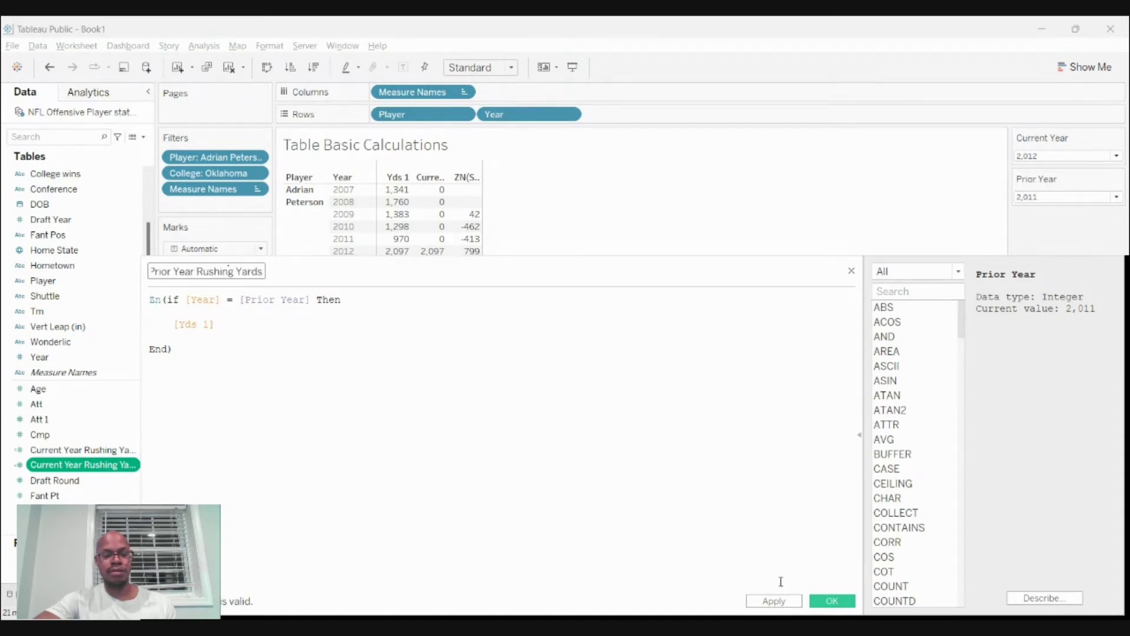
click(820, 595)
Add Prior Year Rushing Yards to the table's measure values, directly after Current Year Rushing Yards
scroll(59, 474, down, 5)
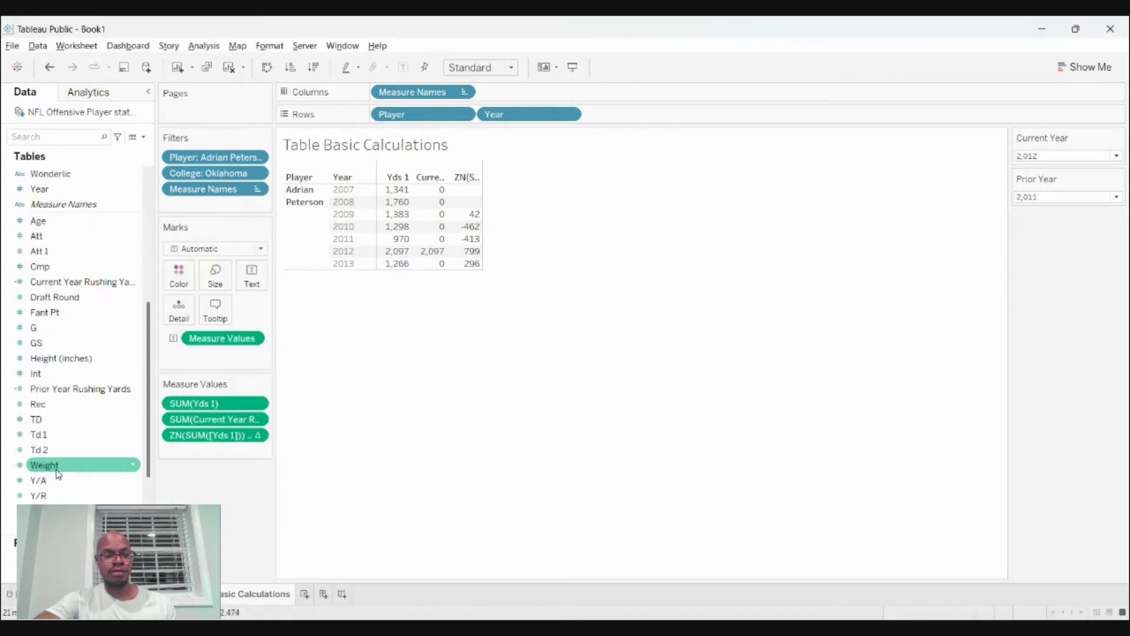
scroll(55, 469, down, 3)
drag(80, 311, 195, 429)
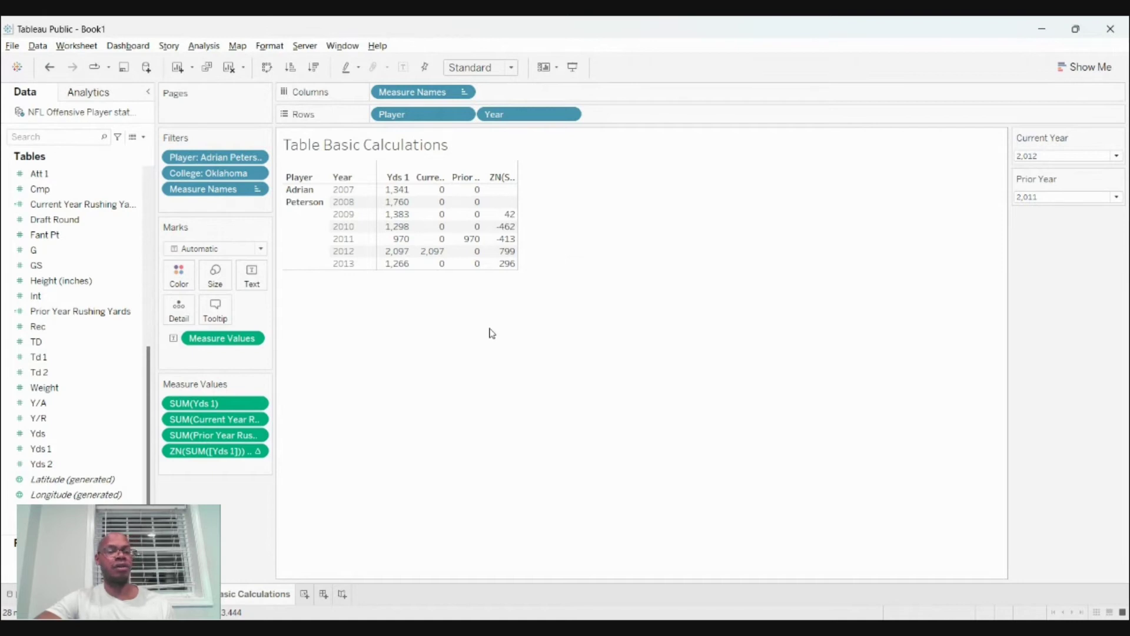
Create a new calculated field named Difference In Rushing Yards
click(128, 176)
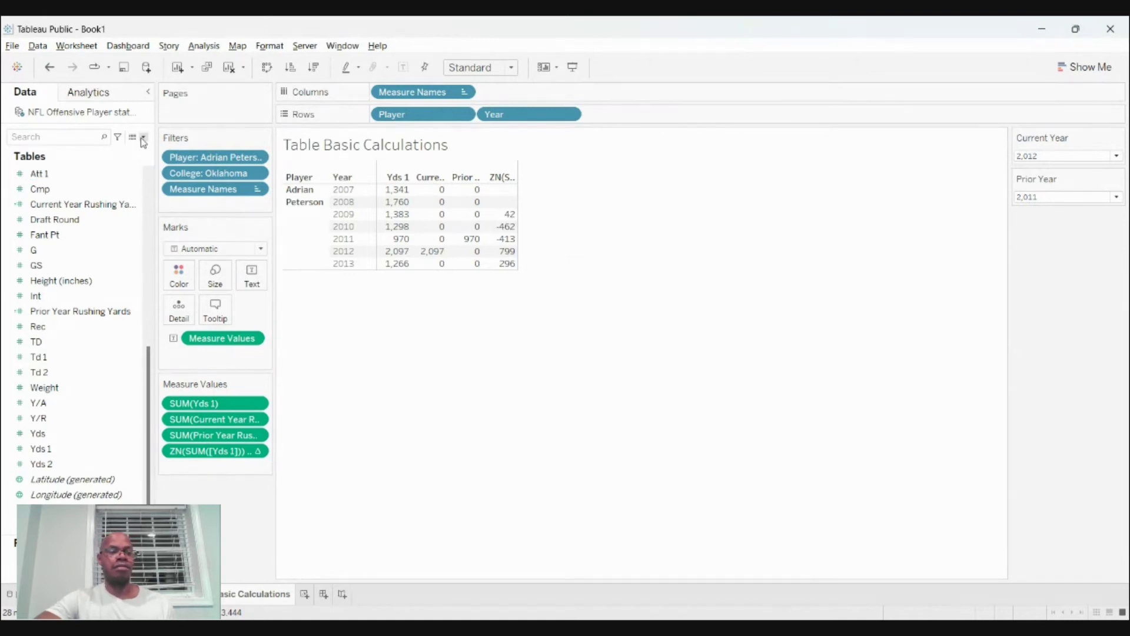
click(183, 152)
key(BackSpace)
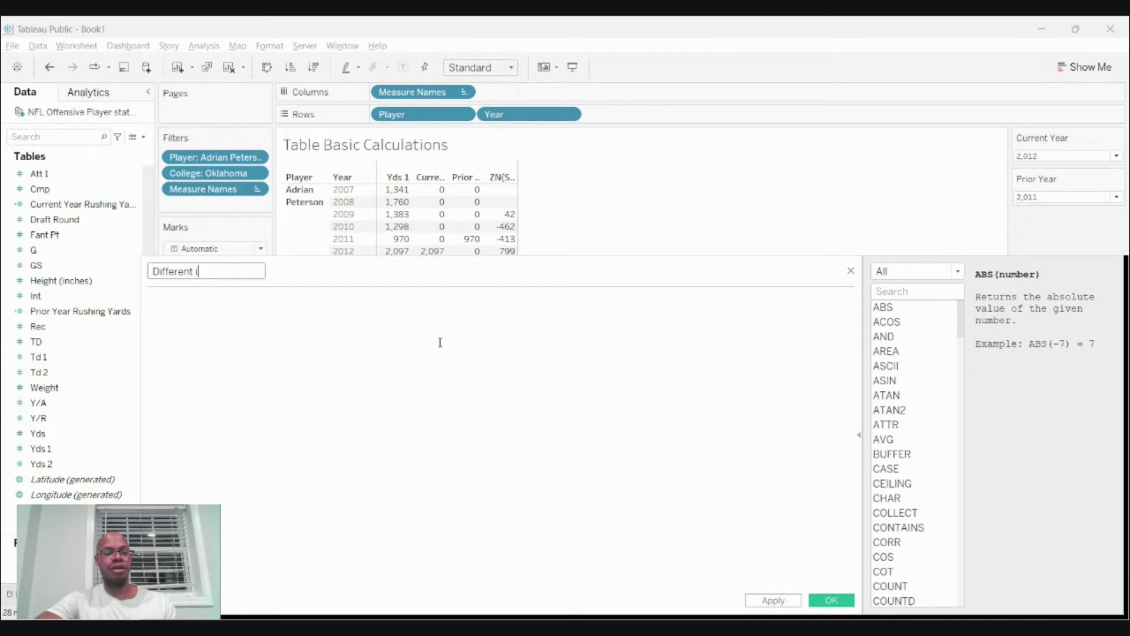
text(Difference In Rushing H)
key(BackSpace)
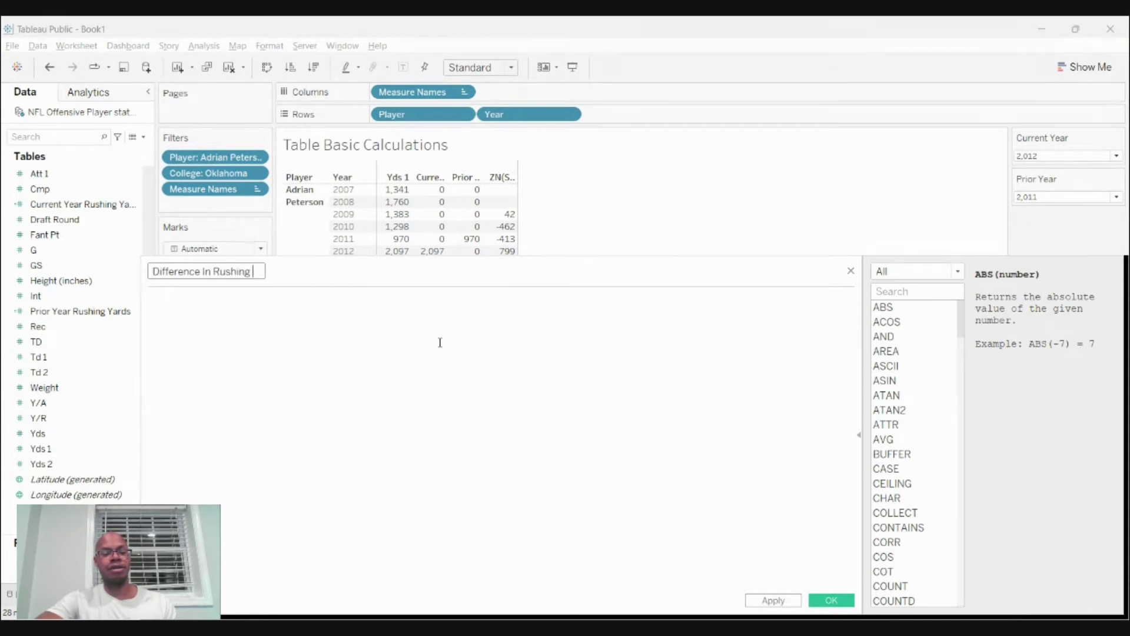
text(Yards)
click(441, 343)
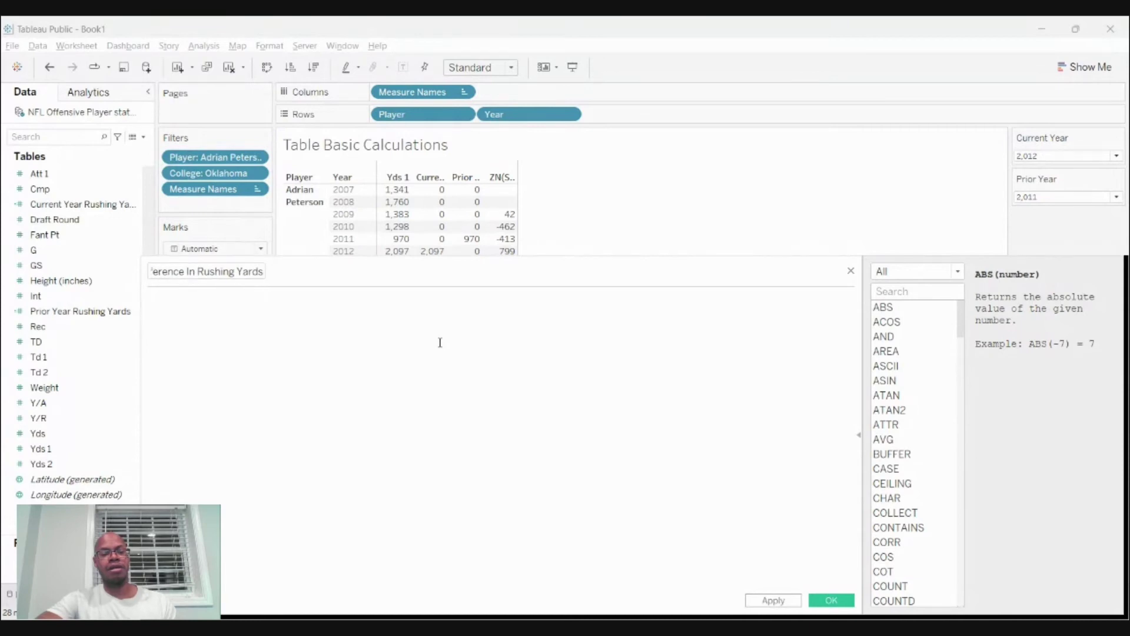
Enter the formula [Current Year Rushing Yards] - [Prior Year Rushing Yards] and save the calculated field
text([Current Year Rushing Yards])
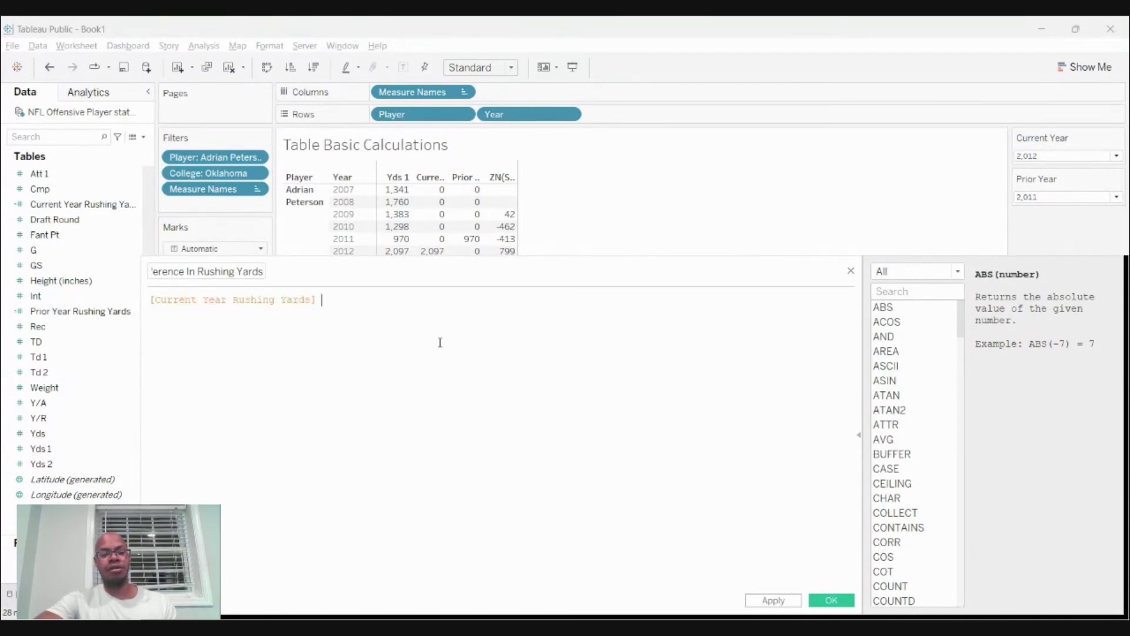
text( - pr)
key(Down)
key(Down)
key(Return)
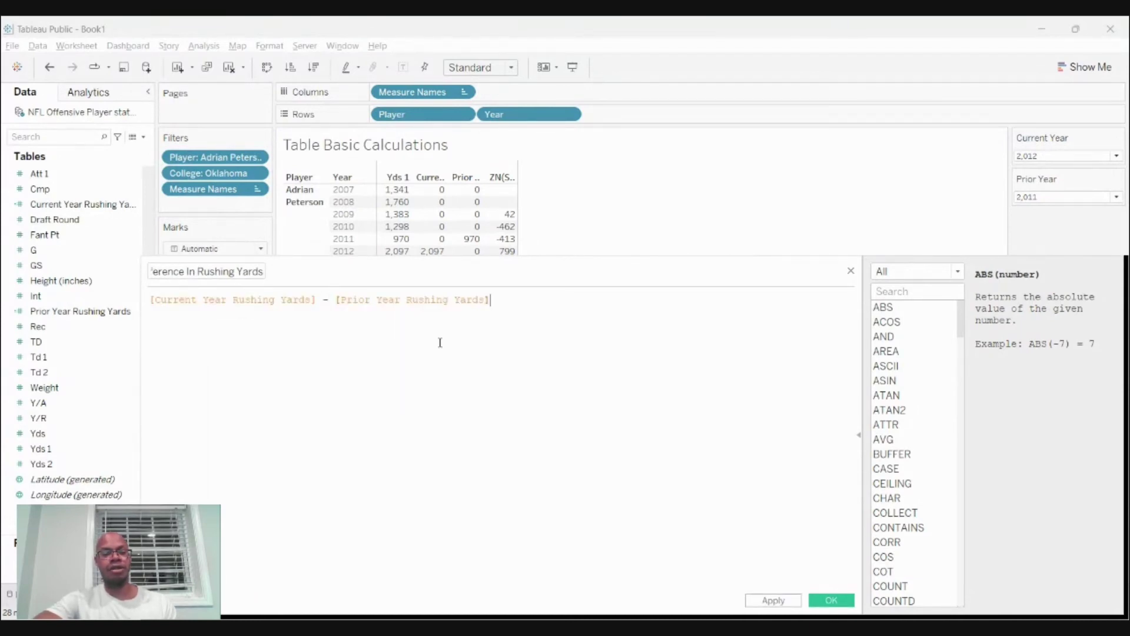
click(823, 602)
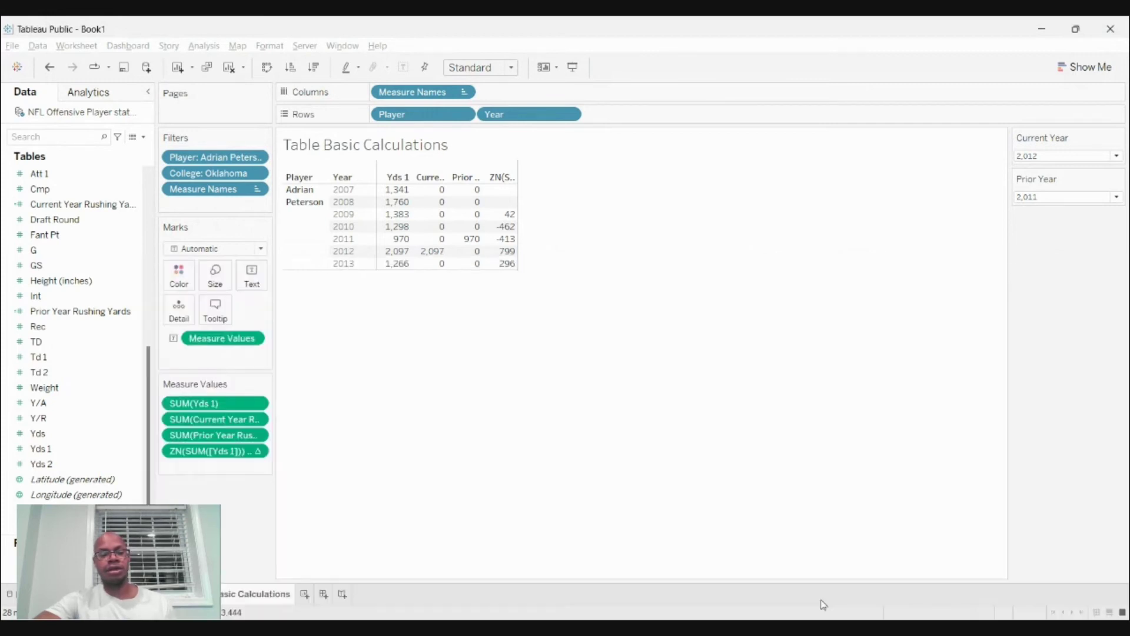
Add Difference In Rushing Yards to the measure values after Prior Year Rushing Yards and inspect the yearly values
drag(81, 221, 219, 451)
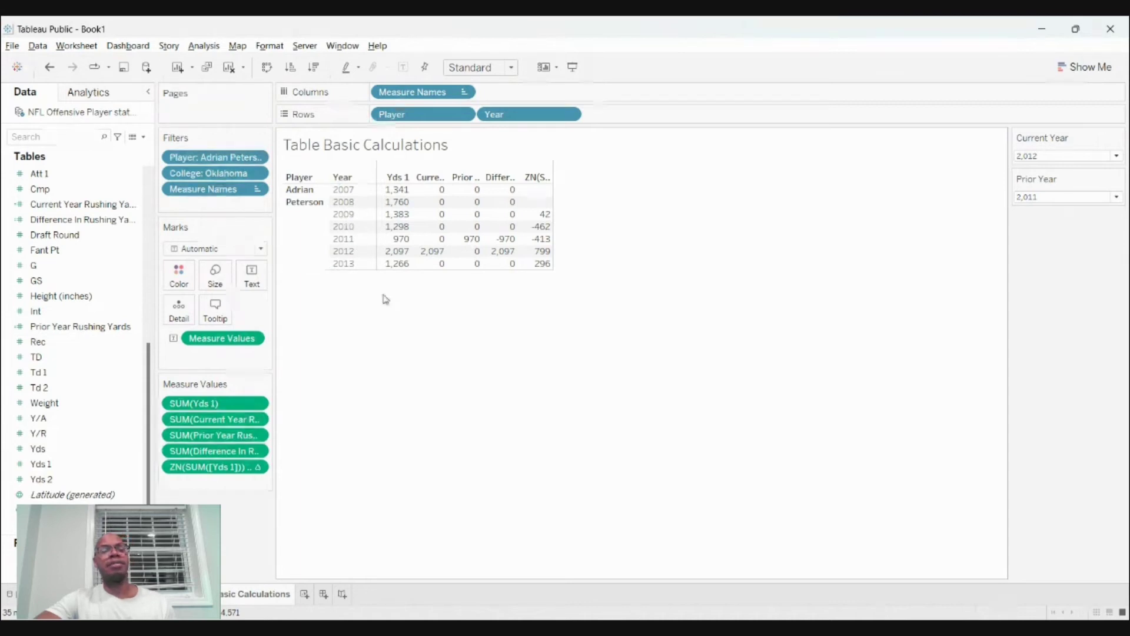
mouse_move(421, 196)
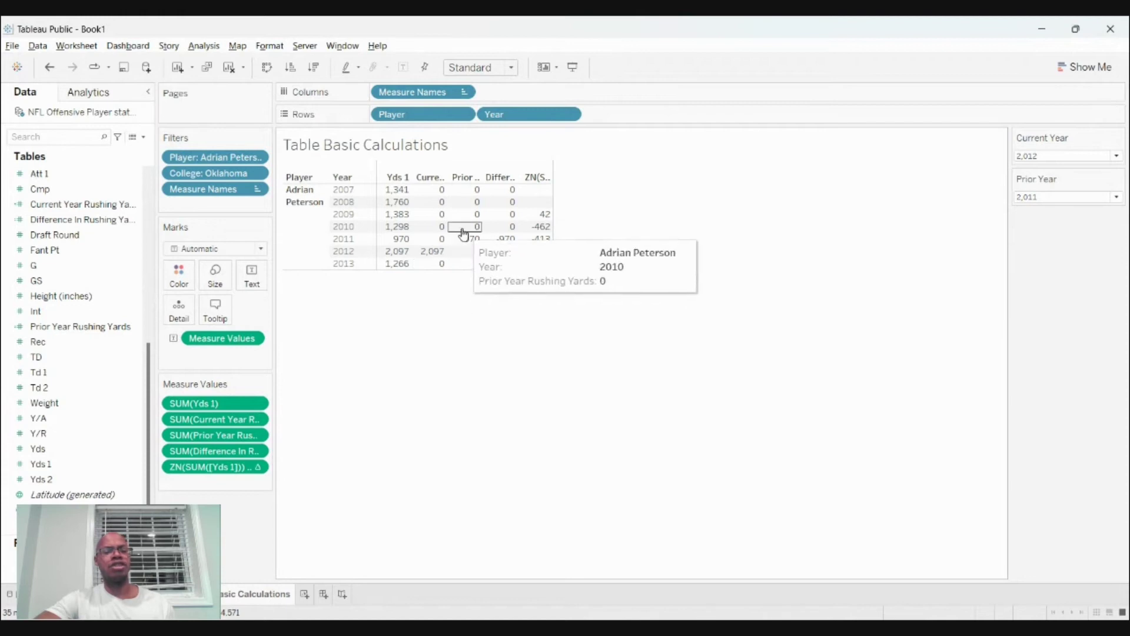
mouse_move(462, 270)
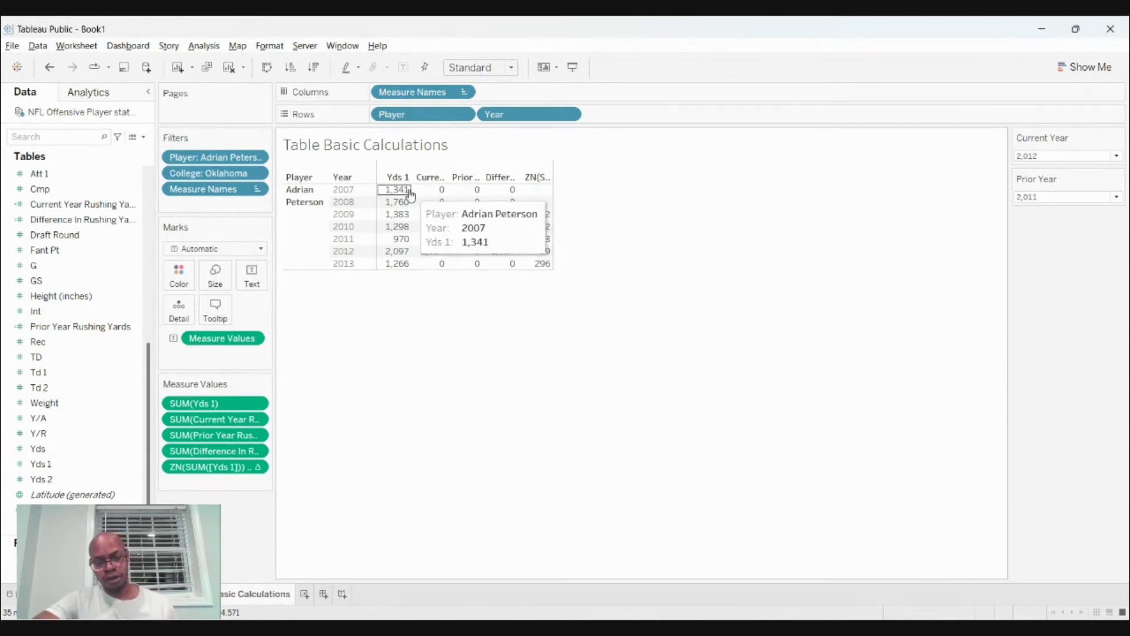
mouse_move(489, 255)
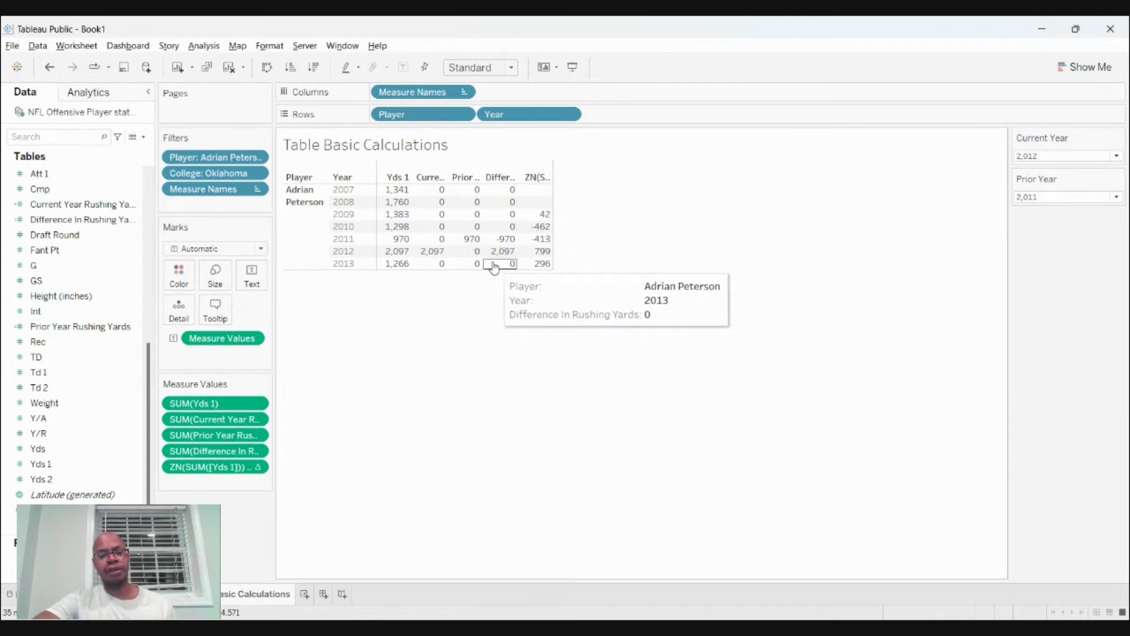
mouse_move(435, 255)
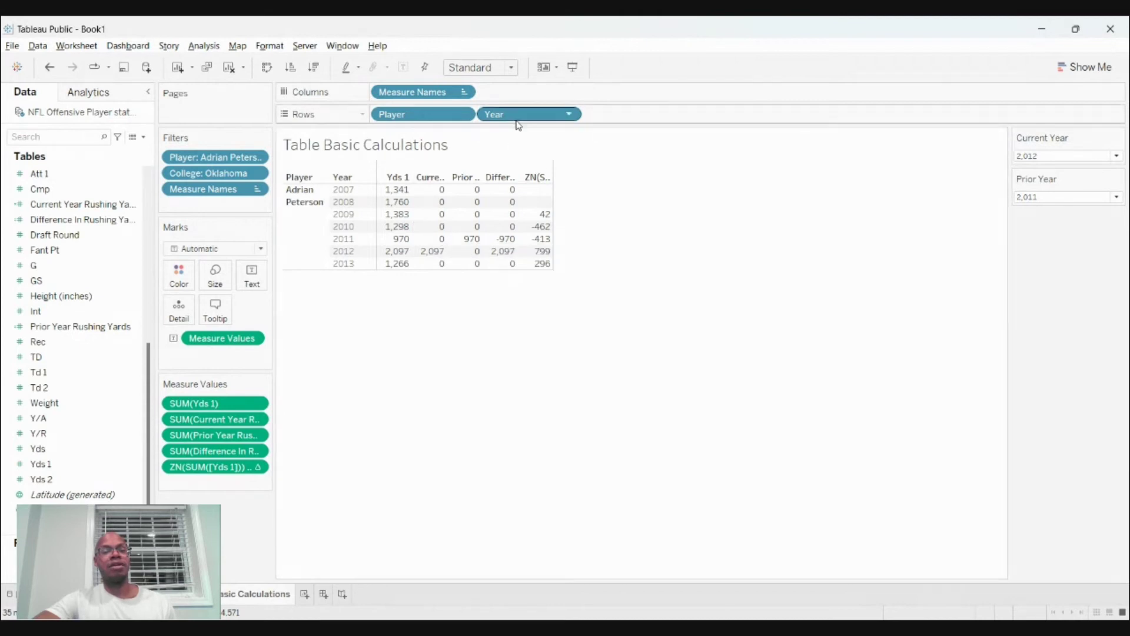
Remove Year from the rows, undoing and redoing the removal to compare the yearly and player-level tables
drag(518, 125, 97, 270)
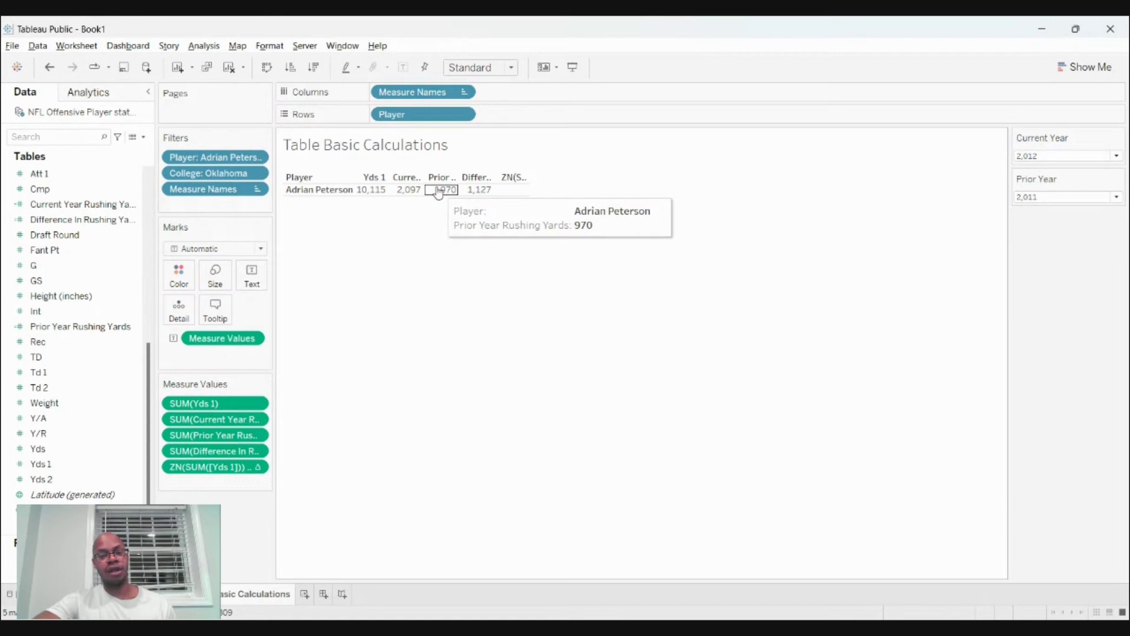
click(50, 67)
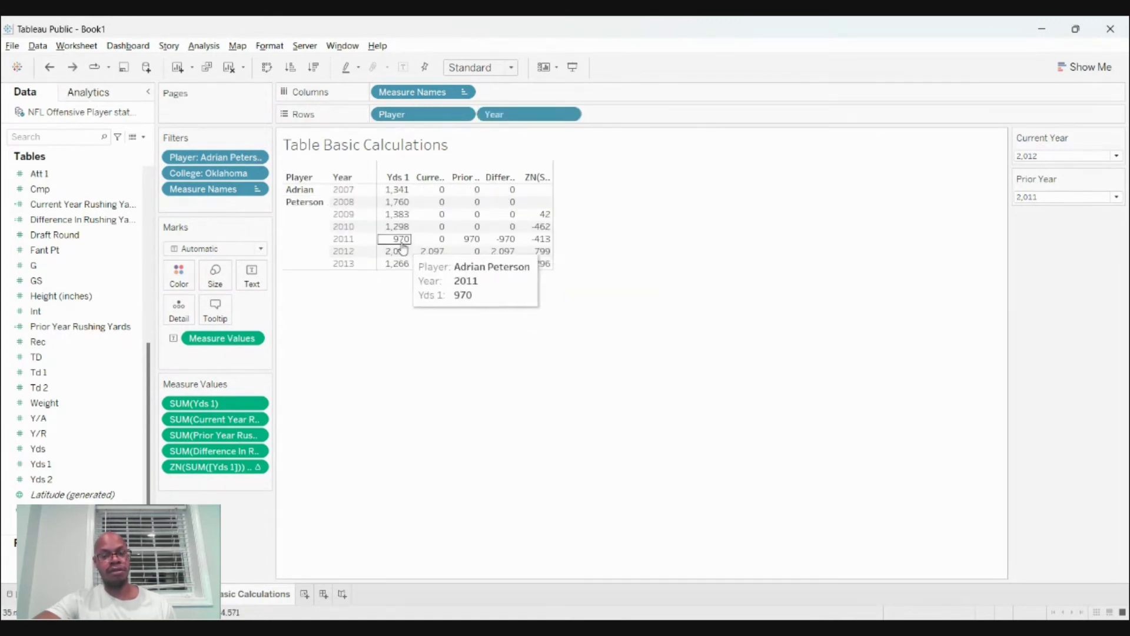
click(72, 67)
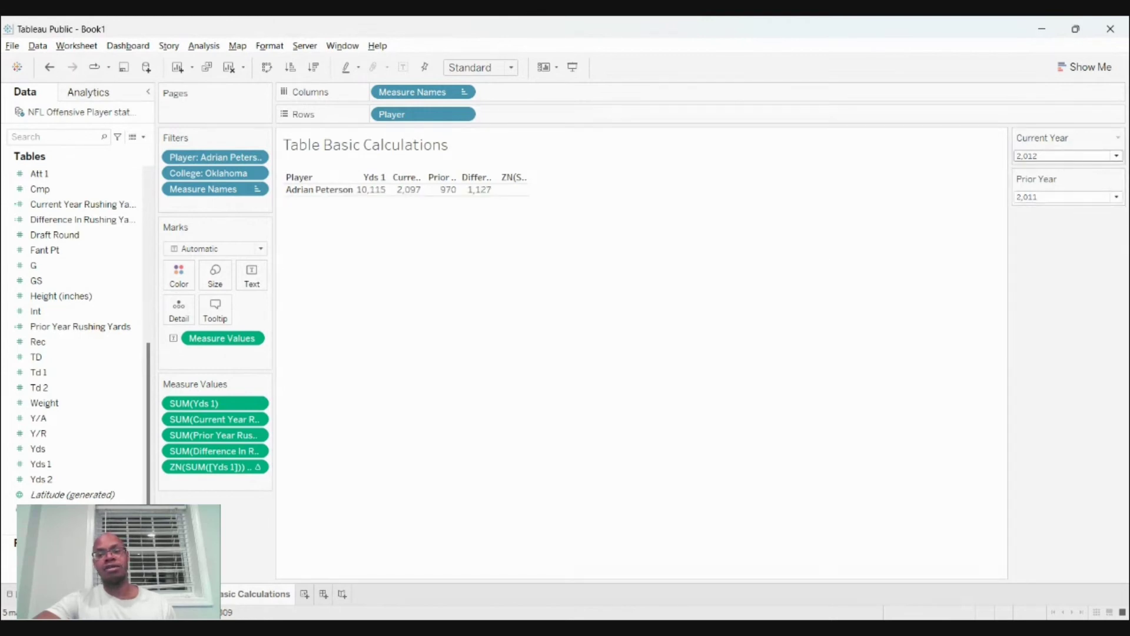
Try the Current Year parameter at 2,013, and undo both this change and the removal of Year
click(1045, 339)
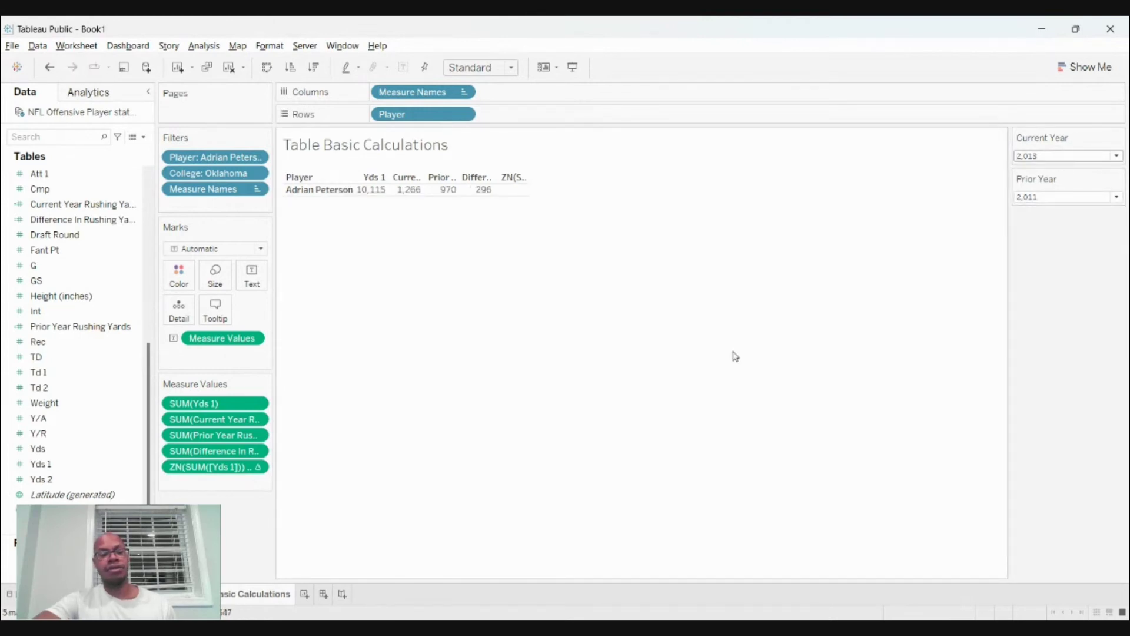
click(50, 67)
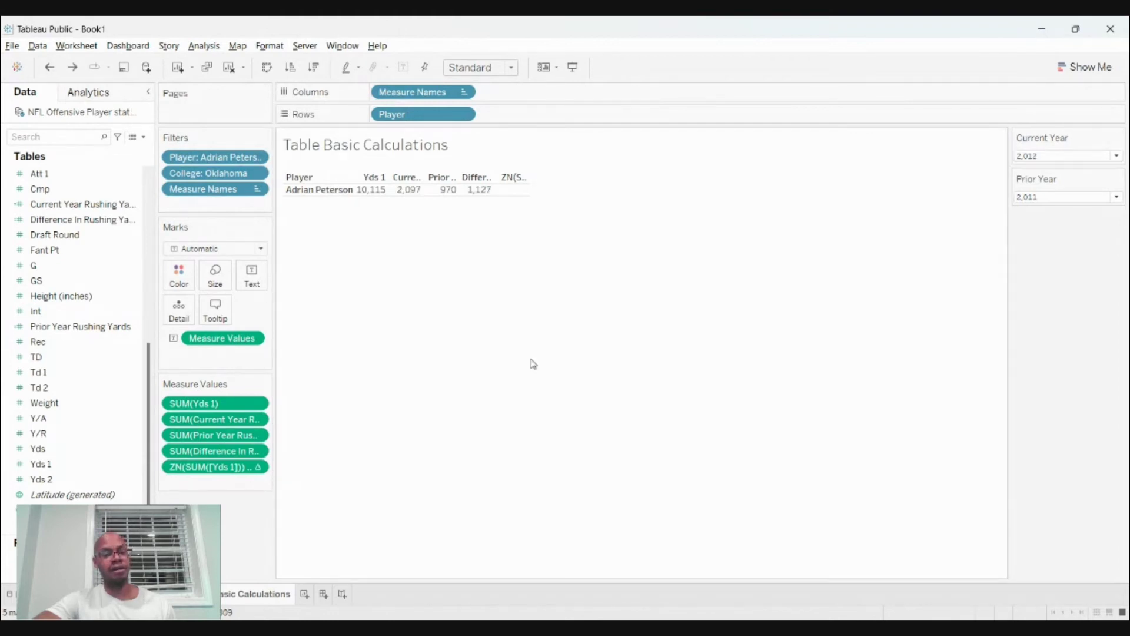
click(49, 67)
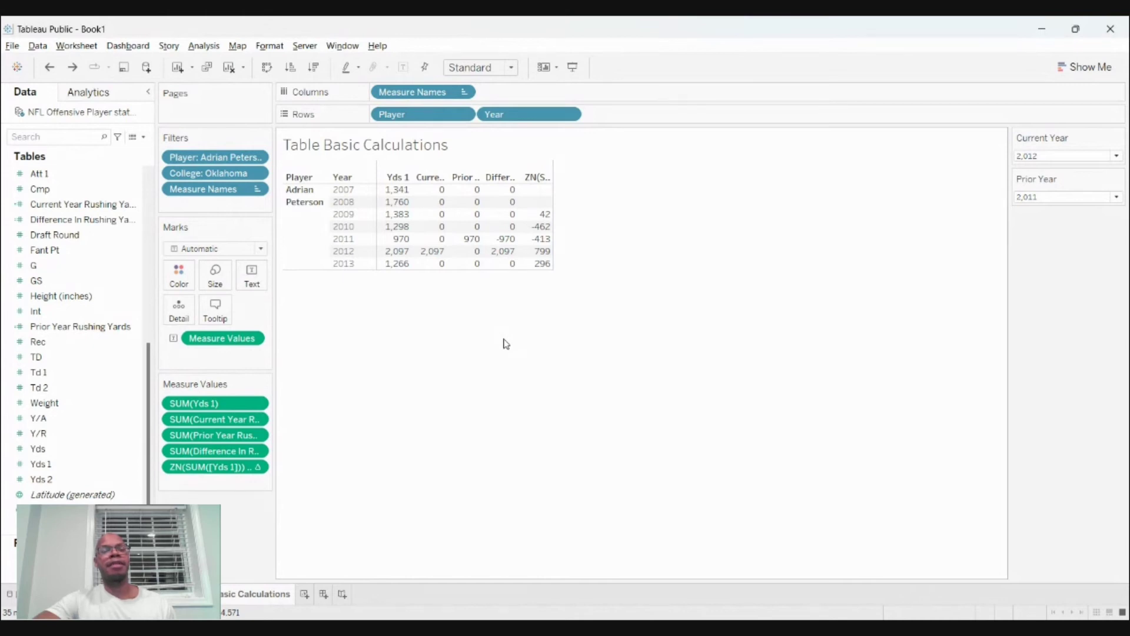
Inspect the yearly rushing values, and redo and undo the removal of Year from the rows for comparison
mouse_move(428, 223)
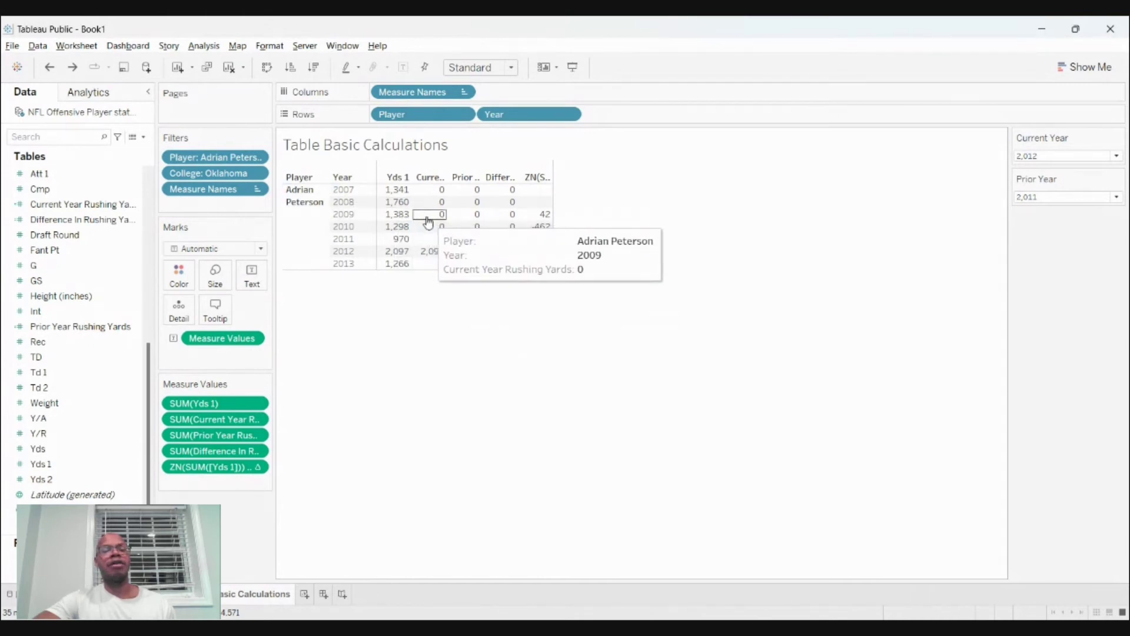
mouse_move(449, 270)
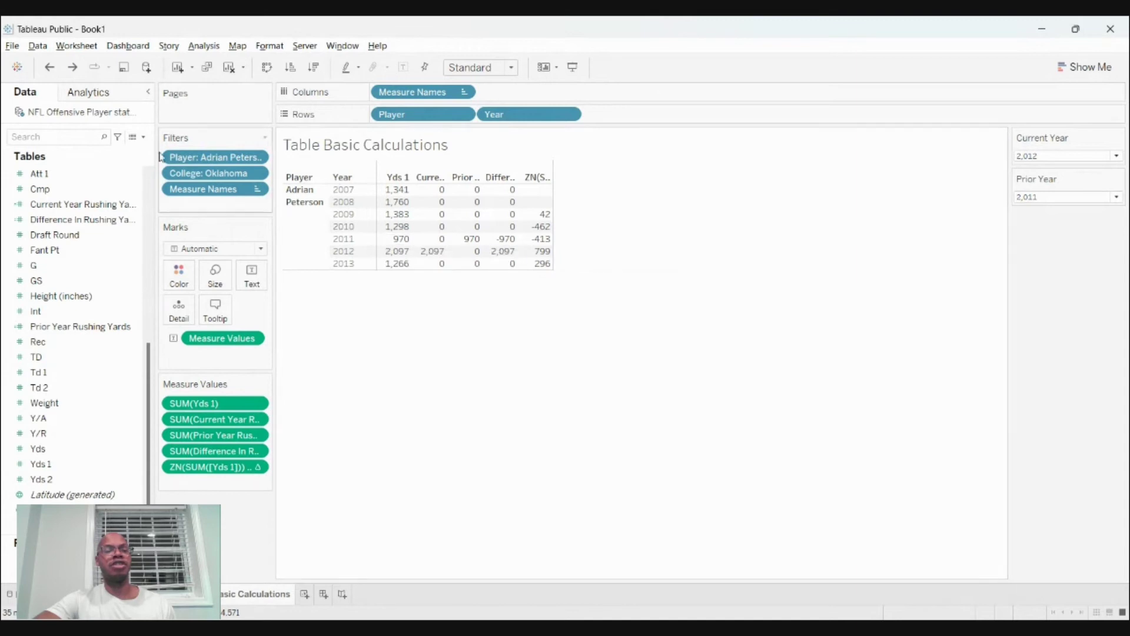
click(71, 69)
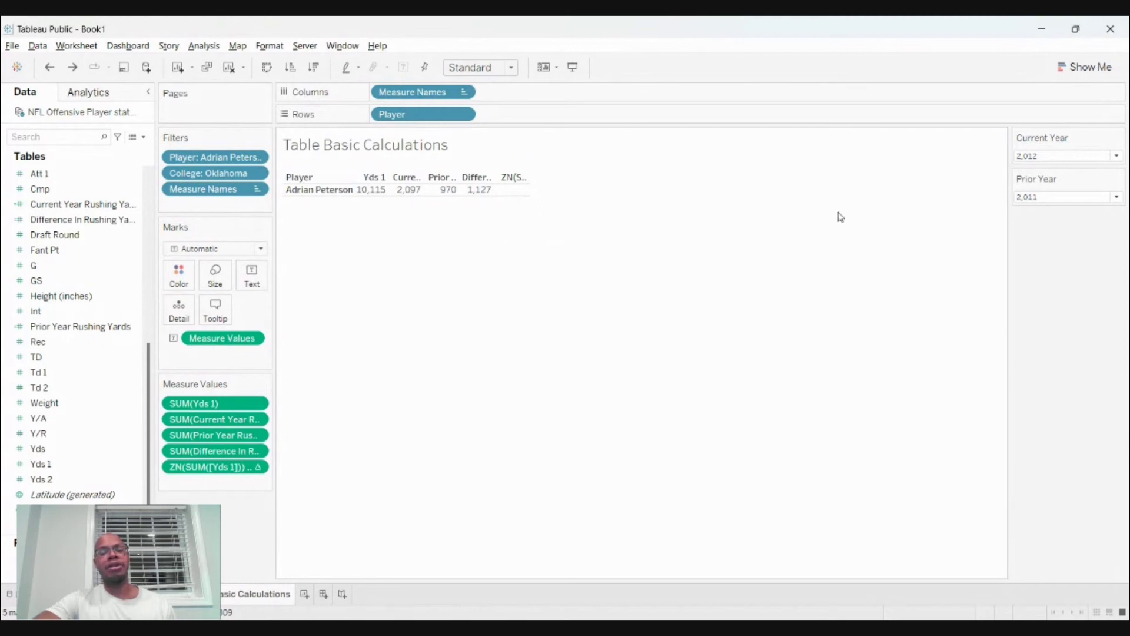
click(49, 67)
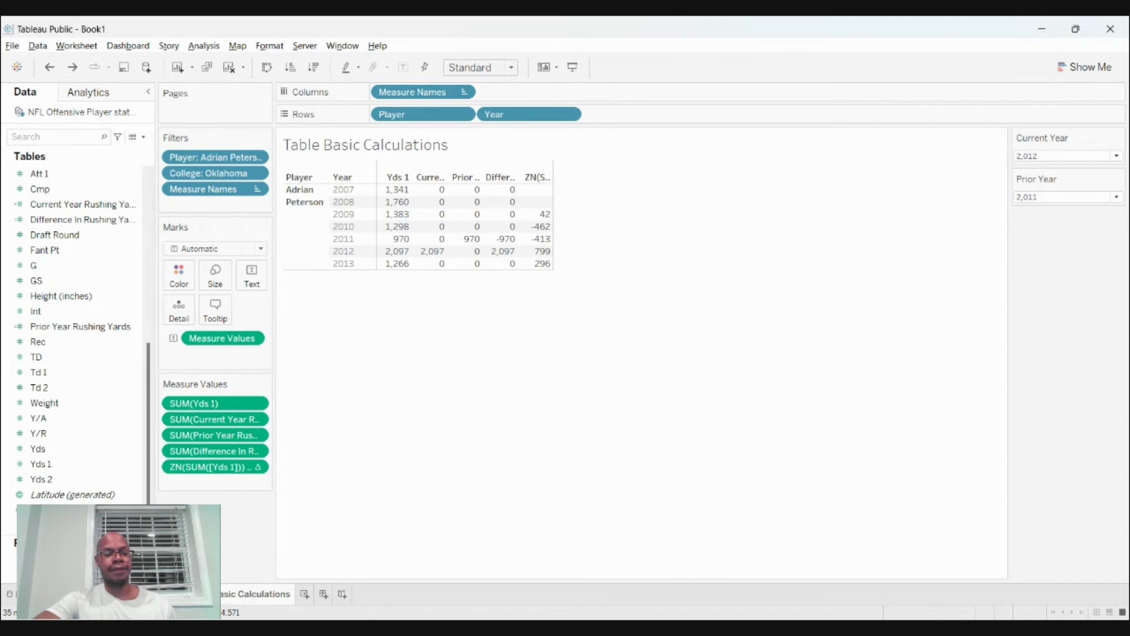
Duplicate the Table Basic Calculations sheet and rename the copy as LOD Calculations
click(284, 481)
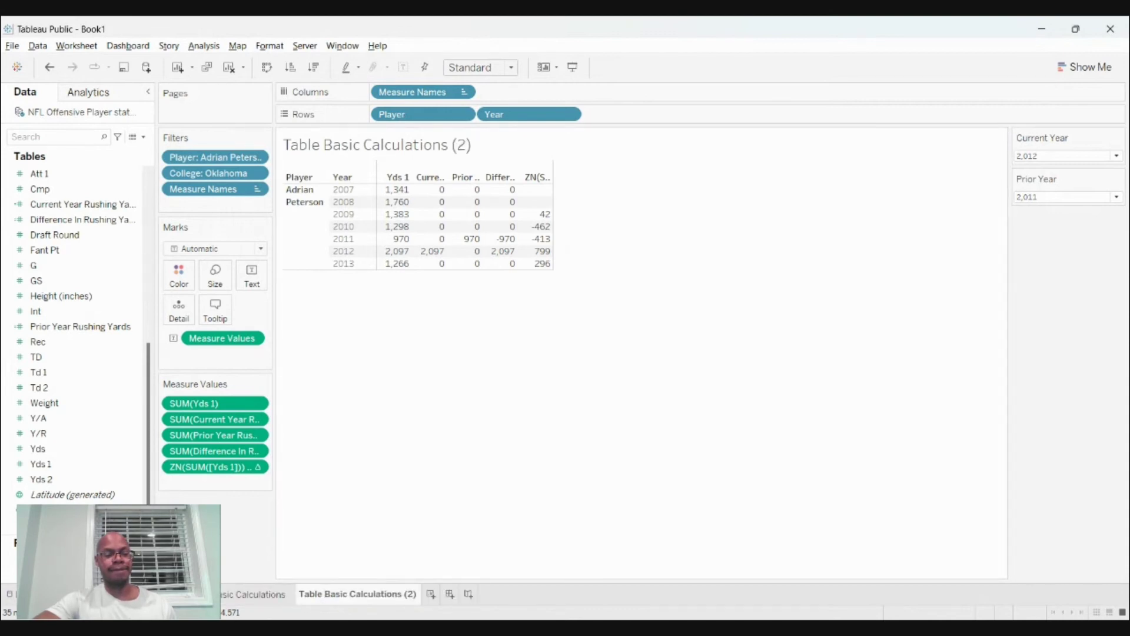
click(396, 450)
key(Right)
key(BackSpace)
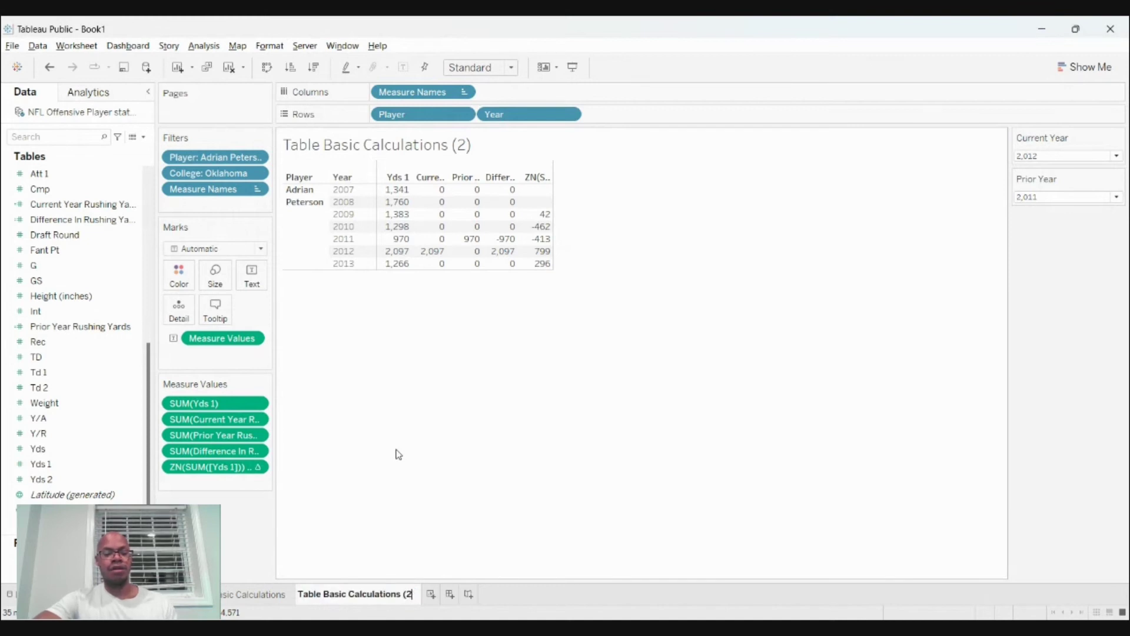
key(BackSpace)
key(BackSpace)
key(BackSpace)
key(BackSpace)
key(BackSpace)
key(BackSpace)
key(BackSpace)
key(BackSpace)
key(BackSpace)
key(BackSpace)
key(BackSpace)
key(BackSpace)
key(BackSpace)
key(BackSpace)
key(BackSpace)
key(BackSpace)
key(BackSpace)
key(BackSpace)
key(BackSpace)
key(BackSpace)
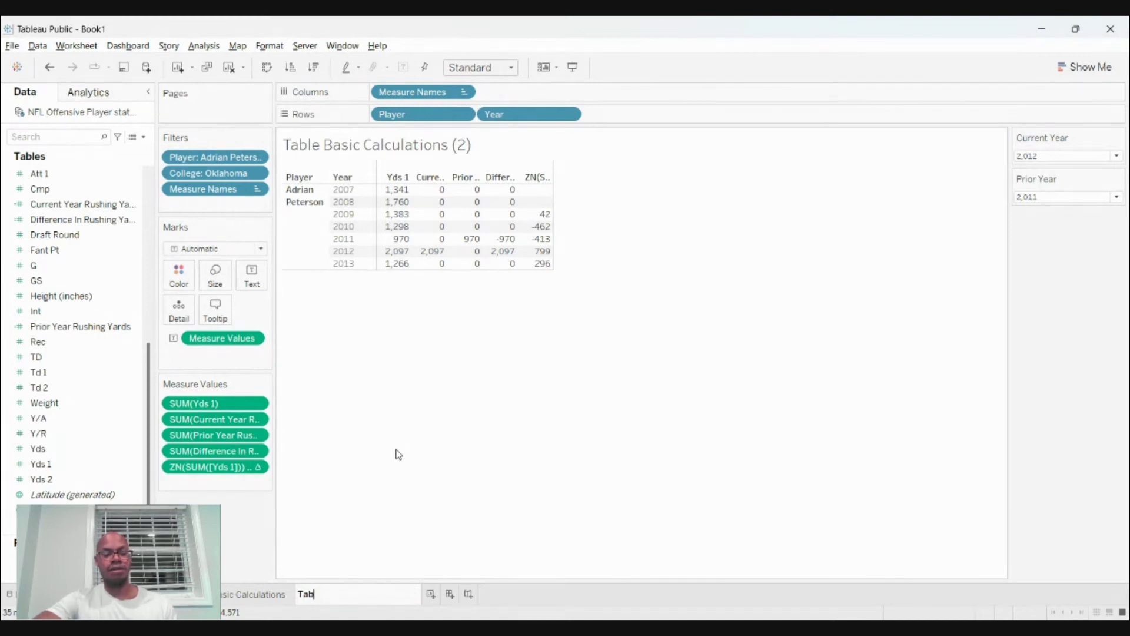
key(BackSpace)
key(BackSpace)
key(BackSpace)
text(LOD Calculations)
key(Return)
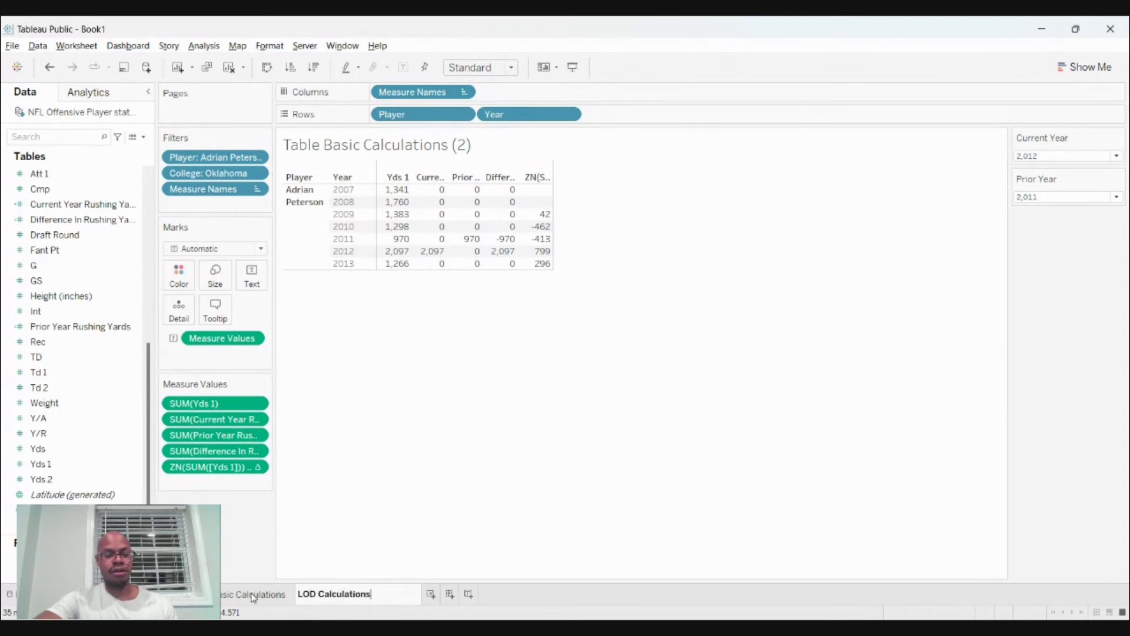
Return to the original Table Basic Calculations sheet
click(253, 595)
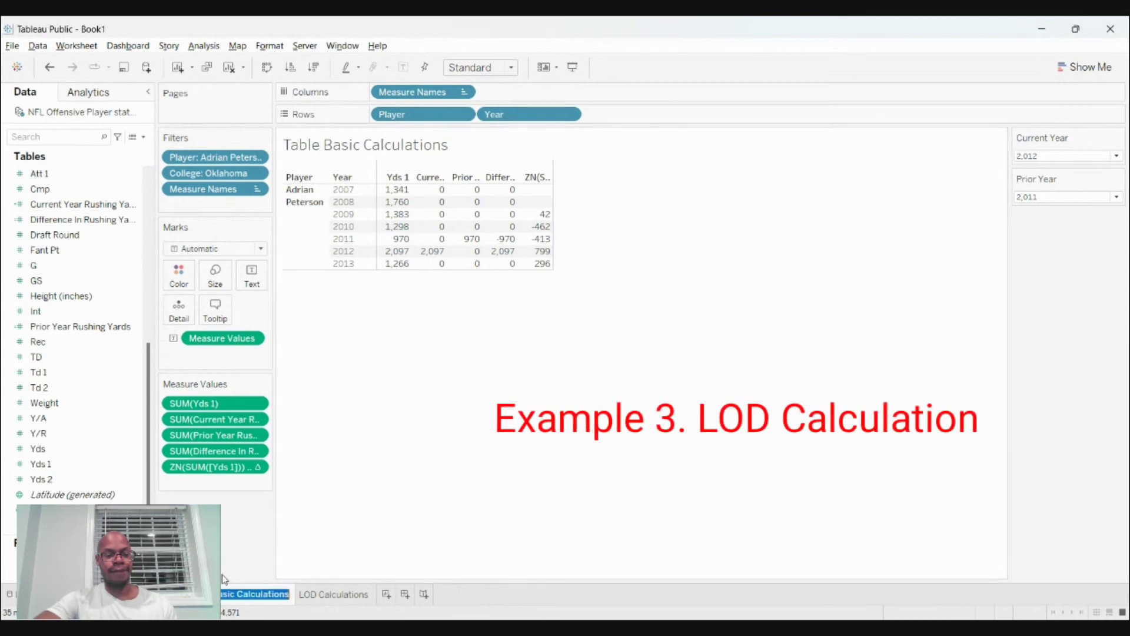
click(236, 595)
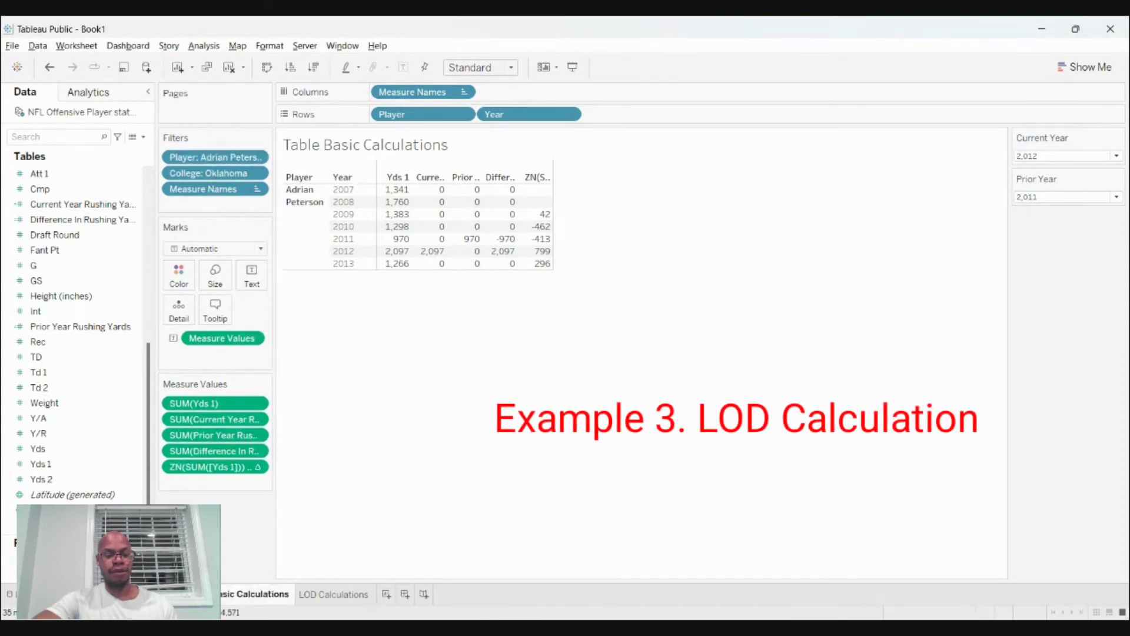
Shorten the Table Basic Calculations sheet's name to Basic Calculations and switch to the LOD Calculations sheet
key(BackSpace)
key(BackSpace)
key(BackSpace)
key(BackSpace)
key(BackSpace)
key(BackSpace)
click(312, 594)
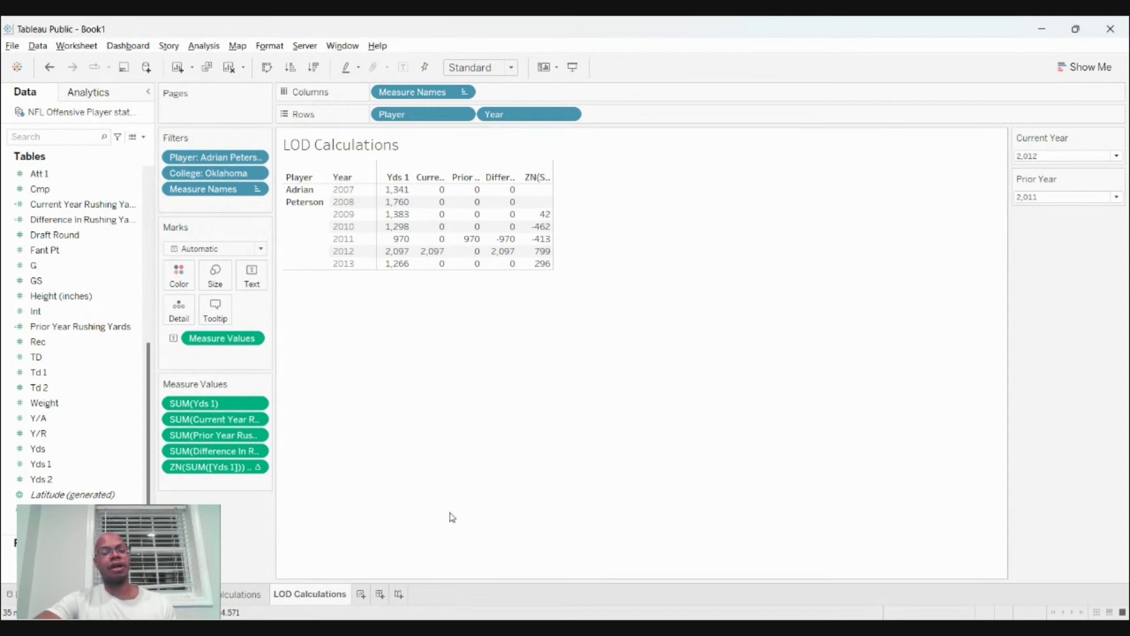
Examine the yearly values on the Basic Calculations sheet and return to the LOD Calculations sheet
click(252, 592)
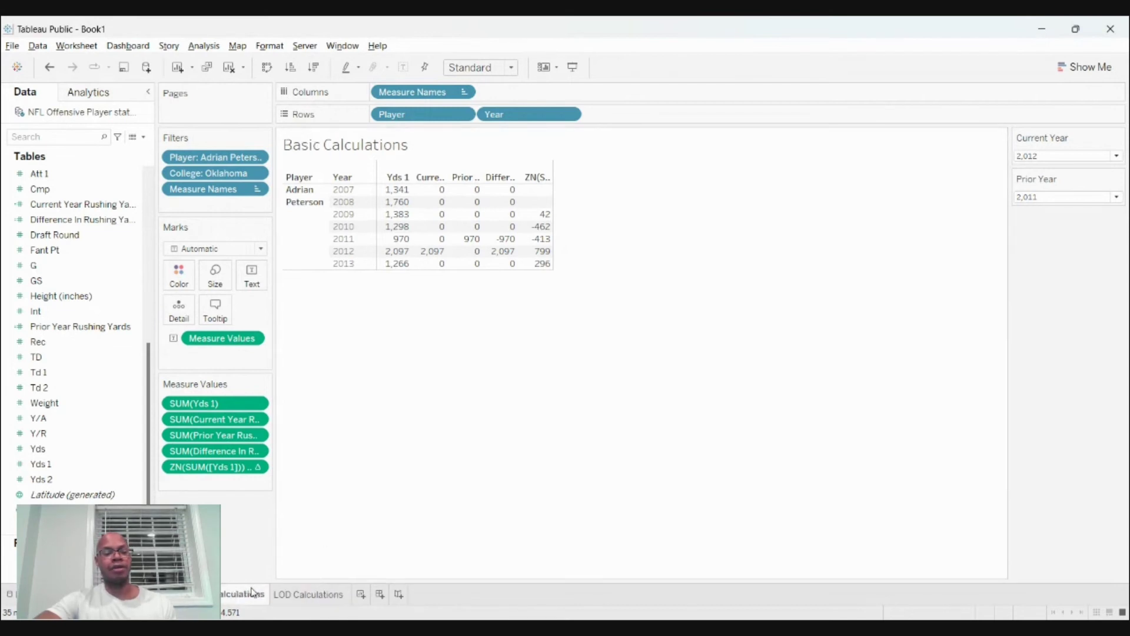
mouse_move(453, 244)
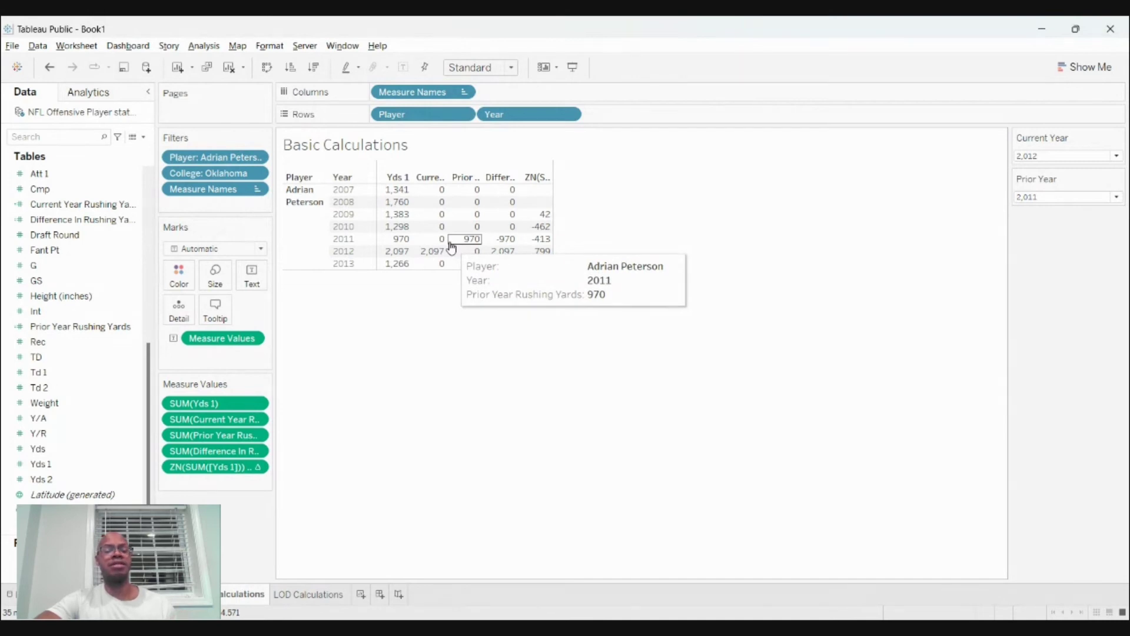
click(321, 596)
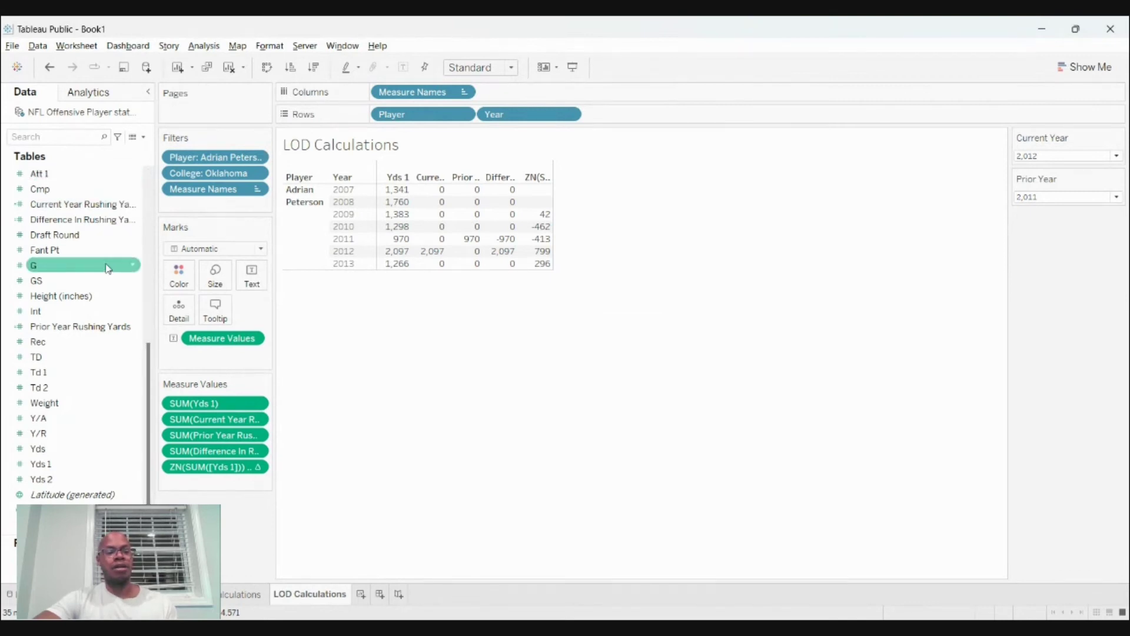
Duplicate the Current Year Rushing Yards calculated field
scroll(82, 422, down, 1)
scroll(82, 423, up, 3)
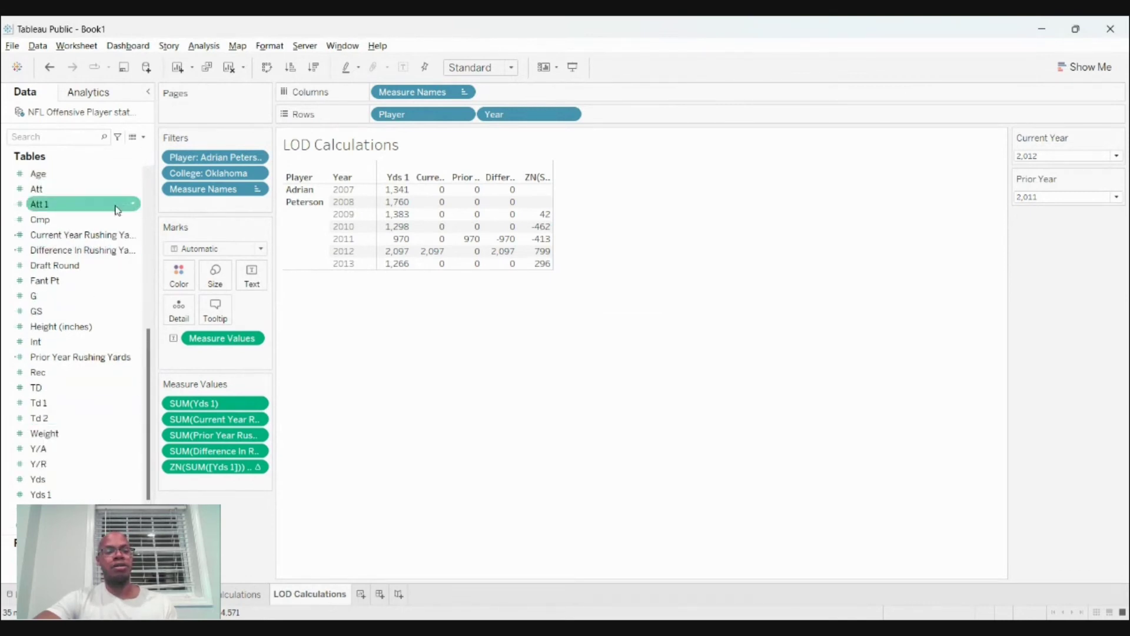
click(103, 236)
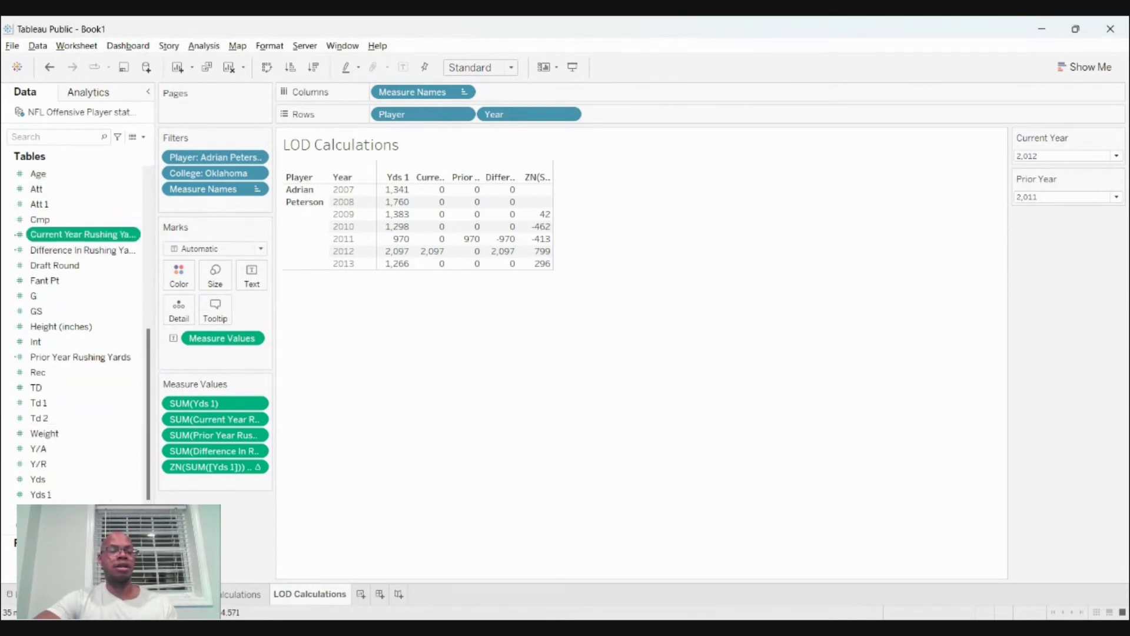
click(133, 317)
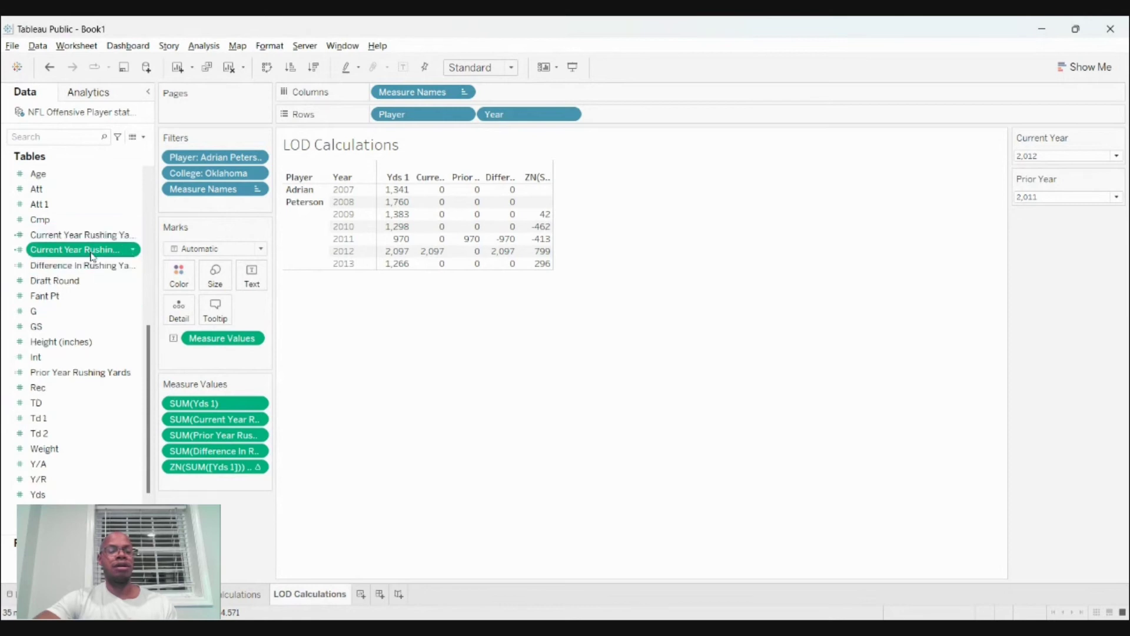
Open the duplicated calculated field for editing and rename it as Current Year Rushing Yards (LOD)
right_click(91, 254)
click(121, 327)
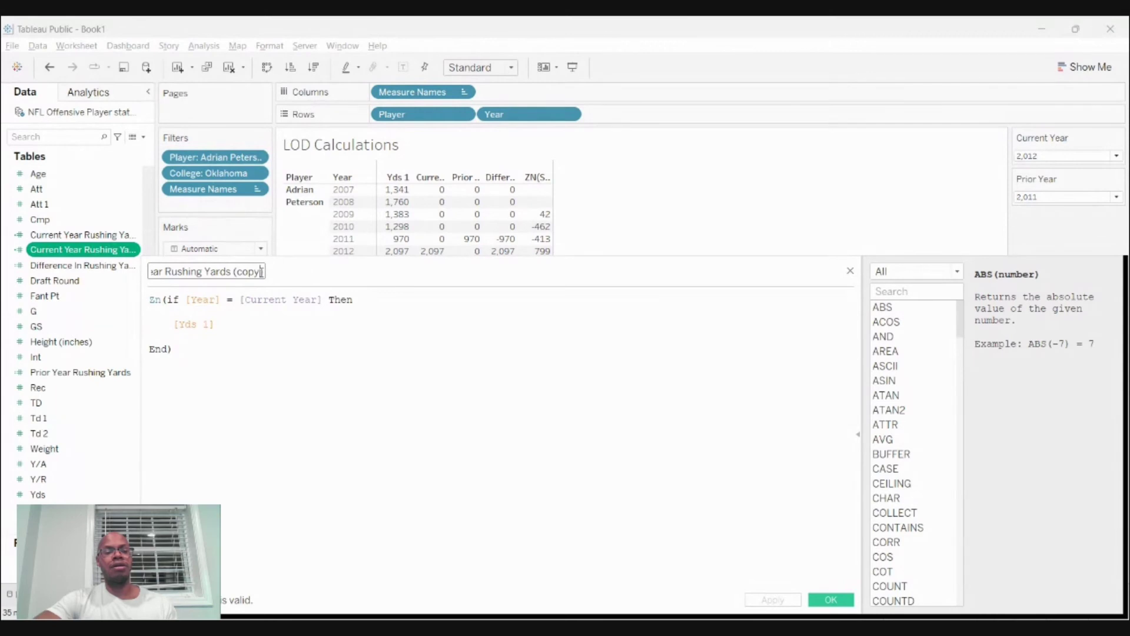
click(261, 272)
key(BackSpace)
key(BackSpace)
key(BackSpace)
key(BackSpace)
key(BackSpace)
text(LOD)
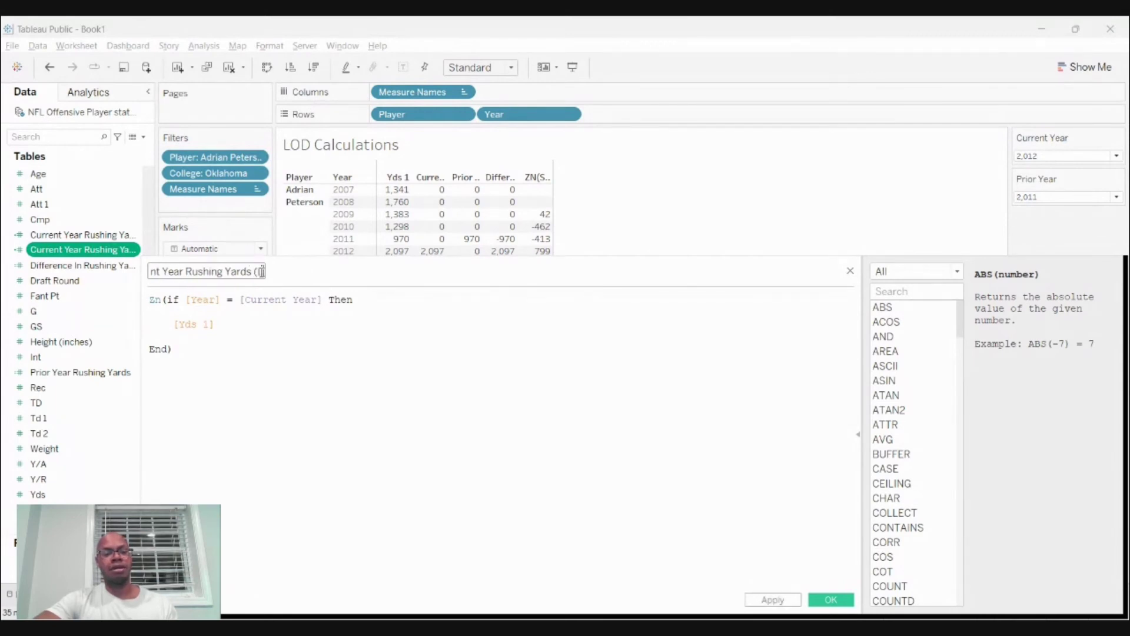
Insert {Fixed [Player] inside the Zn function, directly ahead of the if condition
click(166, 300)
text(F)
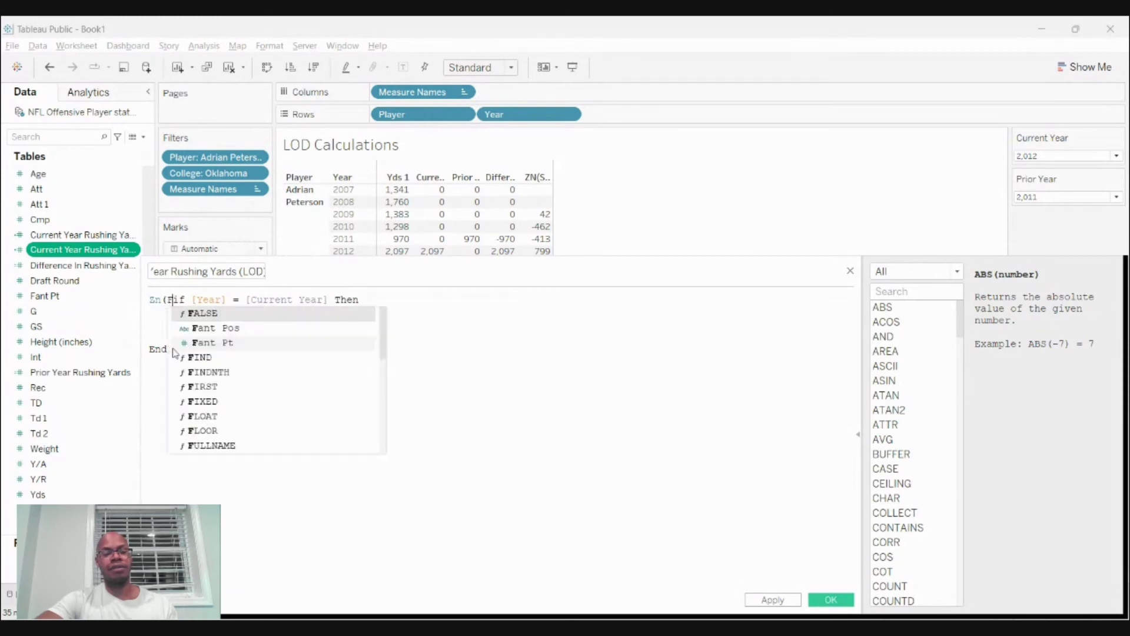
text(ixed)
key(BackSpace)
key(BackSpace)
key(BackSpace)
key(BackSpace)
key(BackSpace)
key(BackSpace)
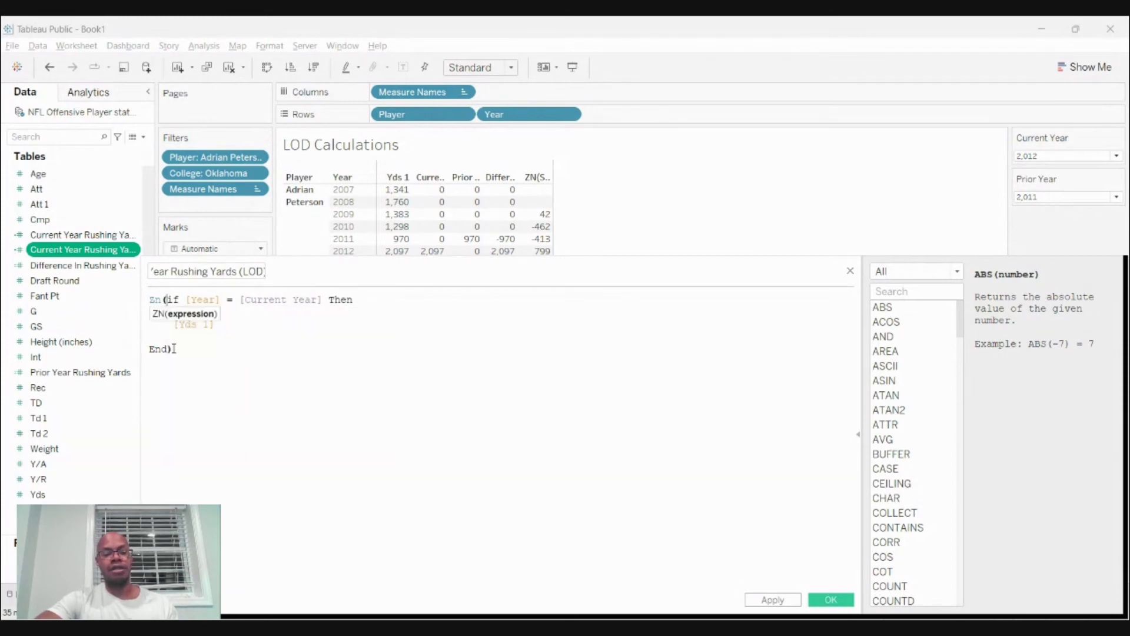
text({Fixed )
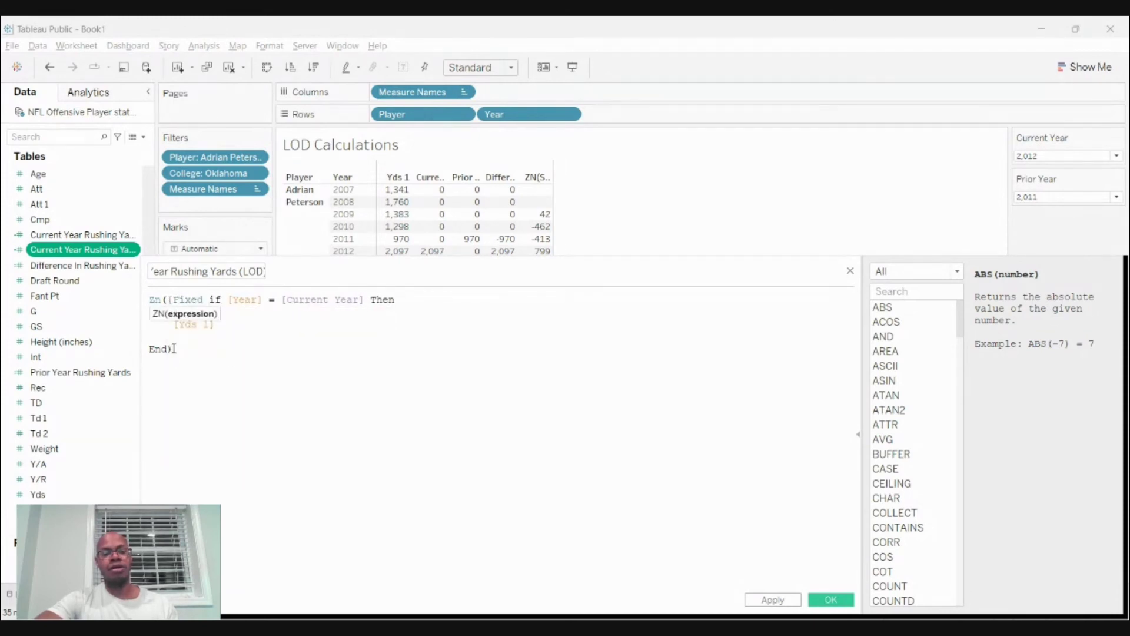
text( if)
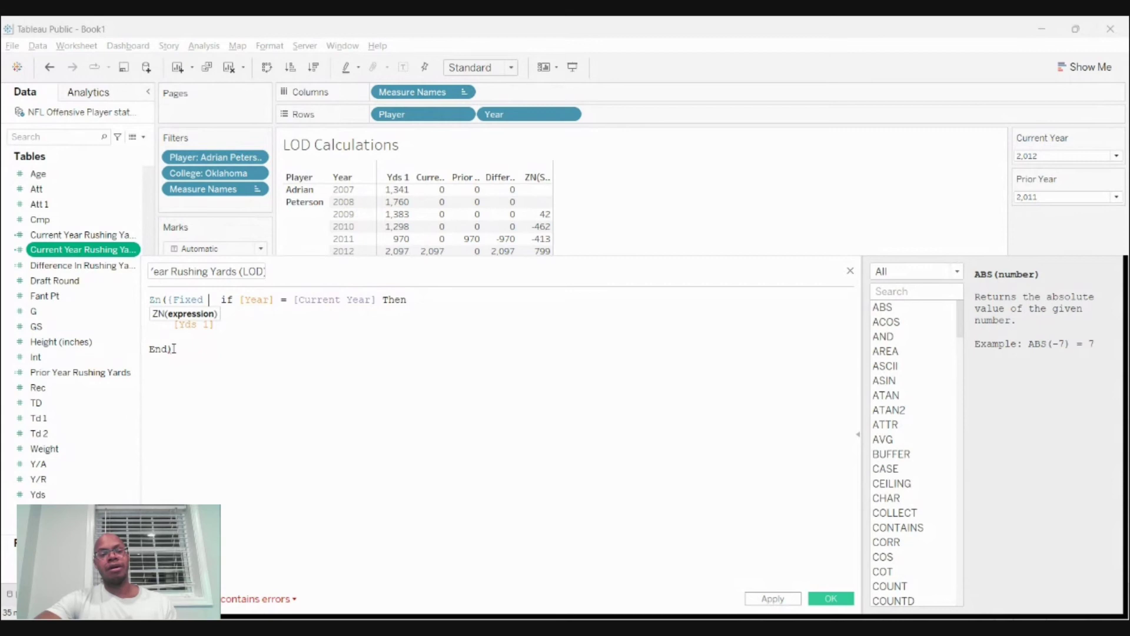
text(pla)
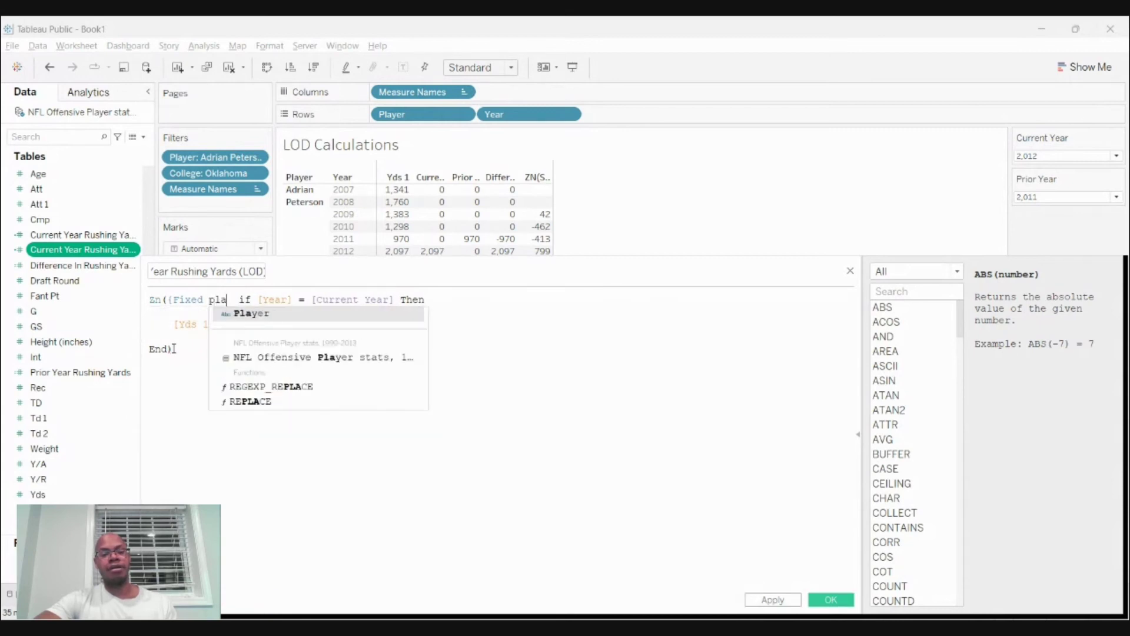
key(Return)
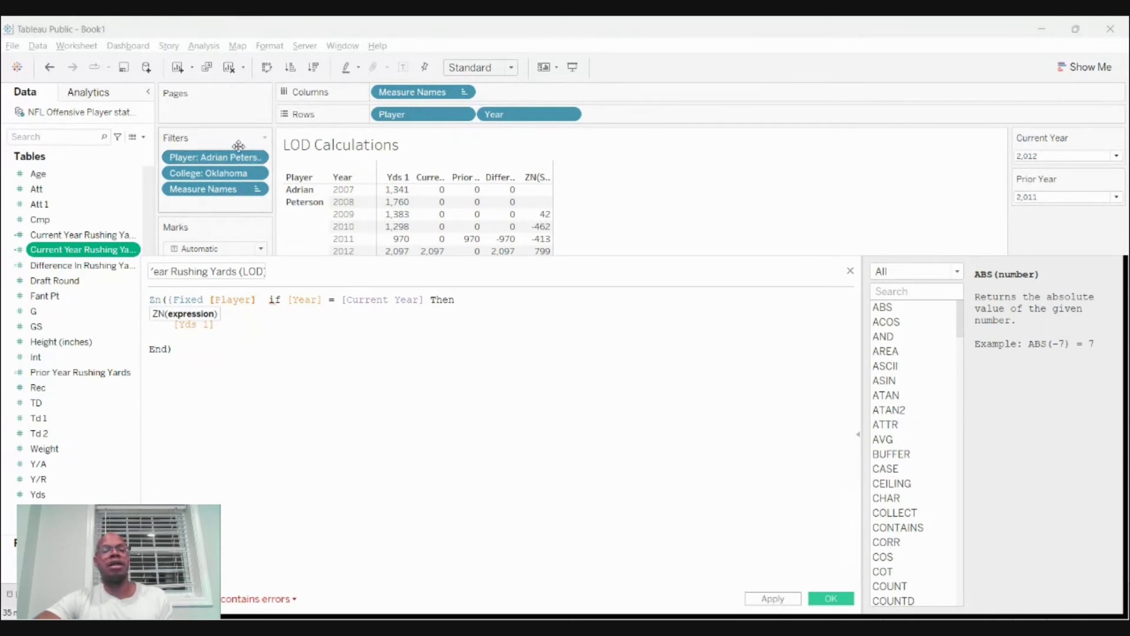
Add [College] as the second fixed dimension after [Player], and end the dimension list with a colon
click(260, 302)
text(: )
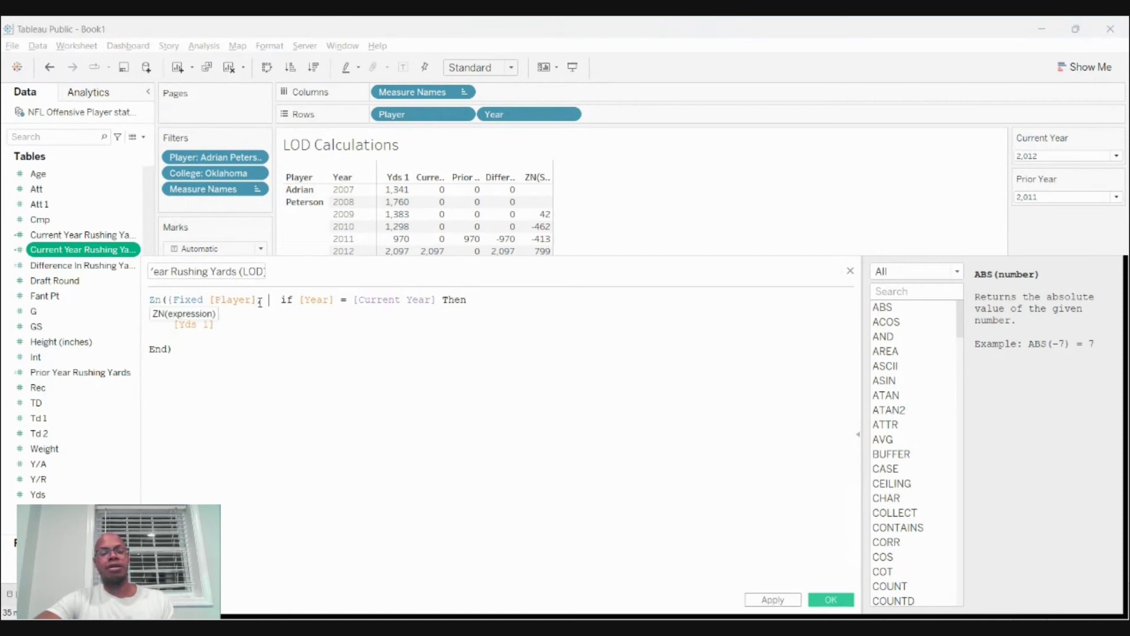
text([College])
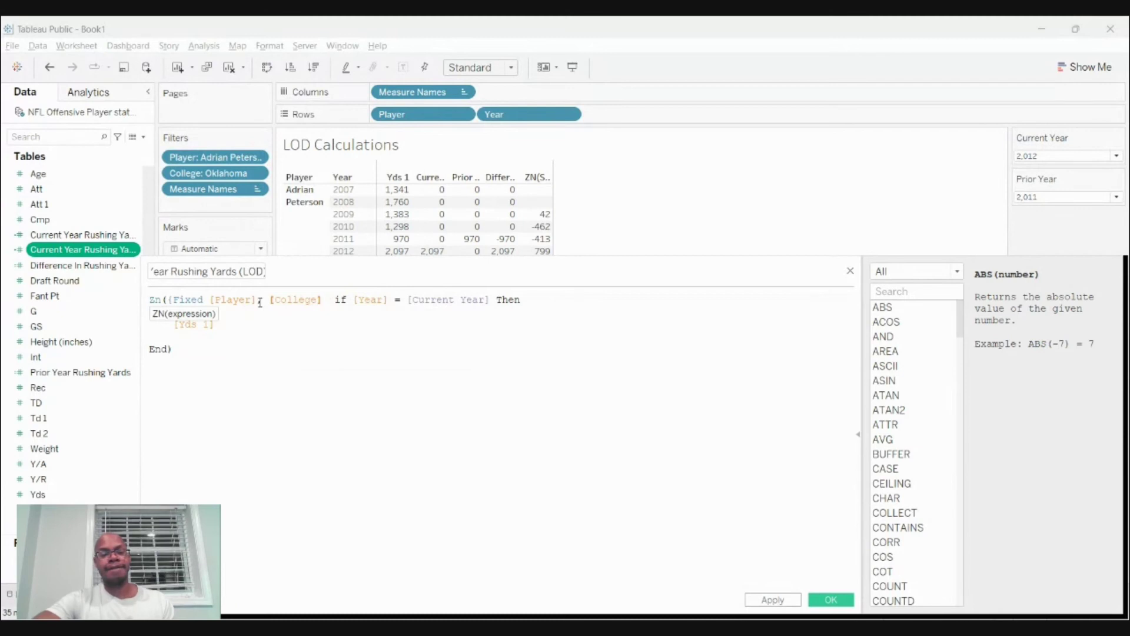
text(:)
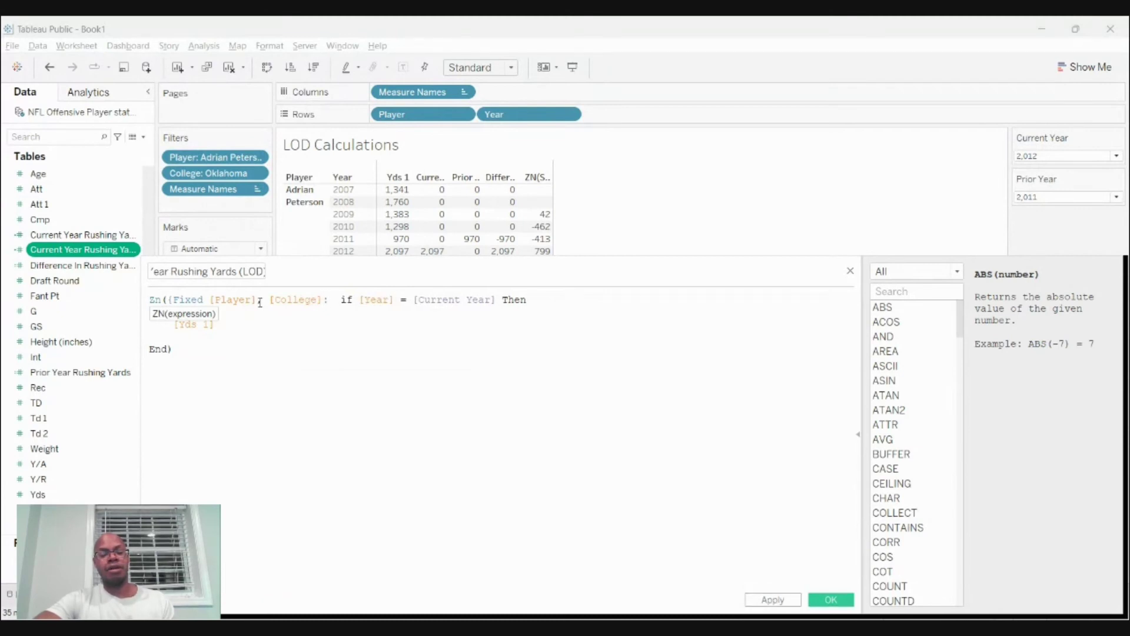
Wrap the if expression in sum(), close the Fixed expression's brace after End, and save the calculation
text(sum()
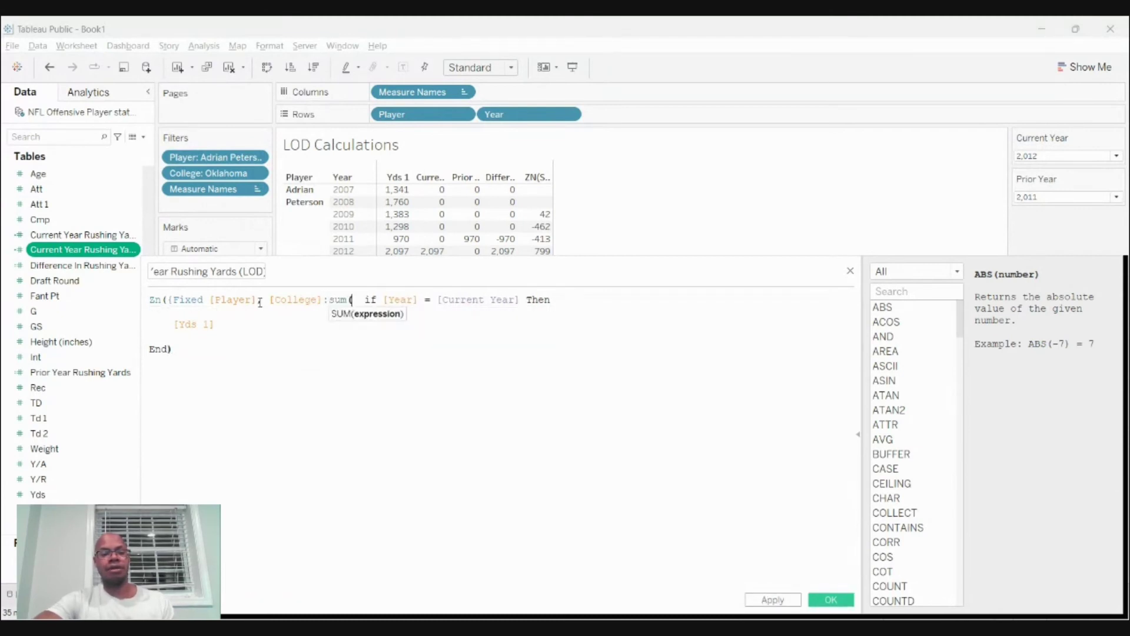
click(169, 350)
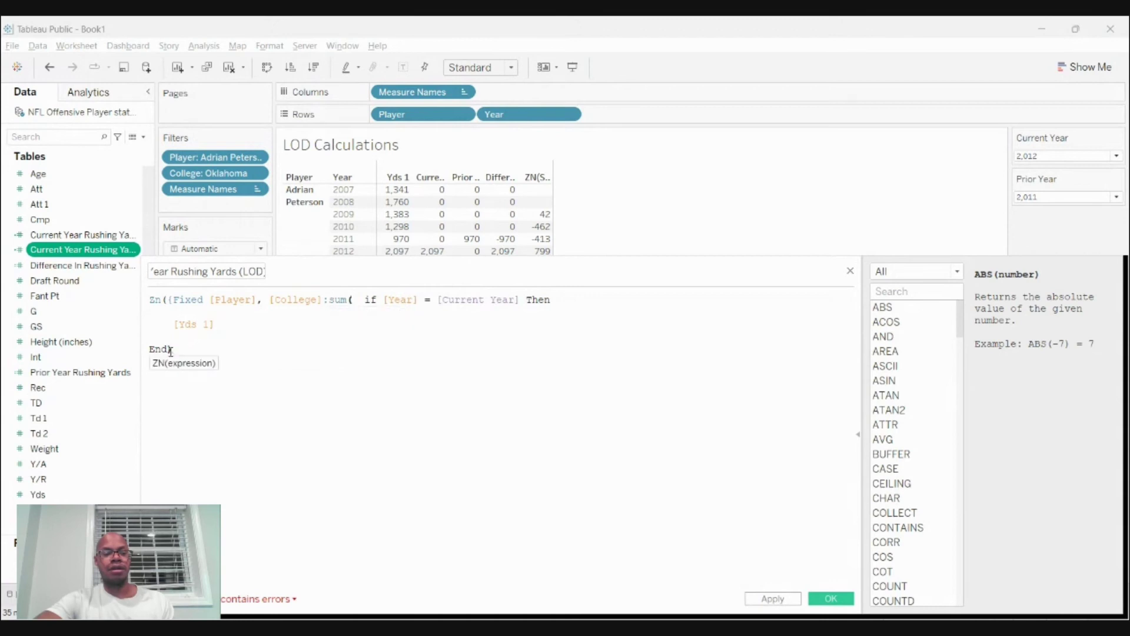
click(168, 349)
text() })
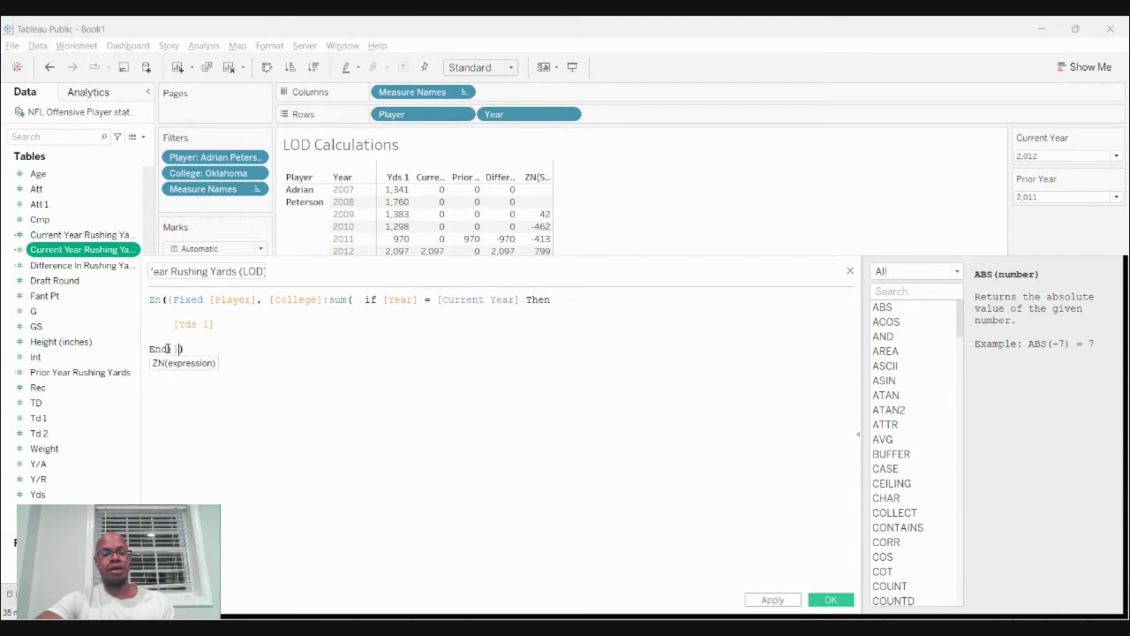
click(363, 301)
key(BackSpace)
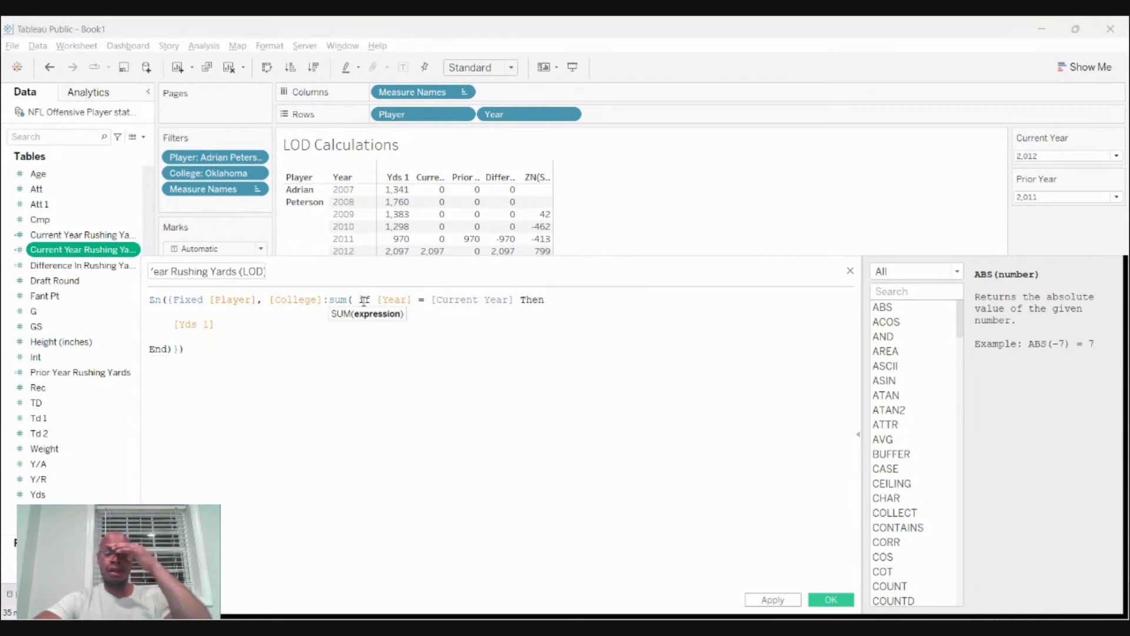
click(831, 600)
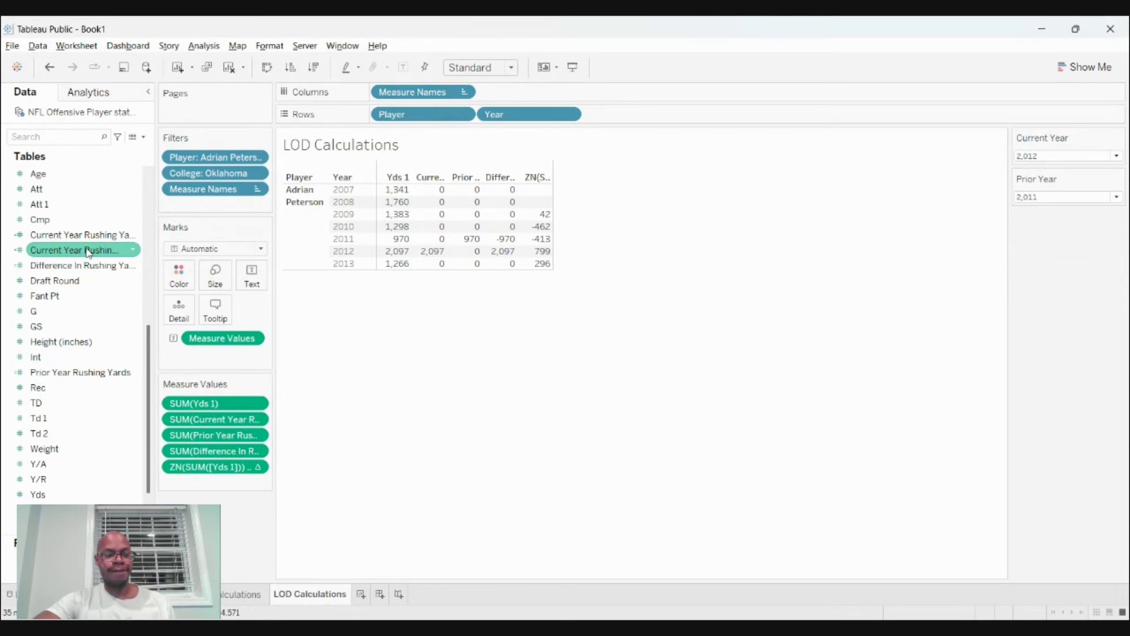
Replace Current Year Rushing Yards with Current Year Rushing Yards (LOD) in the table's measure values
drag(87, 252, 220, 427)
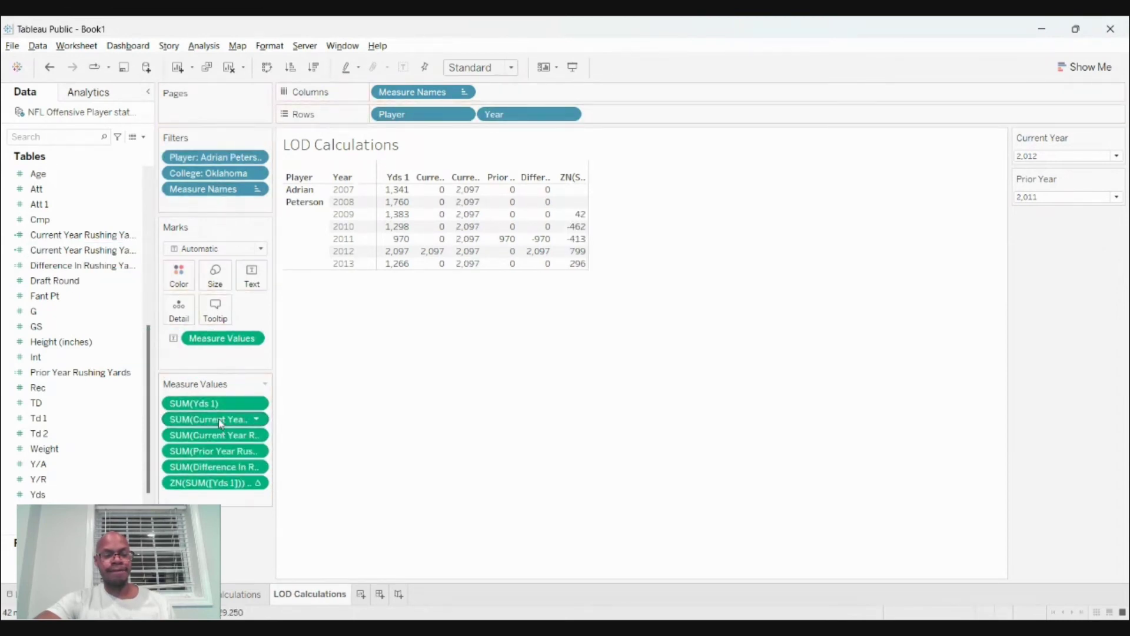
mouse_move(462, 239)
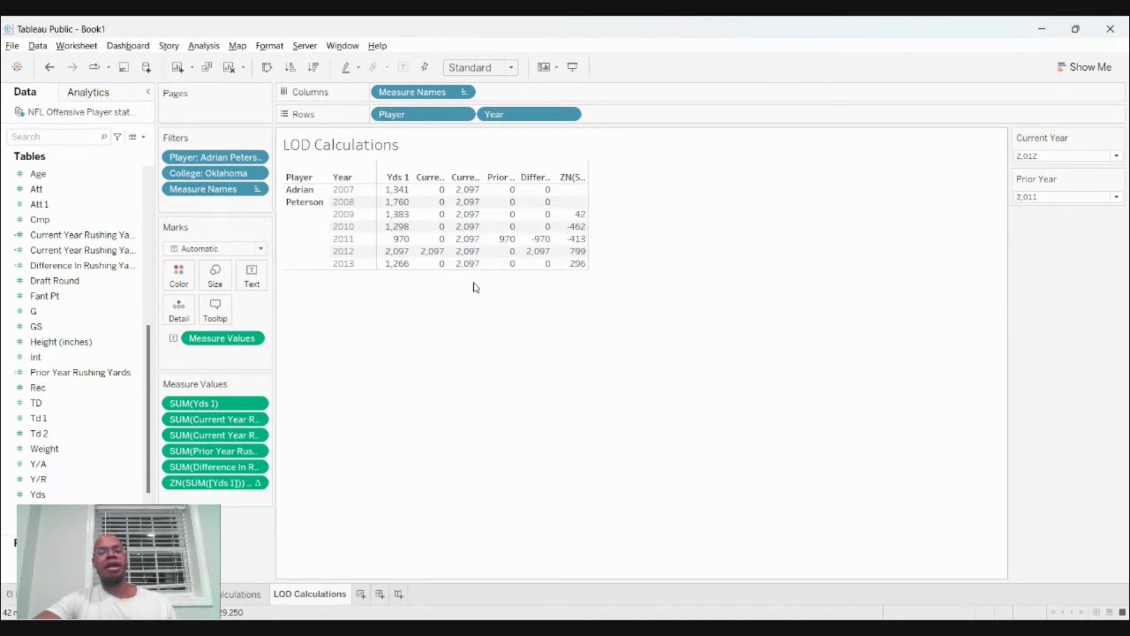
mouse_move(390, 228)
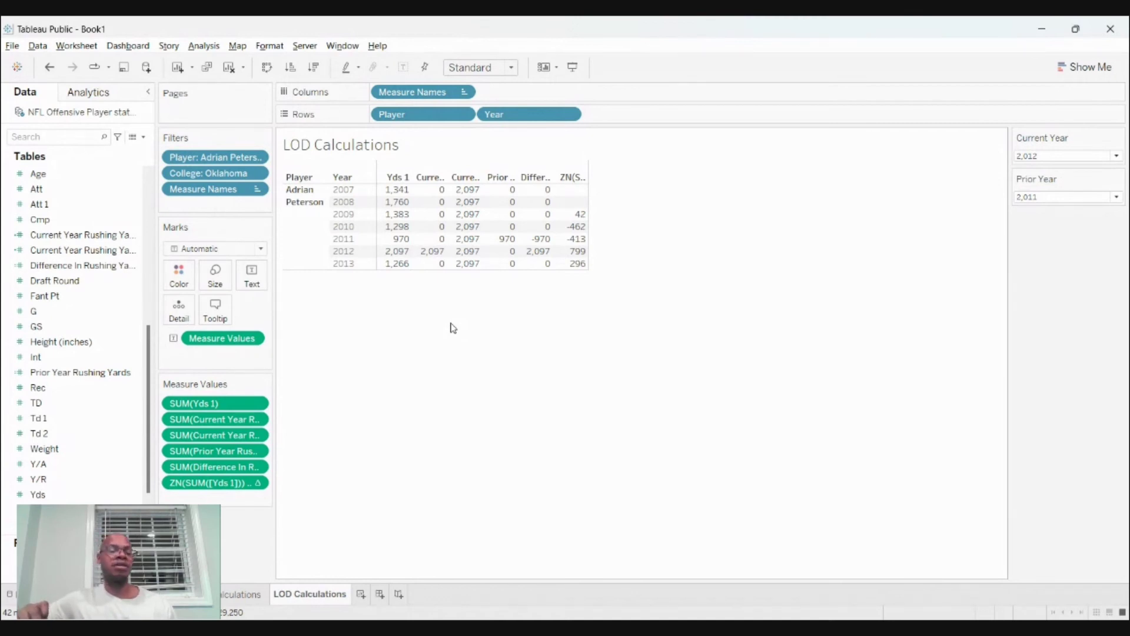
mouse_move(492, 199)
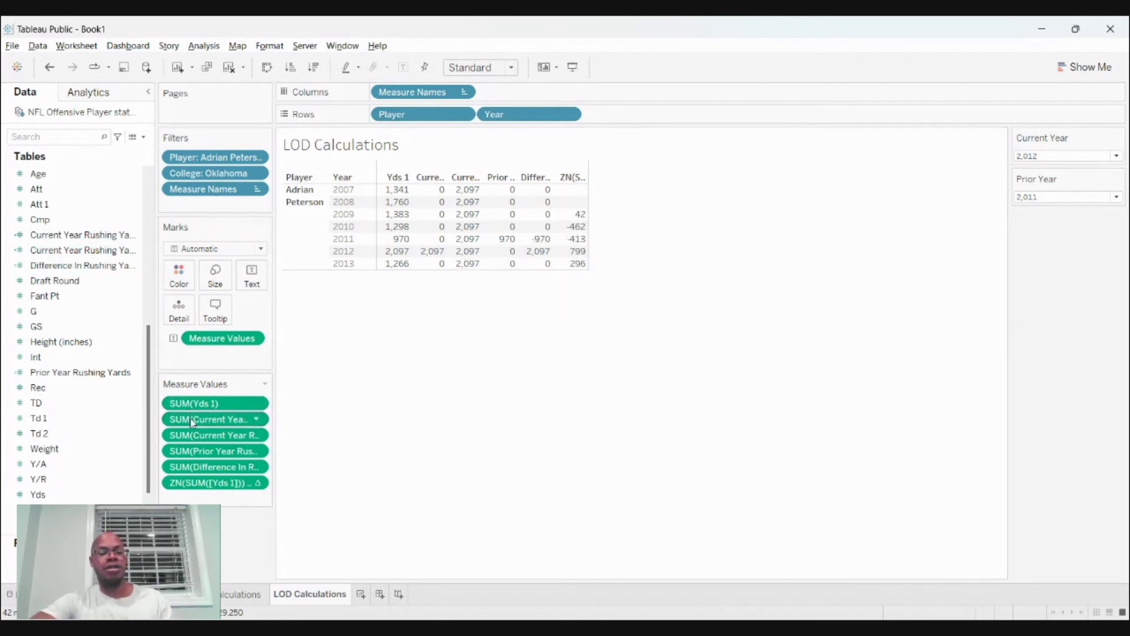
drag(189, 419, 101, 419)
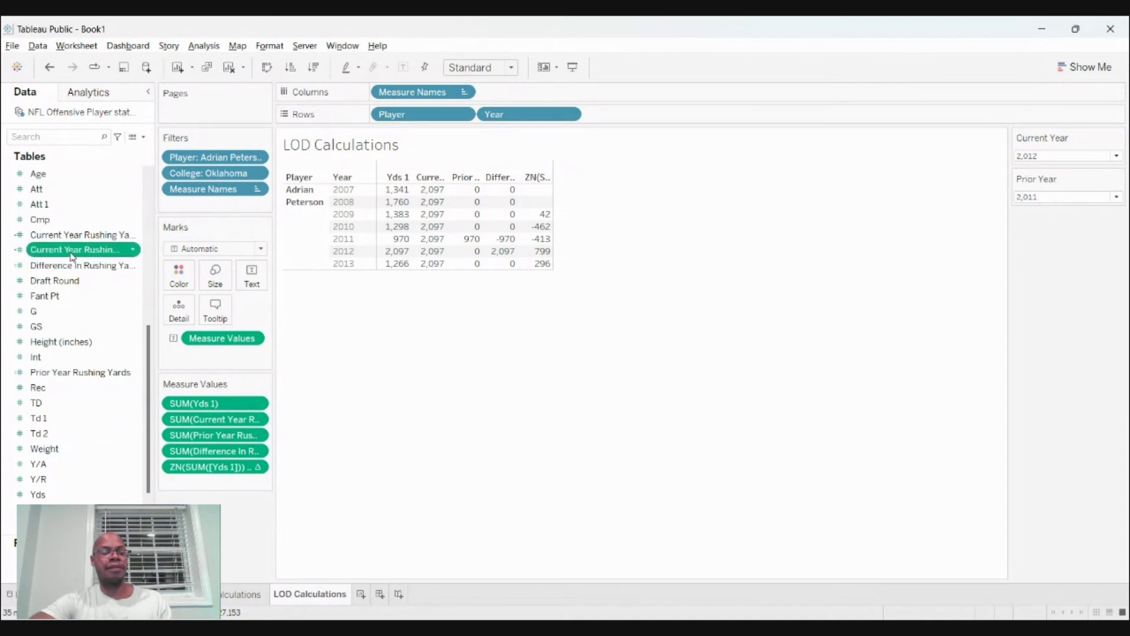
Duplicate Current Year Rushing Yards (LOD) and change the copy's condition to compare [Year] with [Prior Year]
click(105, 336)
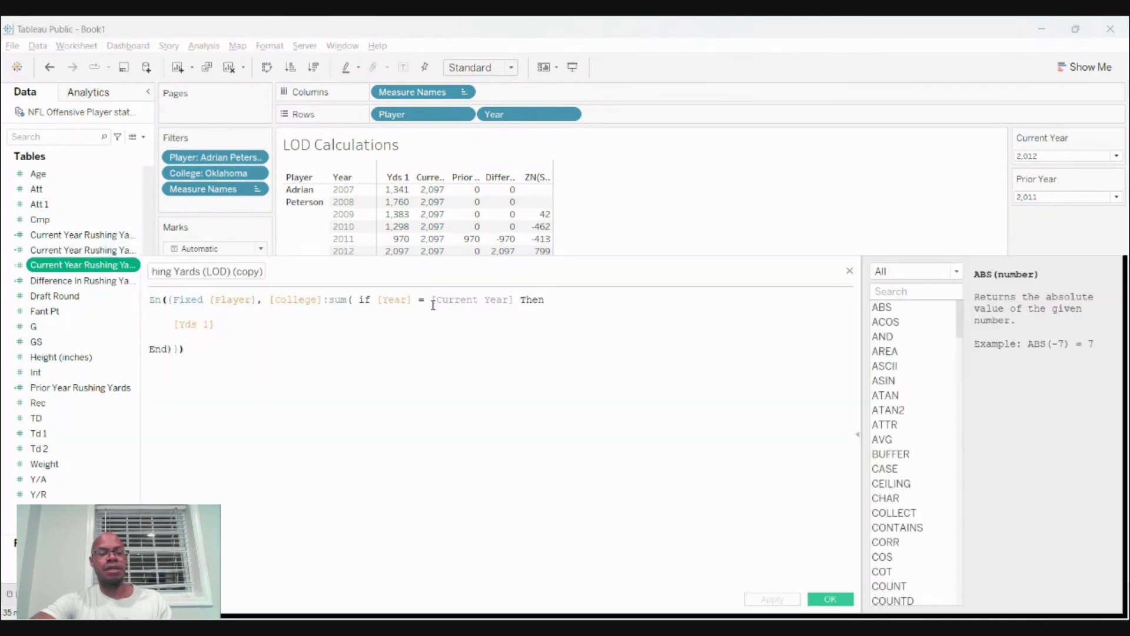
click(479, 301)
key(BackSpace)
key(BackSpace)
key(BackSpace)
key(BackSpace)
key(BackSpace)
key(BackSpace)
key(BackSpace)
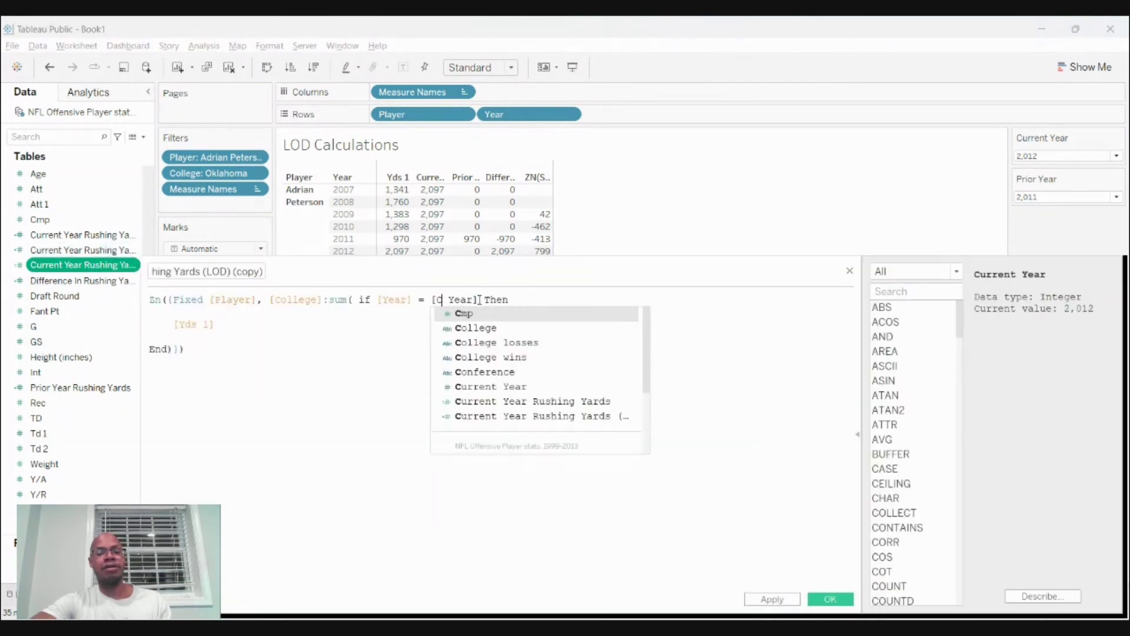
text(Prior)
click(378, 323)
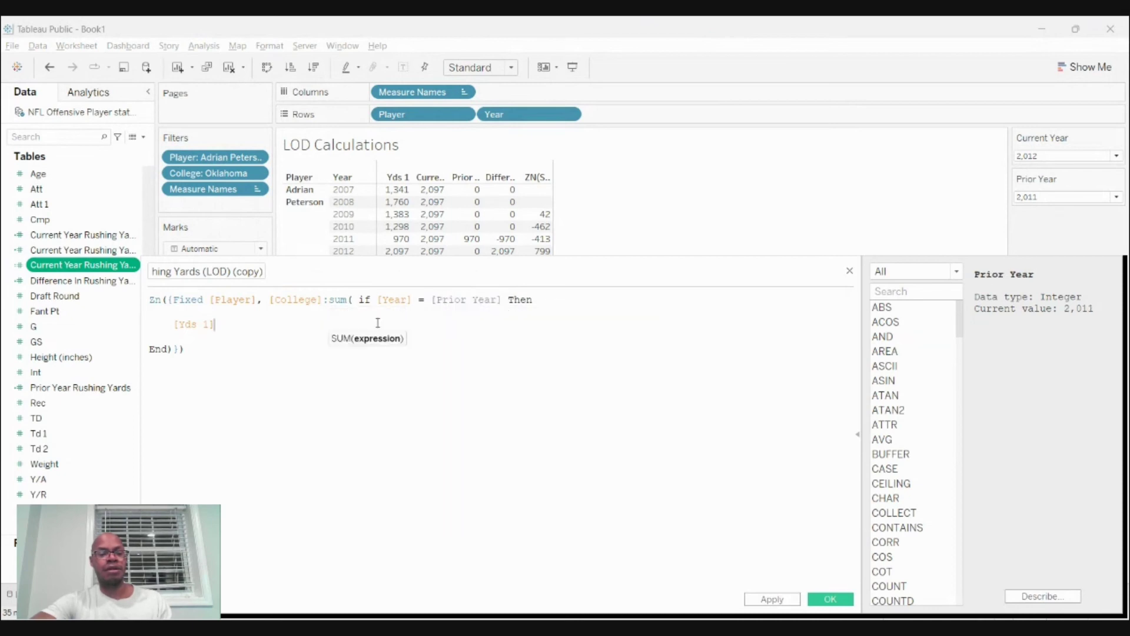
Rename the copied calculation Prior Year Rushing Yards (LOD) and save it
drag(235, 271, 352, 285)
key(BackSpace)
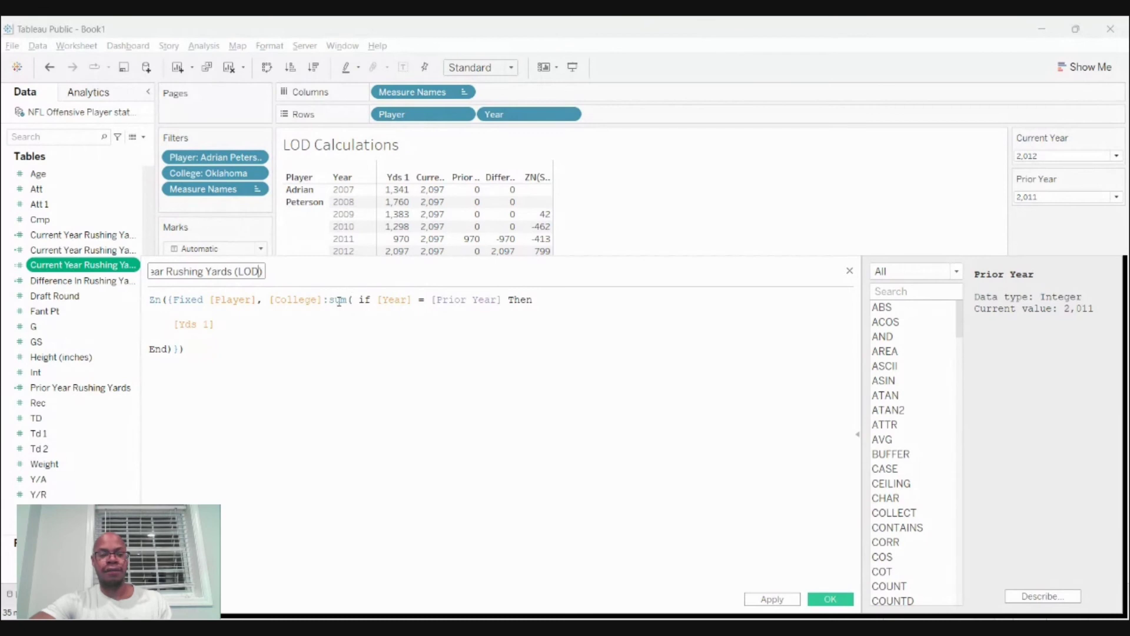
key(Home)
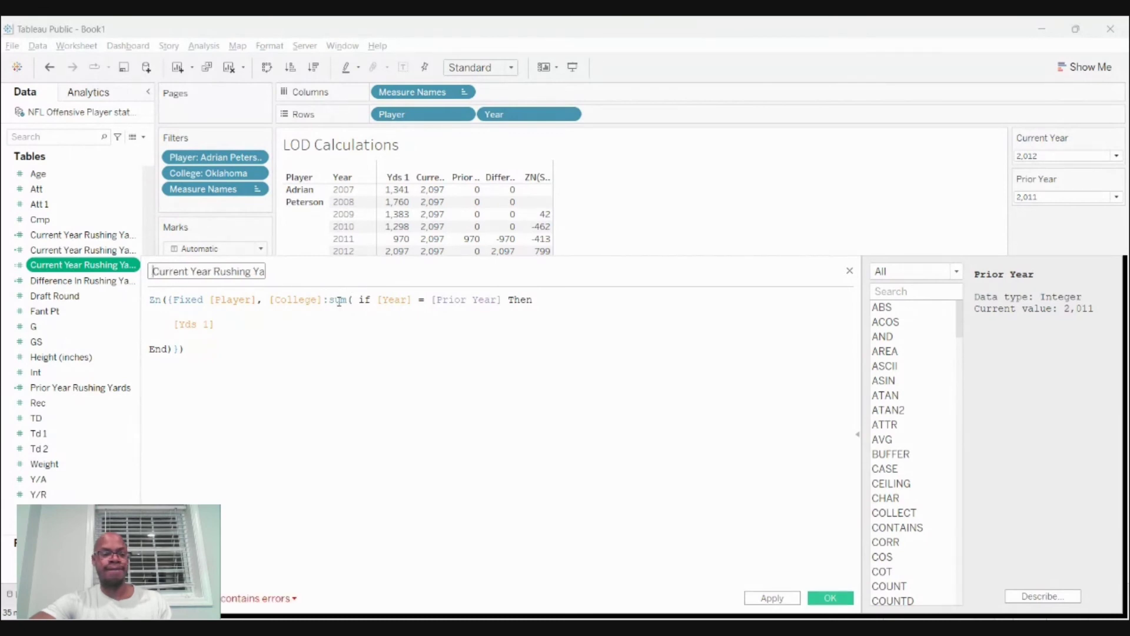
click(339, 301)
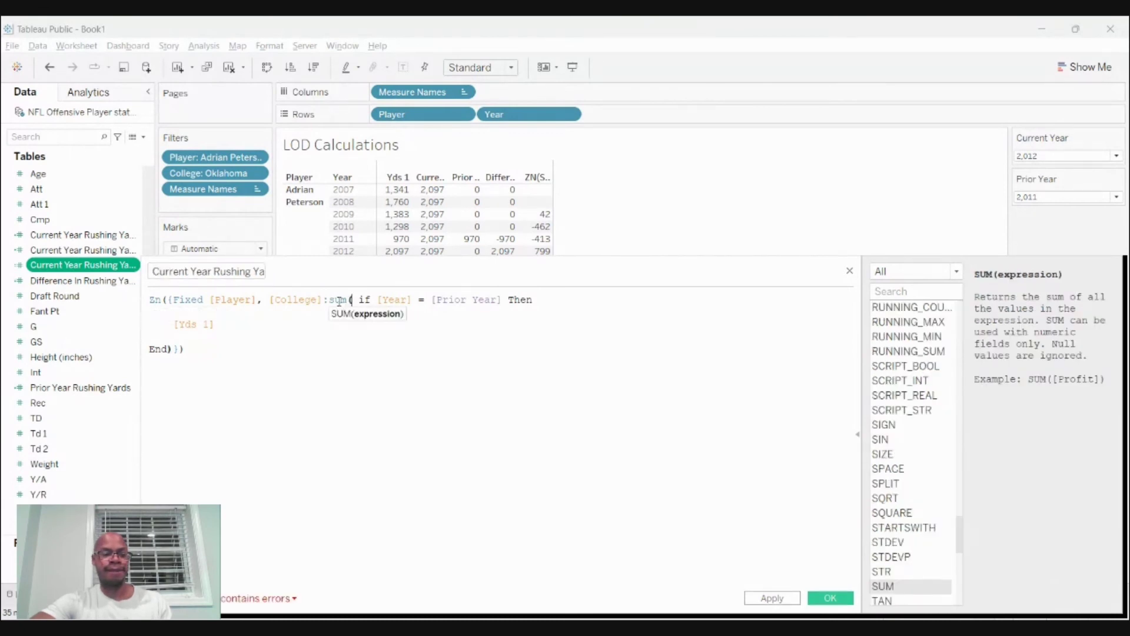
click(187, 271)
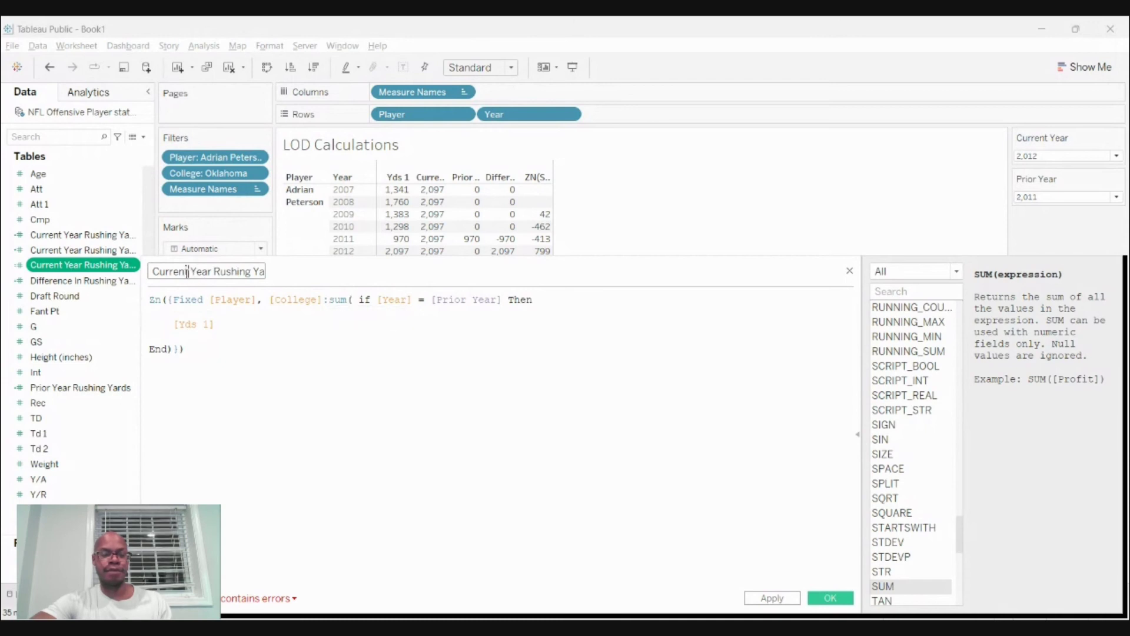
key(BackSpace)
key(BackSpace)
key(BackSpace)
key(BackSpace)
key(BackSpace)
key(BackSpace)
text(Prior)
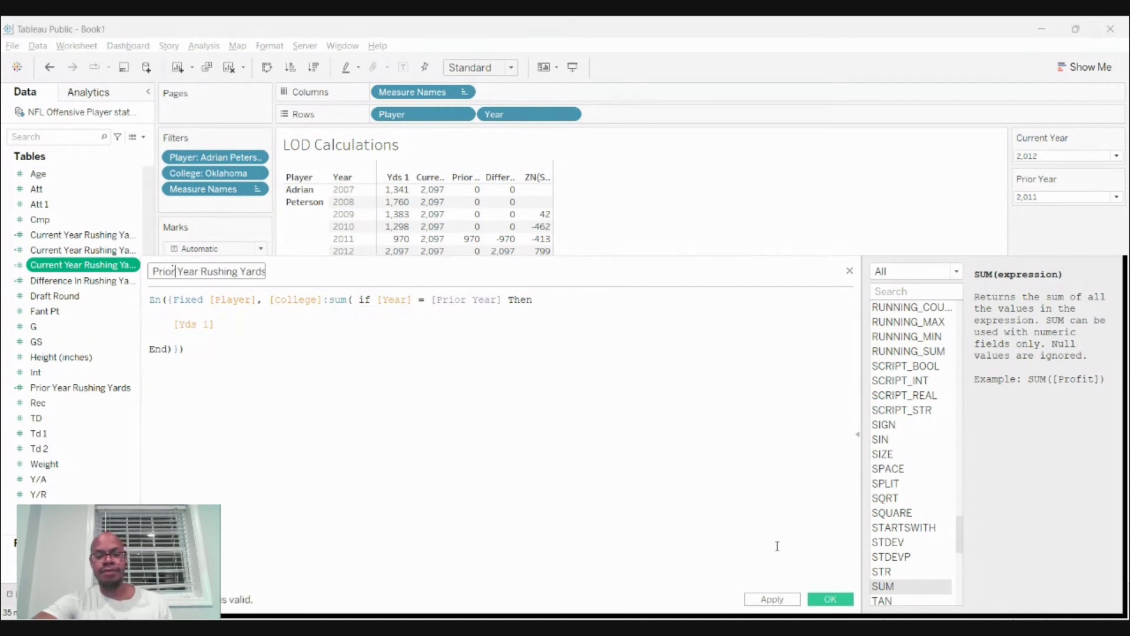
click(830, 599)
Replace Prior Year Rushing Yards with Prior Year Rushing Yards (LOD) in the table's measure values
click(66, 326)
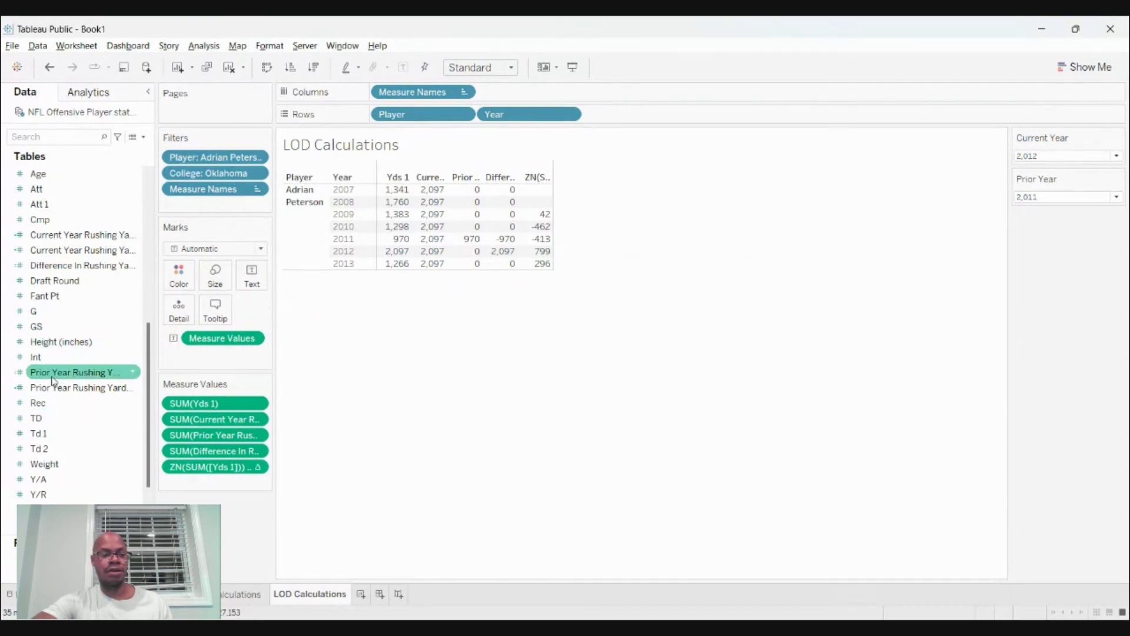
scroll(68, 374, down, 3)
drag(69, 318, 199, 427)
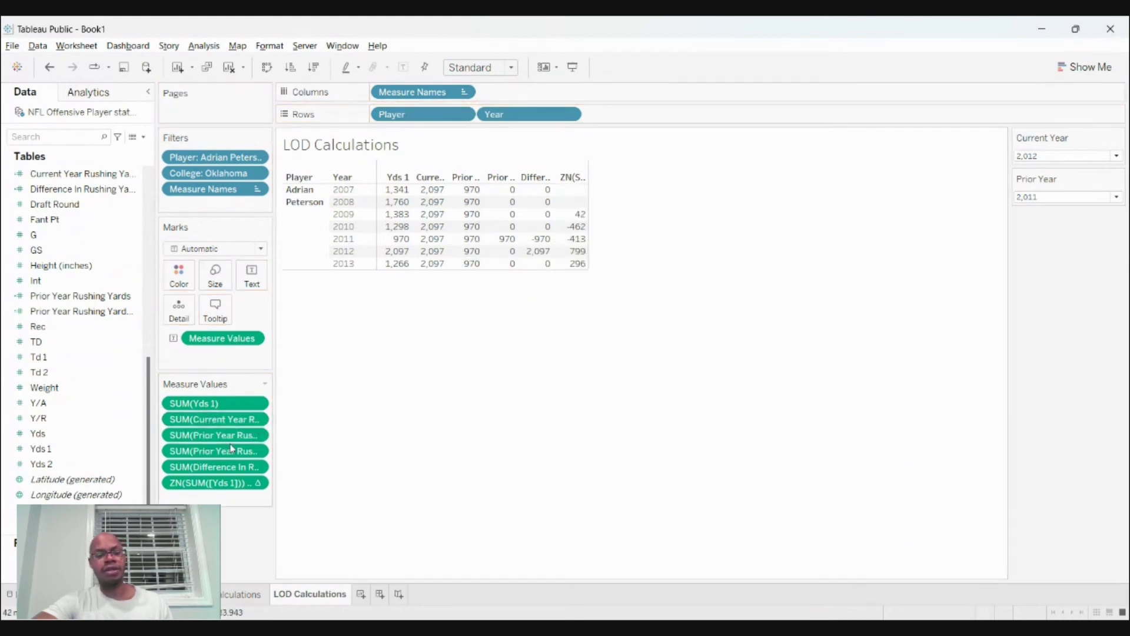
drag(213, 451, 6, 381)
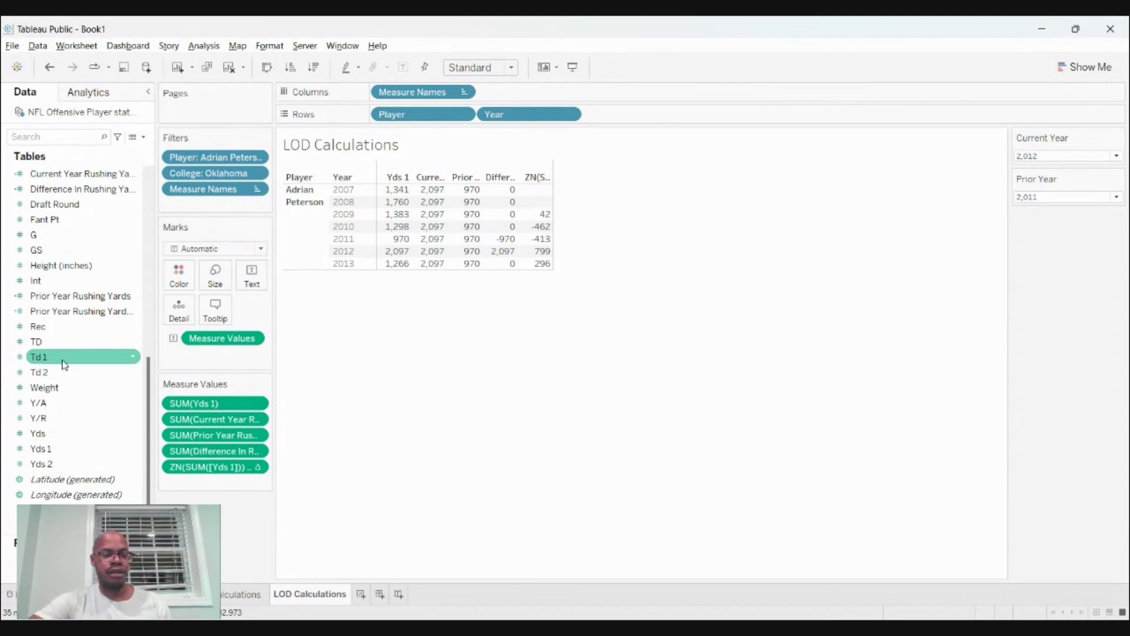
Duplicate the Difference In Rushing Yards field and name the copy Difference In Rushing Yards (LOD)
scroll(59, 359, up, 3)
scroll(62, 362, down, 3)
scroll(65, 365, up, 5)
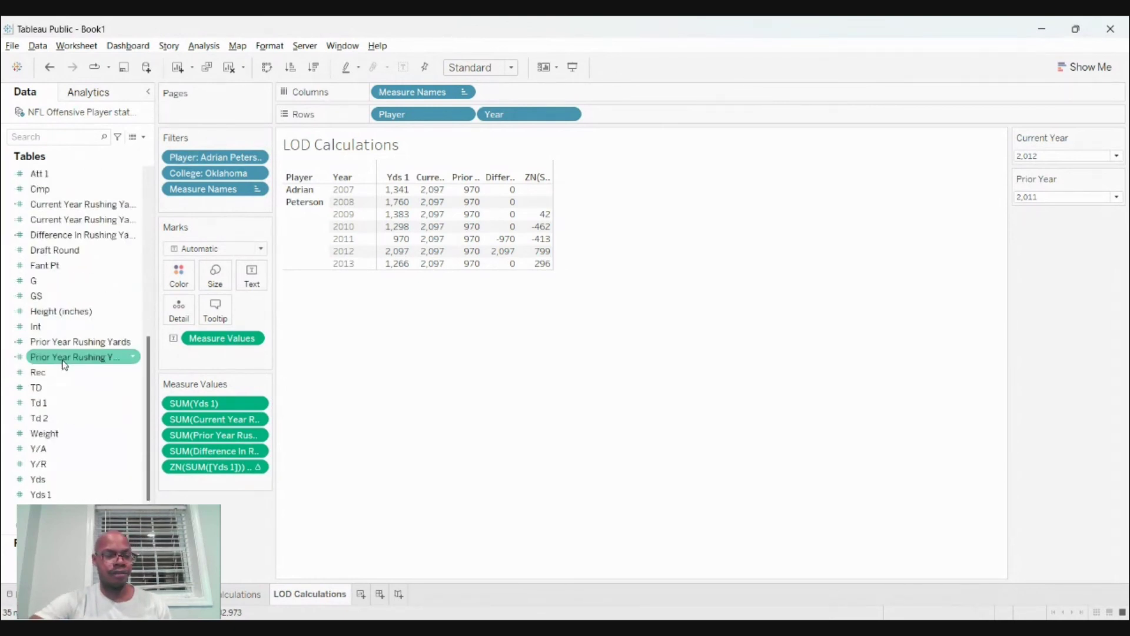
scroll(65, 365, down, 3)
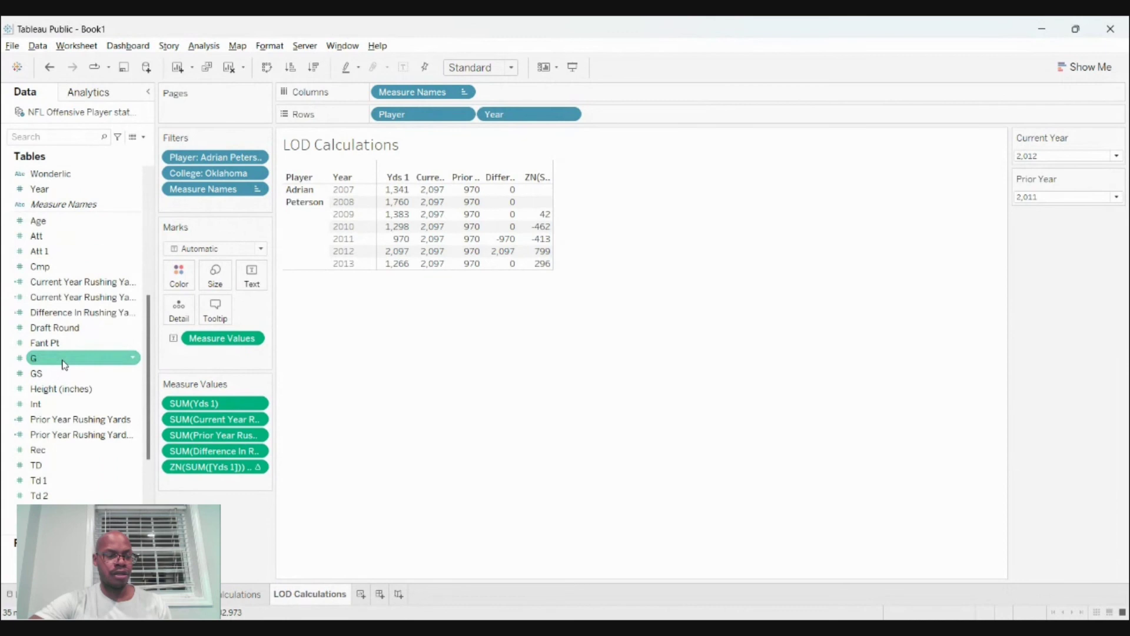
click(70, 313)
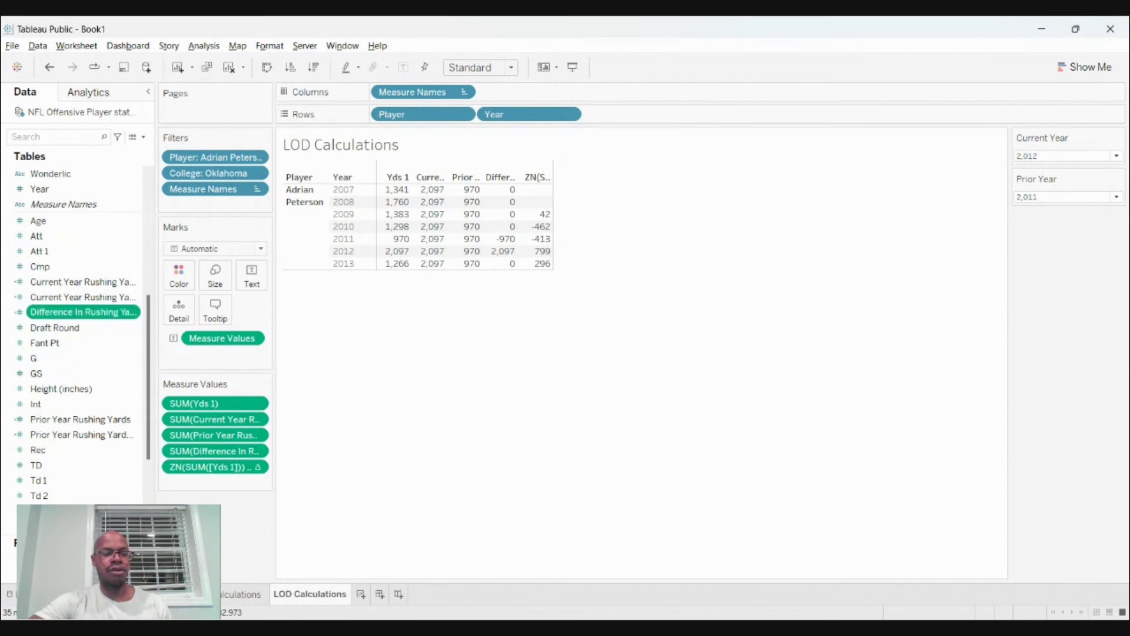
click(116, 403)
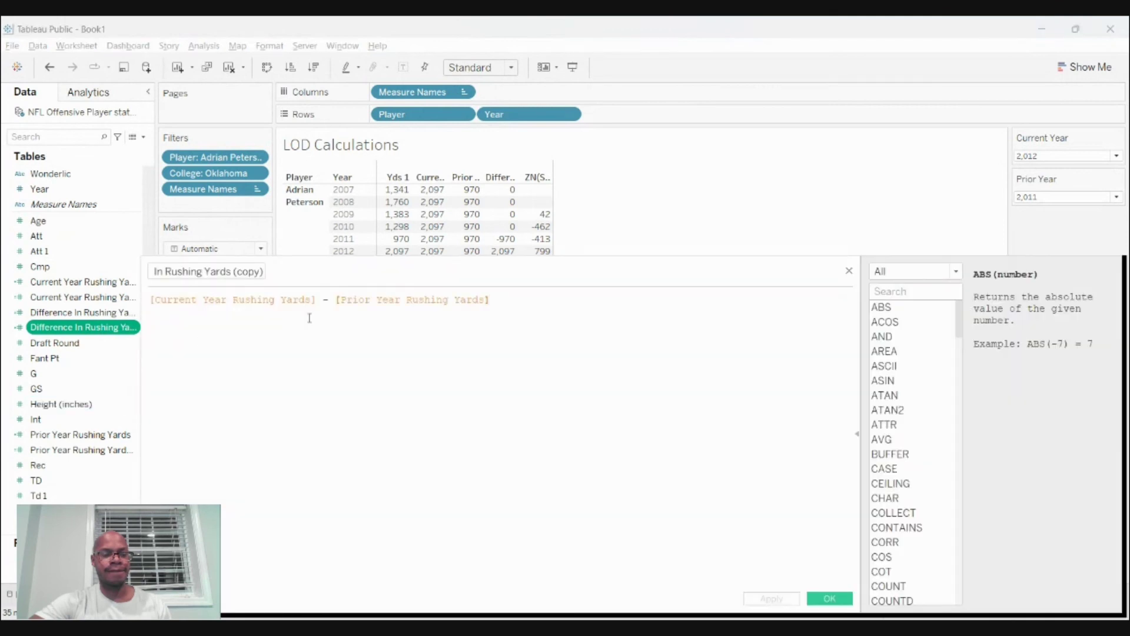
click(257, 276)
key(BackSpace)
key(BackSpace)
key(BackSpace)
key(BackSpace)
key(BackSpace)
key(BackSpace)
key(BackSpace)
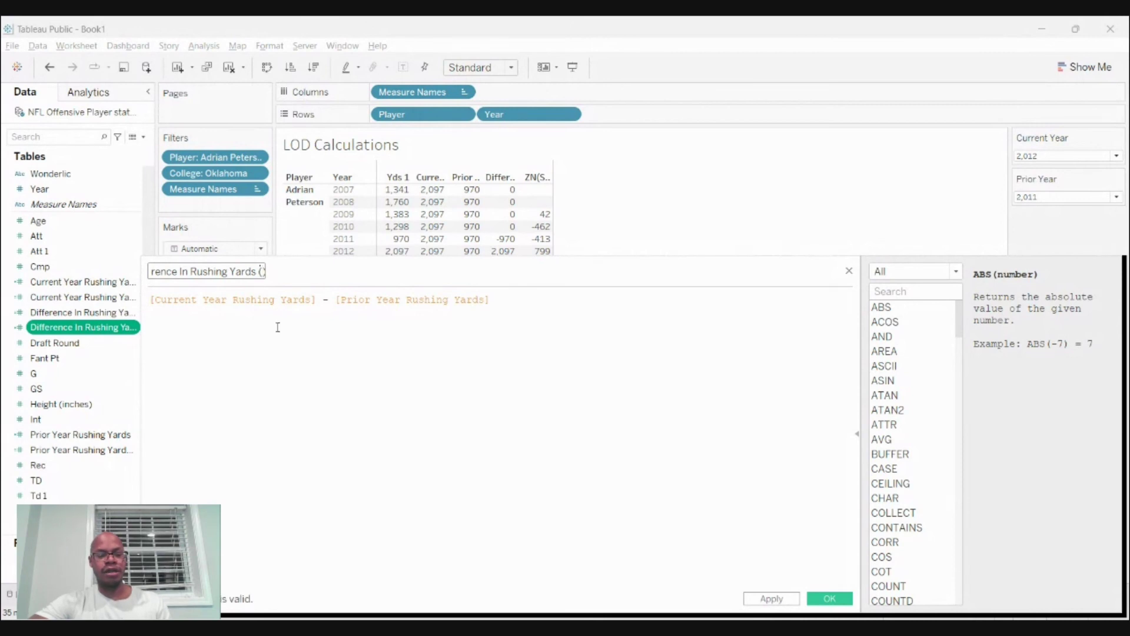
text((LOD))
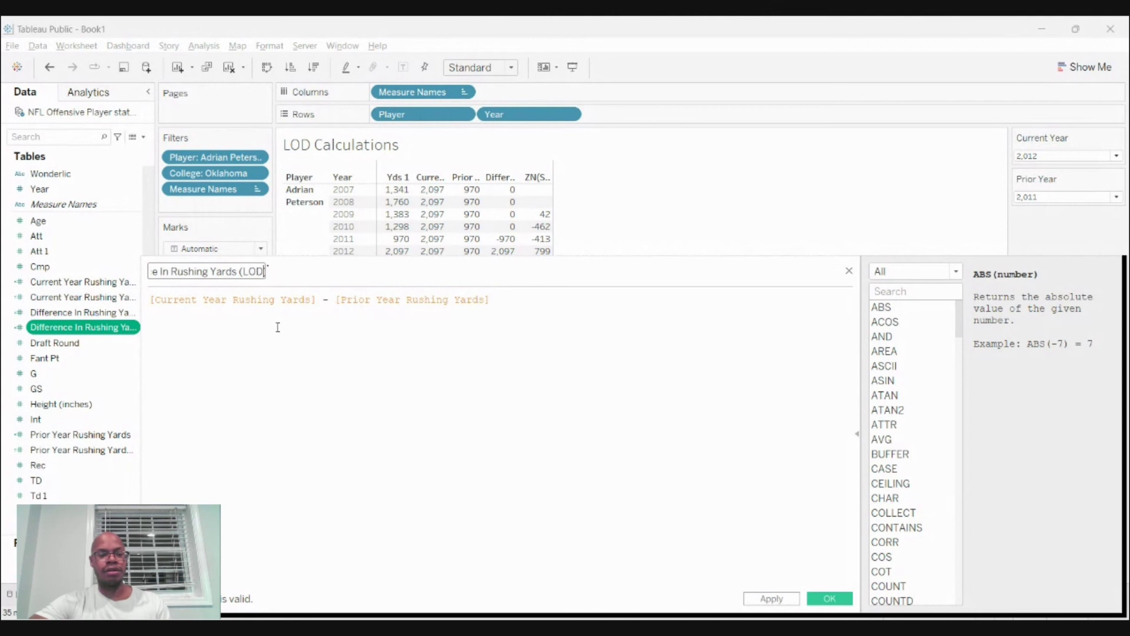
Replace the formula with [Current Year Rushing Yards (LOD)] - [Prior Year Rushing Yards (LOD)] and save the calculation
drag(492, 299, 151, 296)
text([cu)
key(Down)
key(Down)
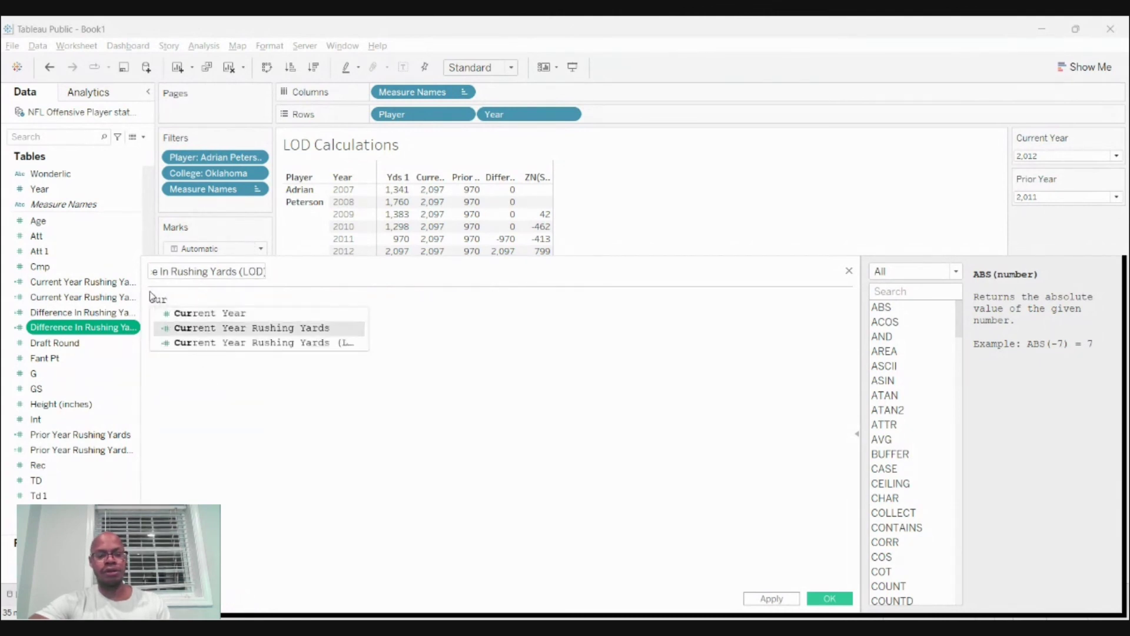
key(Return)
text(- pr)
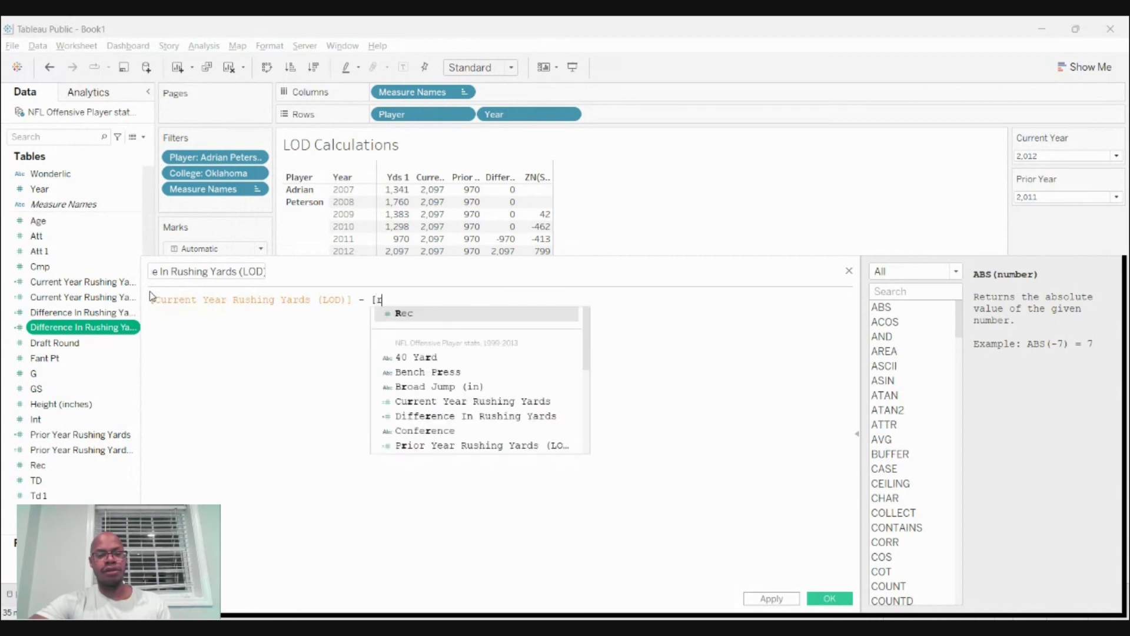
key(Down)
key(Down)
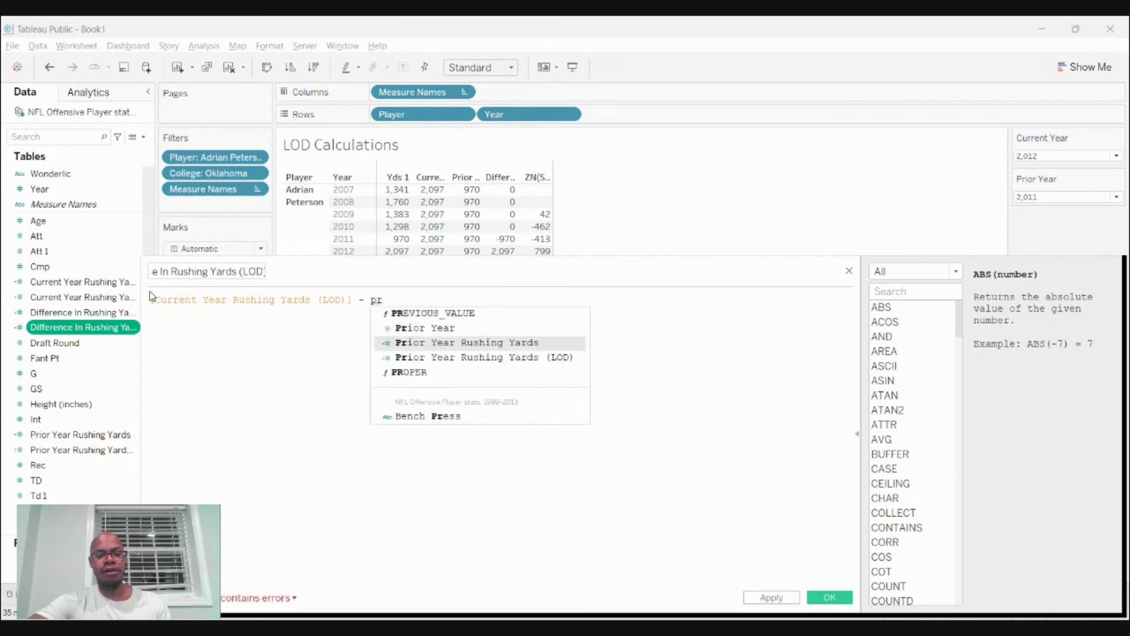
key(Return)
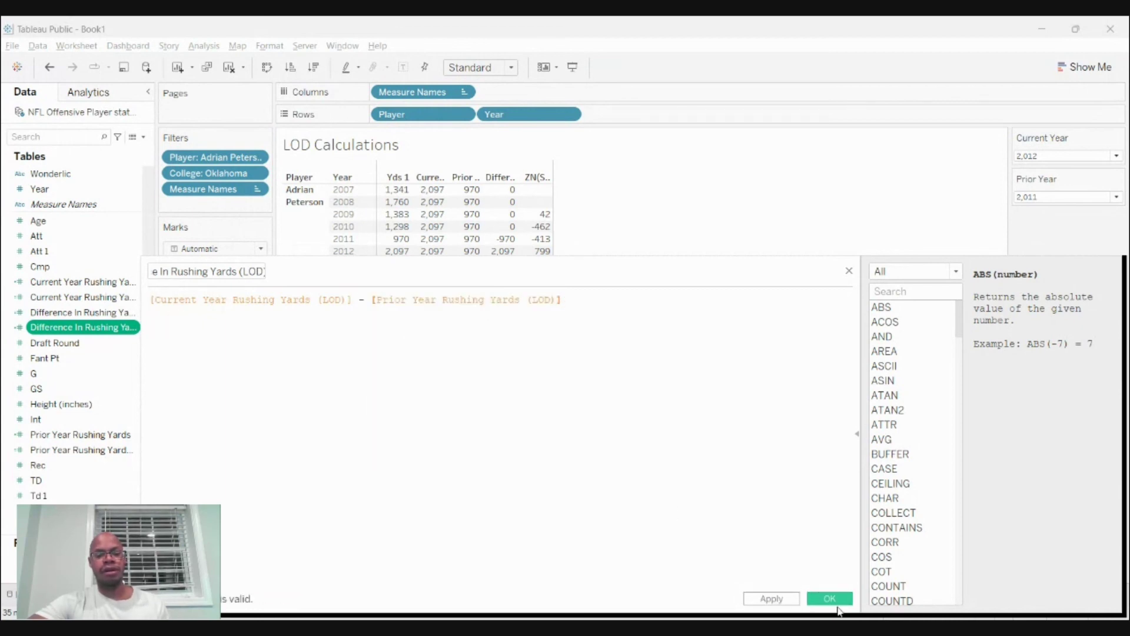
click(830, 598)
Replace Difference In Rushing Yards with Difference In Rushing Yards (LOD) in the table's measure values
drag(88, 335, 121, 448)
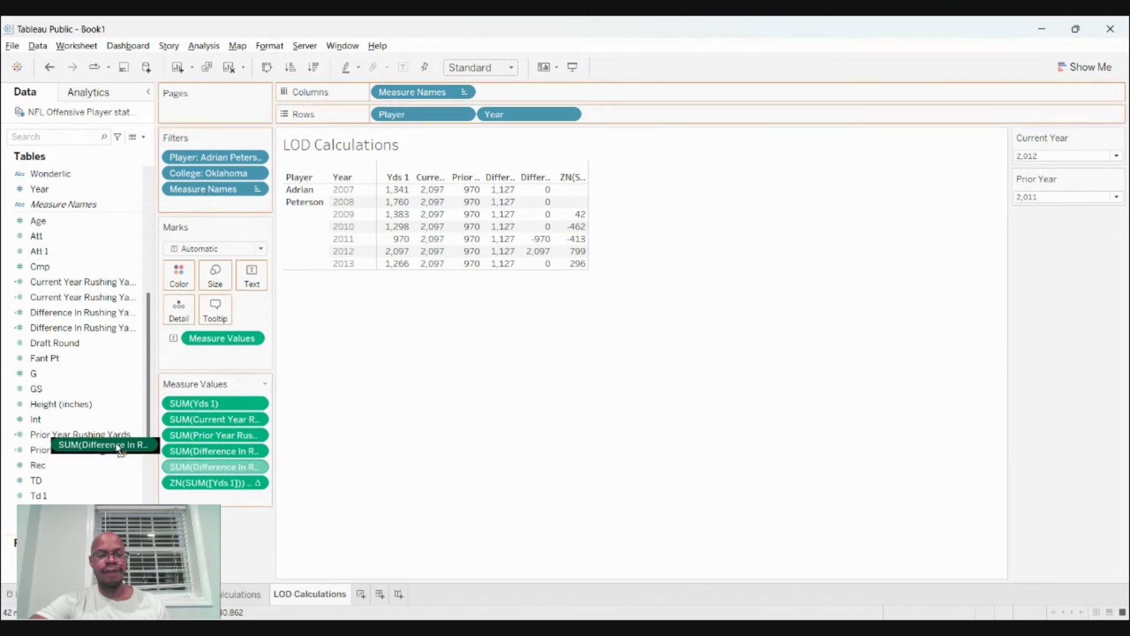
drag(121, 448, 121, 450)
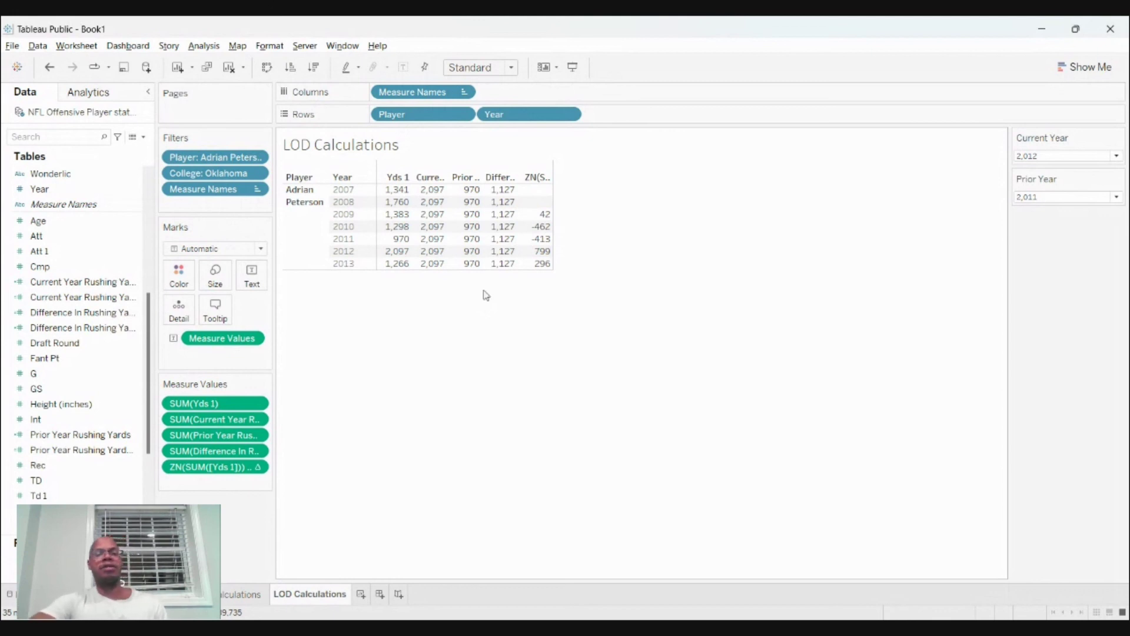
Set the Current Year parameter to 2,013 and Prior Year to 2,009, and keep only the 2013 row in the LOD Calculations table
mouse_move(478, 217)
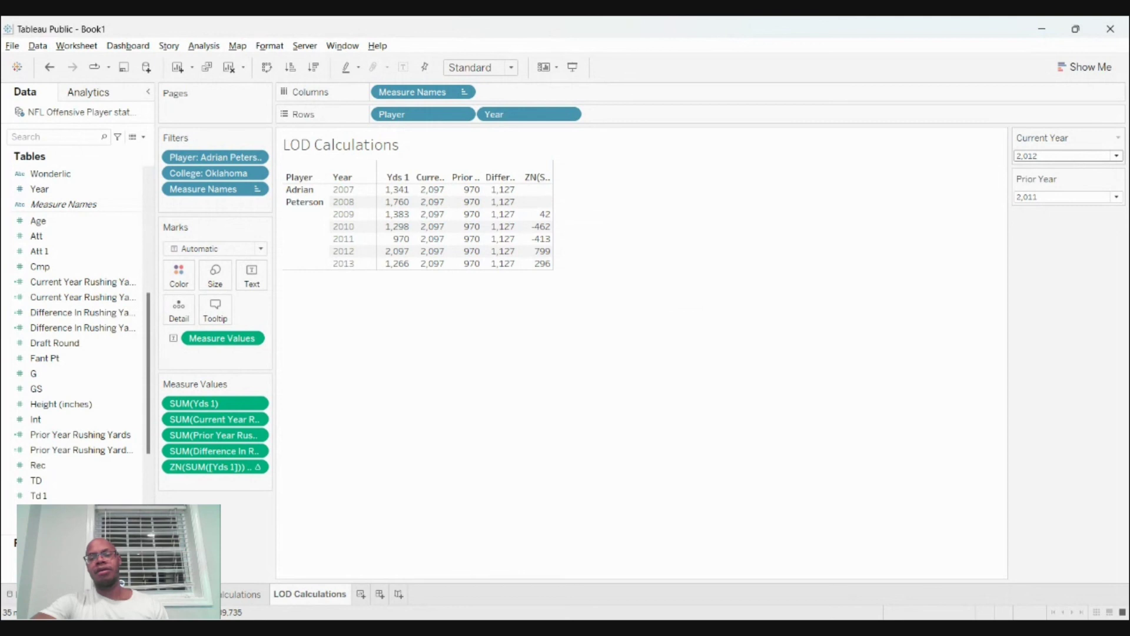
click(1065, 338)
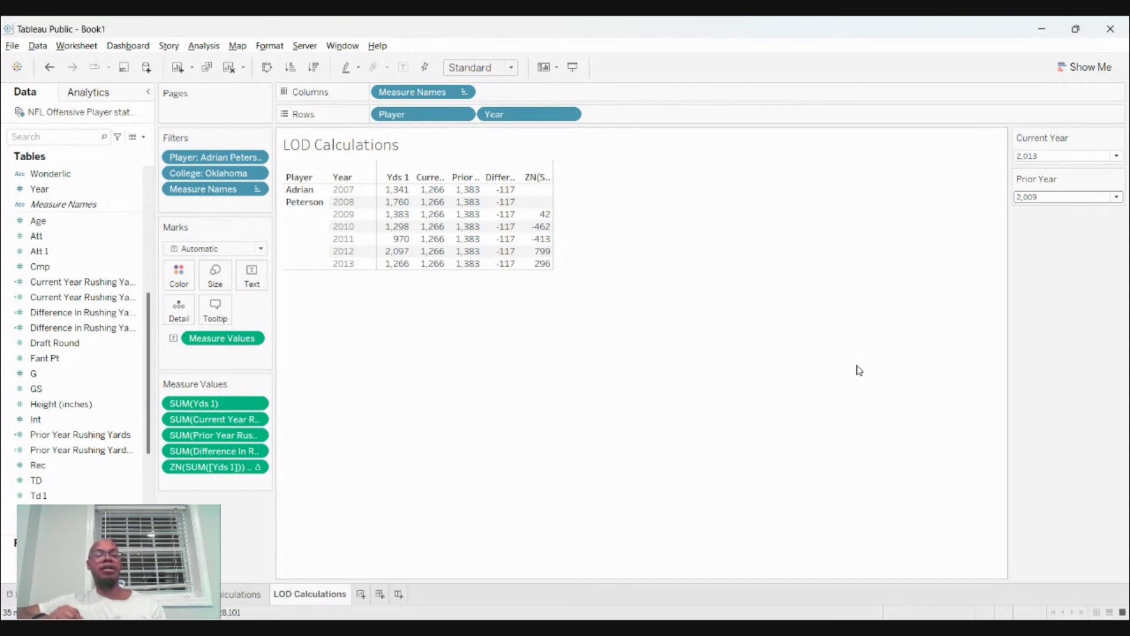
click(337, 264)
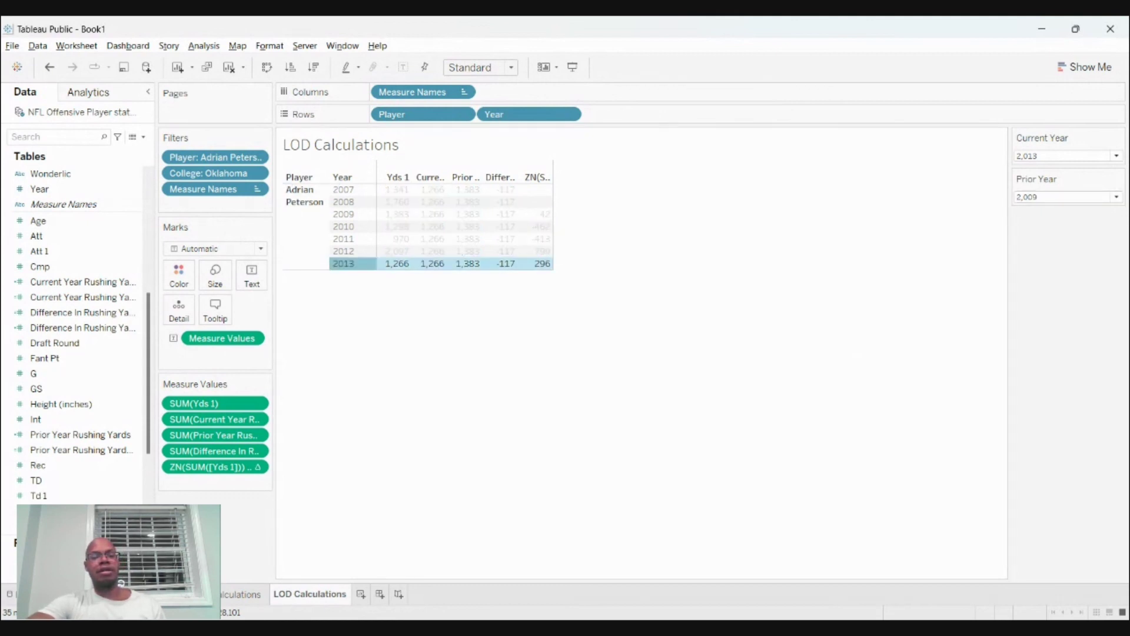
click(357, 278)
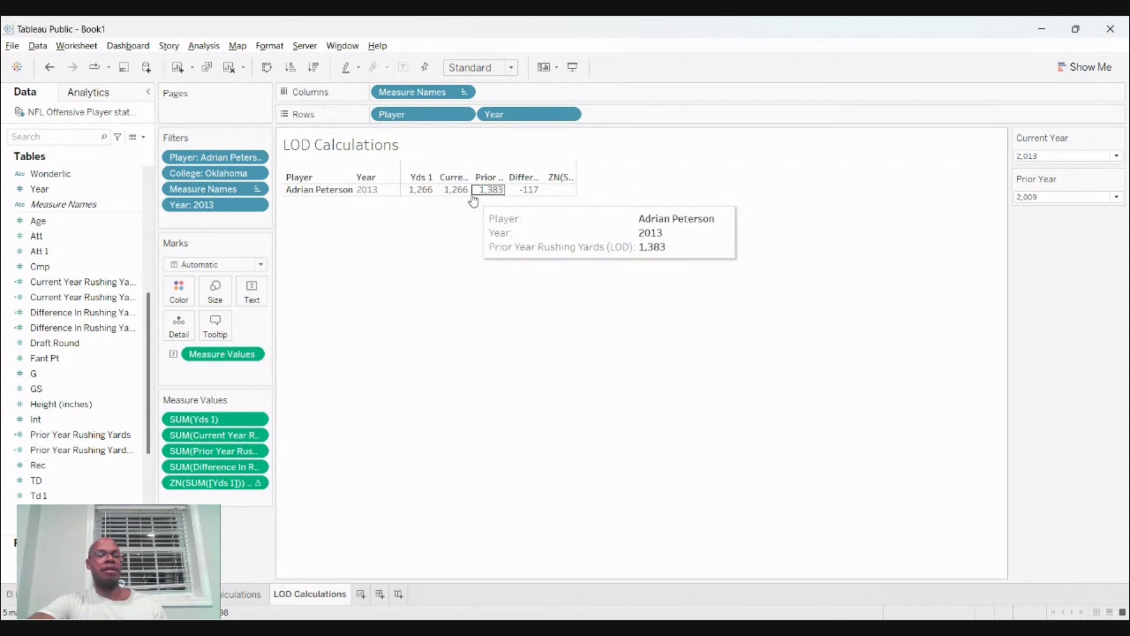
Try keeping only the 2013 row in the Basic Calculations table, and undo that filter
click(227, 595)
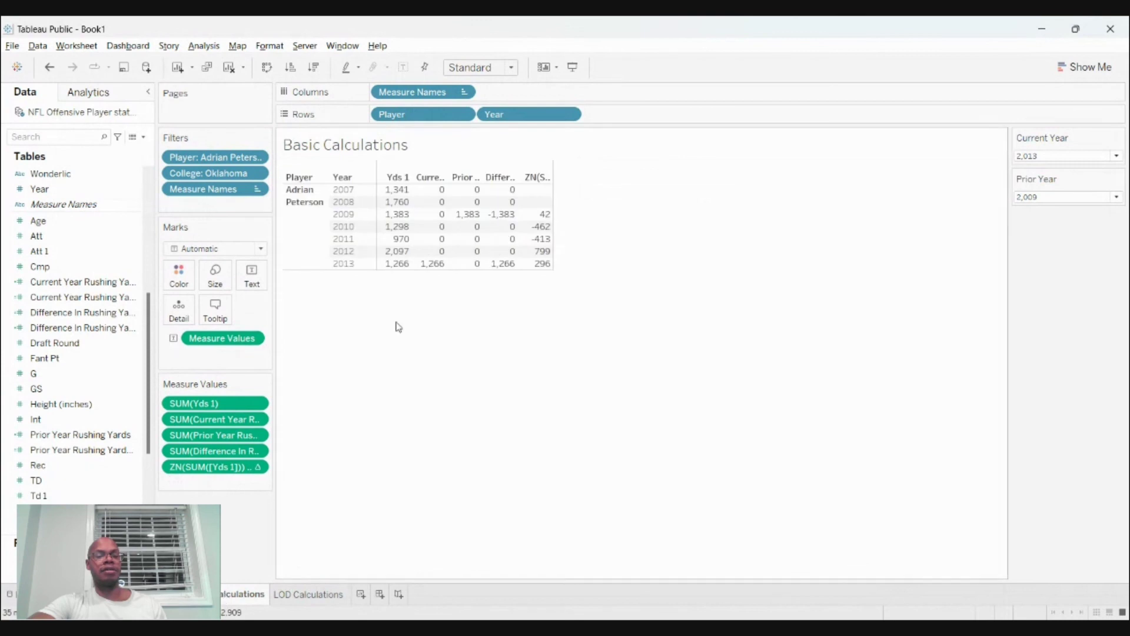
click(344, 264)
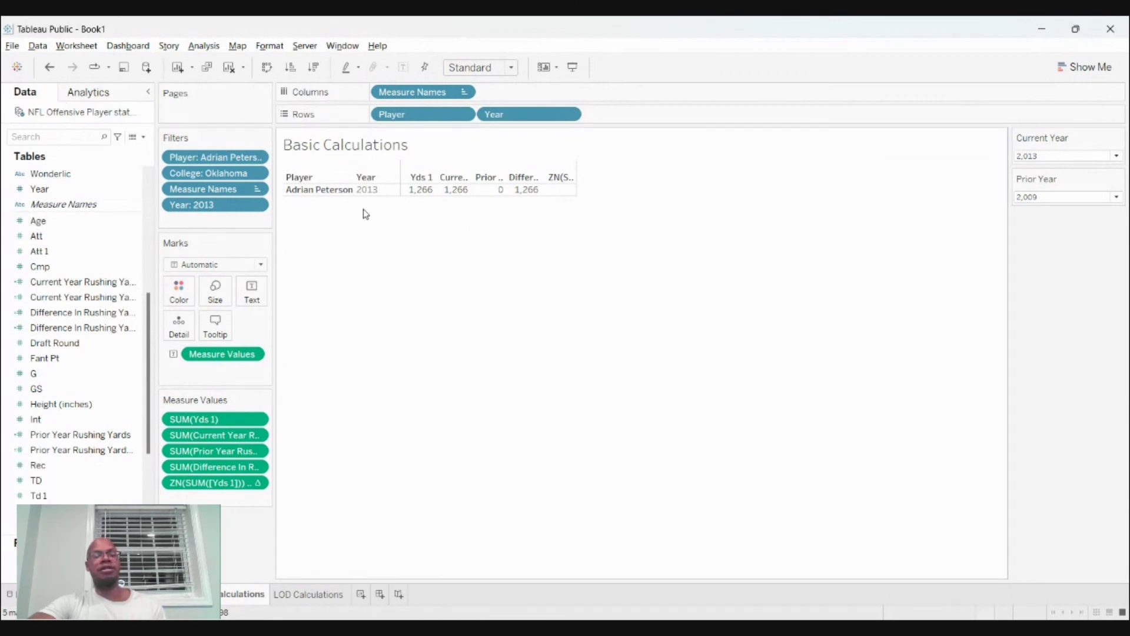
click(47, 68)
Compare the filtered LOD Calculations table with the unfiltered Basic Calculations table
click(308, 595)
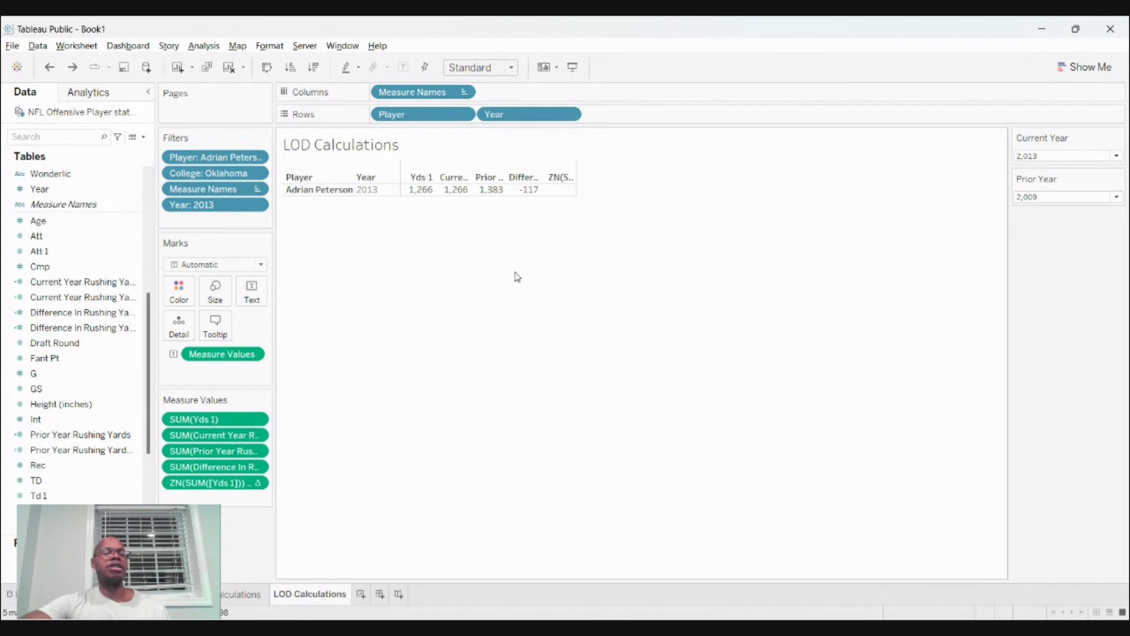
click(237, 592)
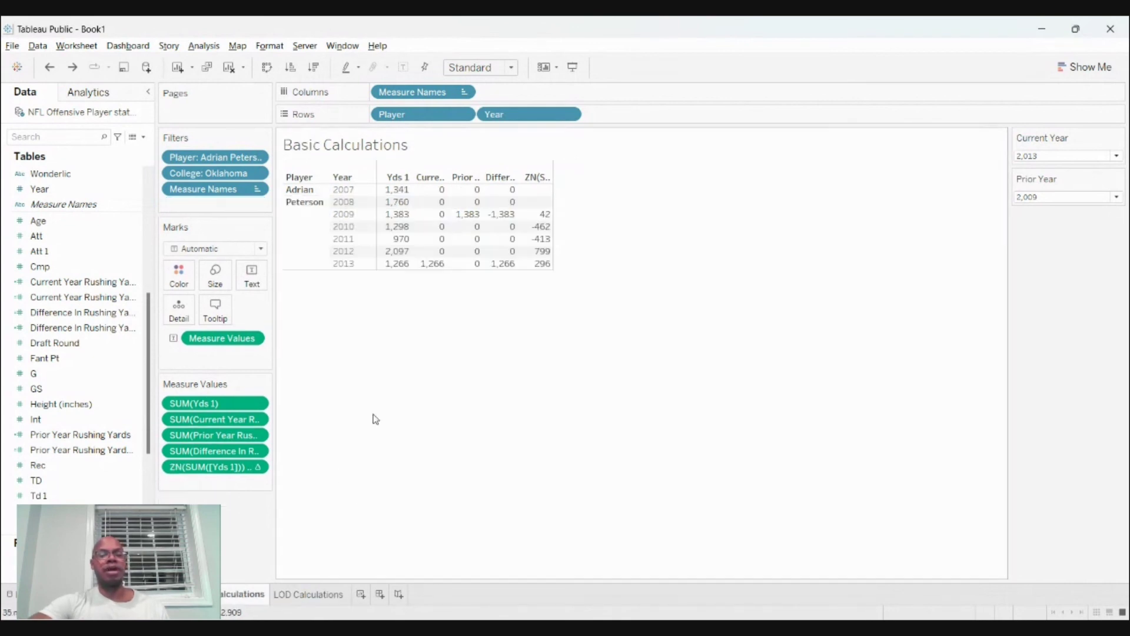